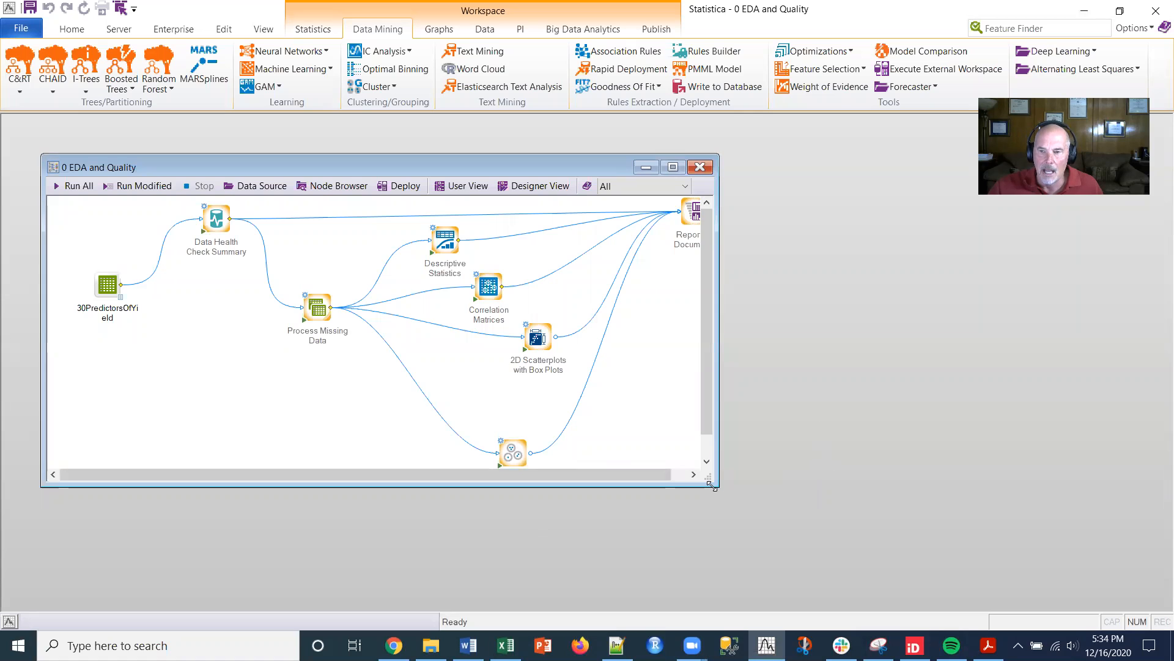
Enlarge and reposition the workspace window, open the 30PredictorsOfYield data sheet, and enlarge its window to show more rows and columns.
{"action": "left_click_drag", "start_coordinate": [712, 487], "coordinate": [927, 531]}
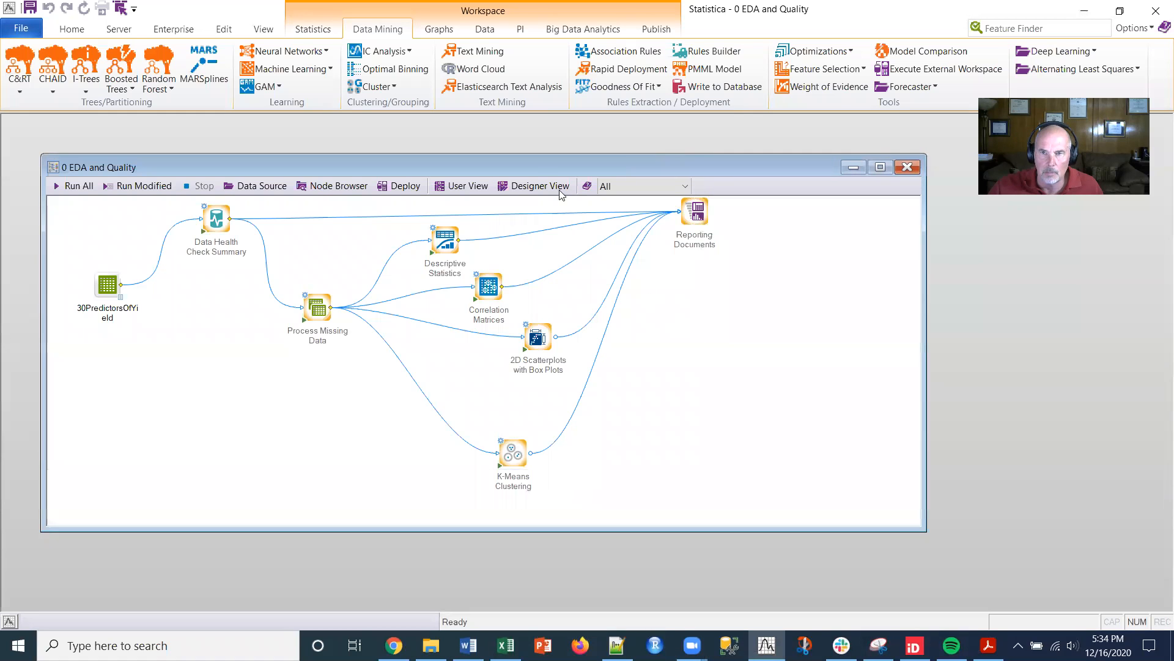
{"action": "left_click_drag", "start_coordinate": [530, 164], "coordinate": [516, 152]}
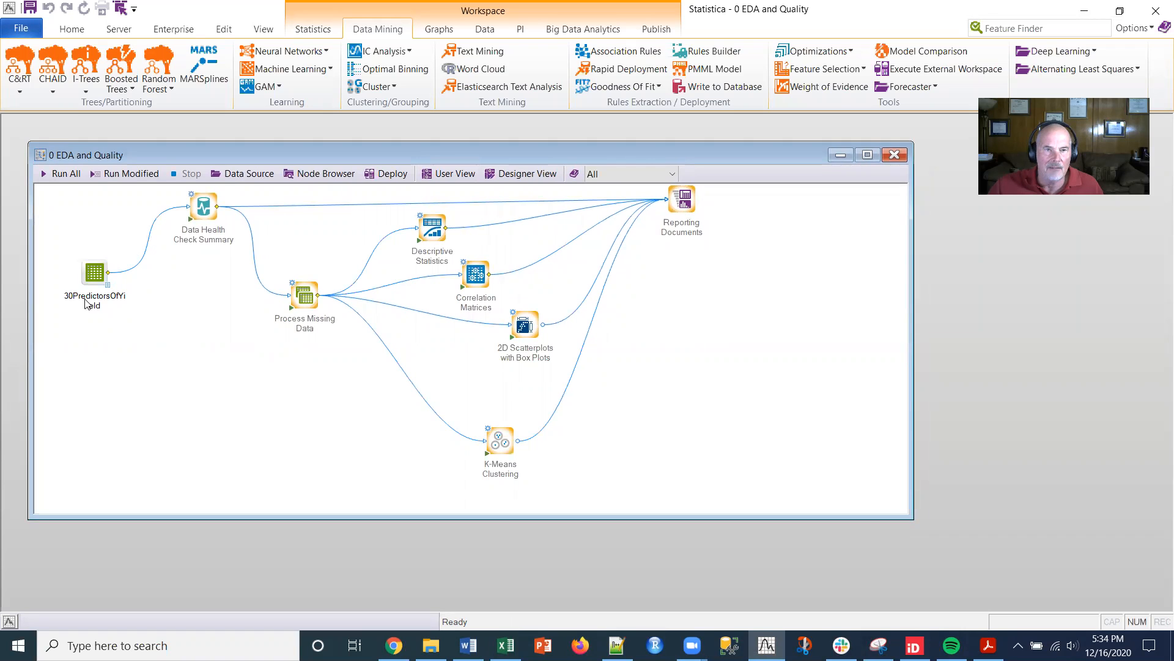
{"action": "double_click", "coordinate": [109, 286]}
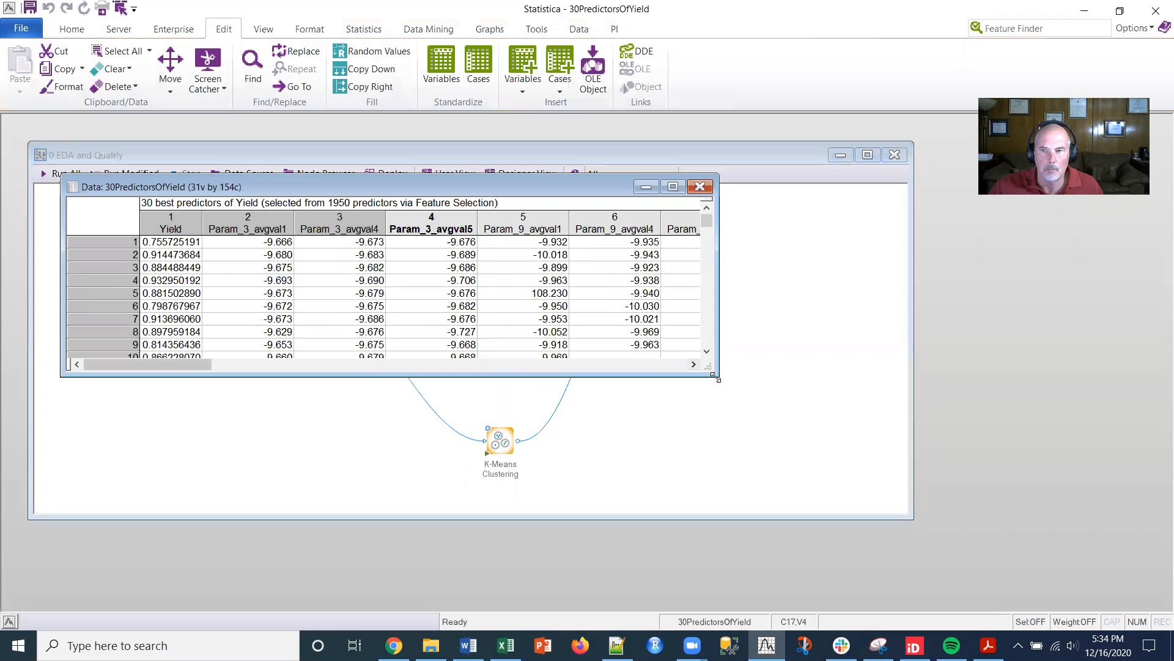
{"action": "left_click_drag", "start_coordinate": [714, 375], "coordinate": [893, 577]}
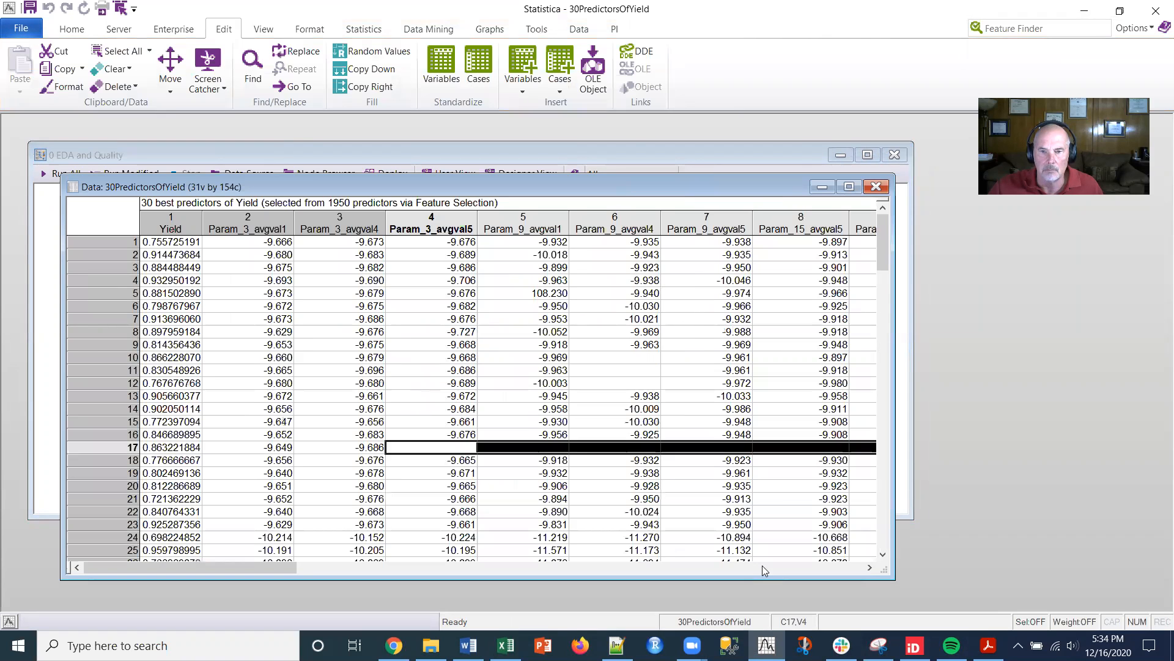
Inspect the missing cells in case 17 and in cases 10 to 12 of Param_9_avgval4.
{"action": "left_click", "coordinate": [219, 382]}
{"action": "left_click", "coordinate": [449, 452]}
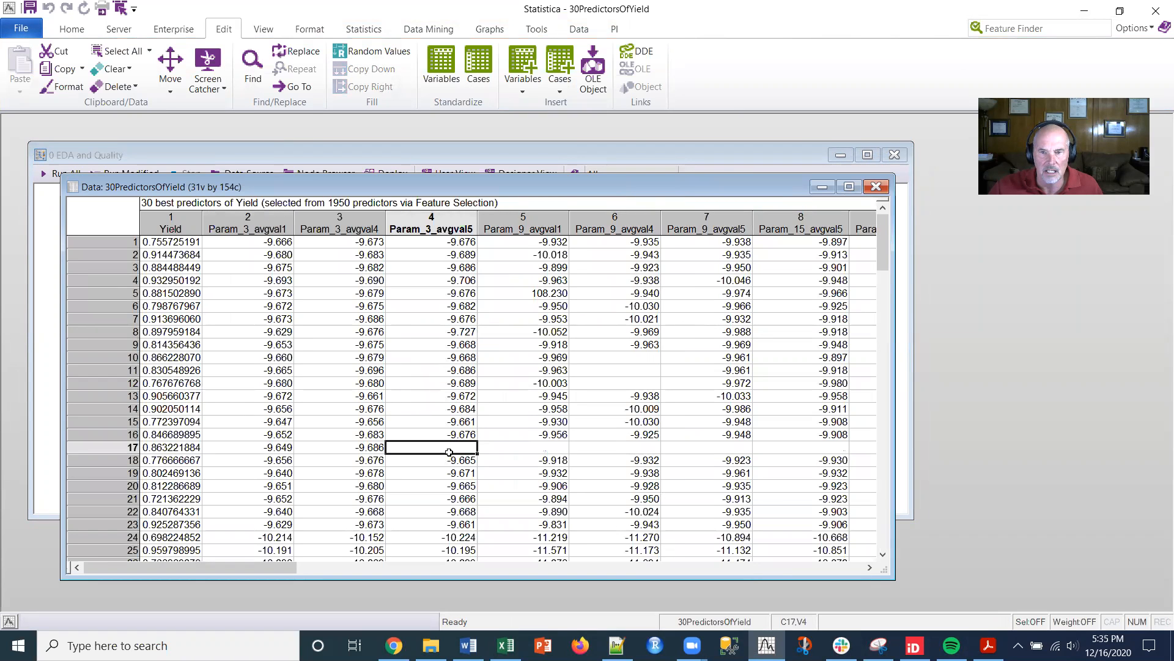
{"action": "left_click", "coordinate": [100, 449]}
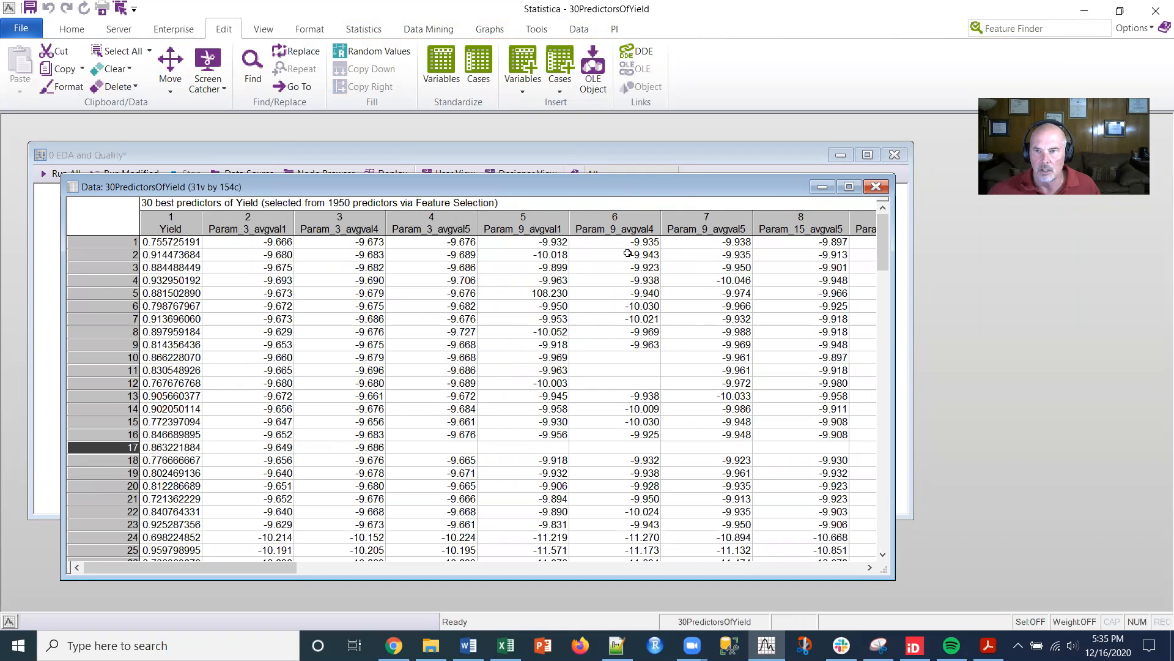
{"action": "left_click_drag", "start_coordinate": [638, 358], "coordinate": [631, 385]}
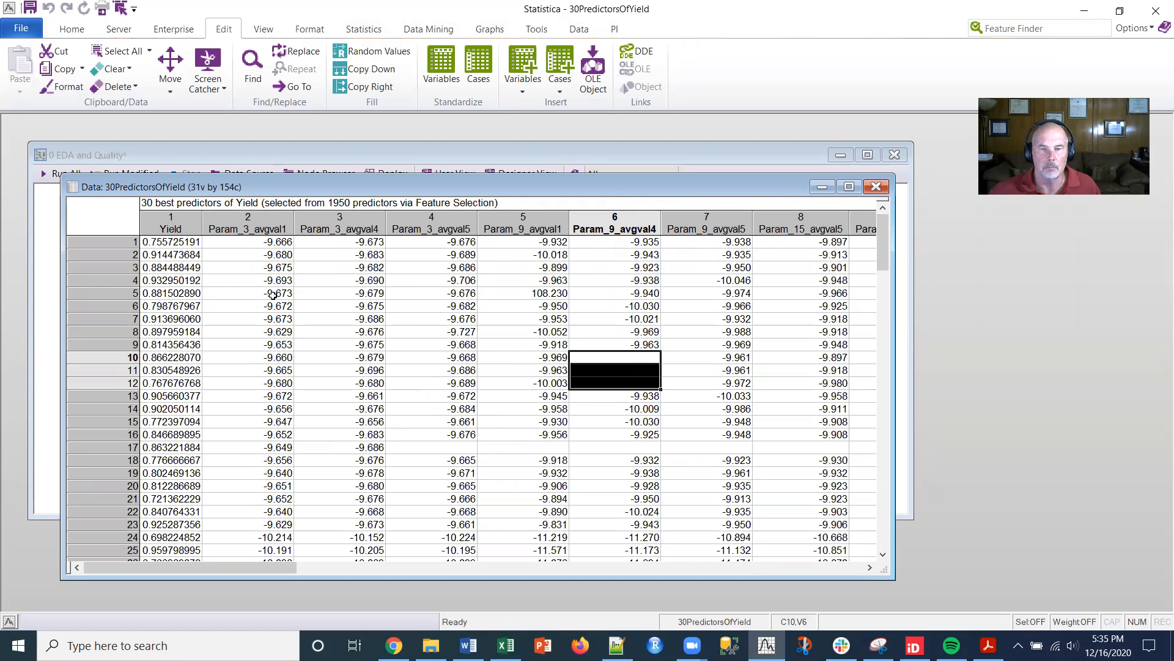
Examine the predictor columns, the Yield column and the case 5 value of Param_9_avgval1, and minimize the data sheet.
{"action": "left_click_drag", "start_coordinate": [247, 218], "coordinate": [513, 217]}
{"action": "left_click", "coordinate": [169, 228]}
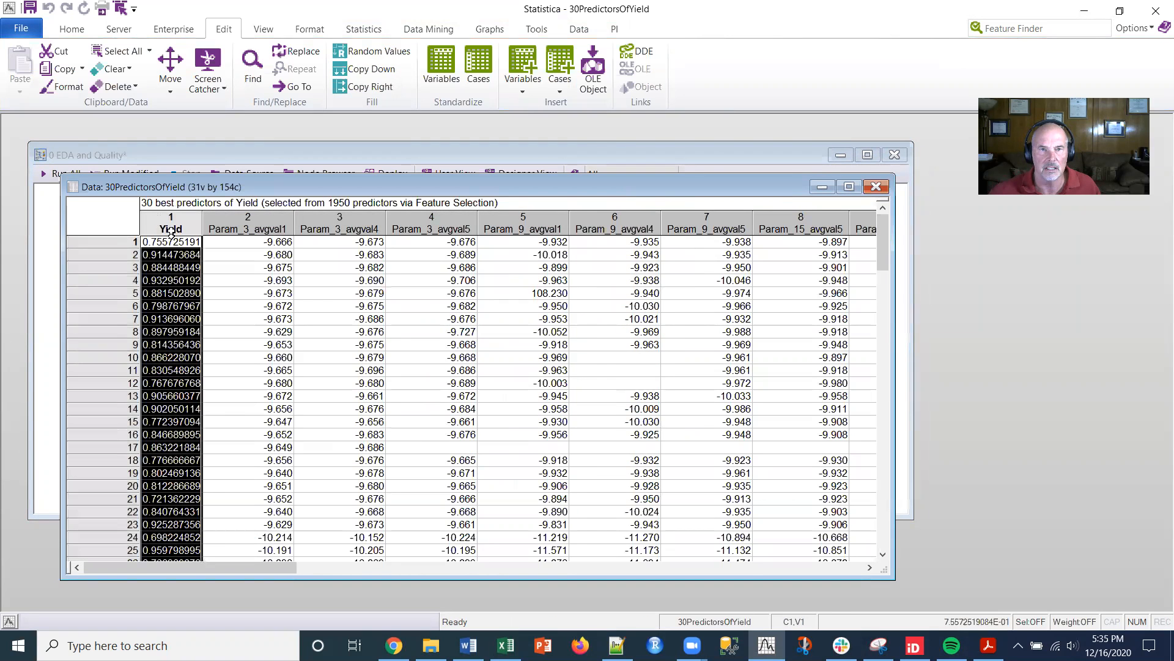
{"action": "left_click", "coordinate": [322, 302]}
{"action": "left_click_drag", "start_coordinate": [278, 568], "coordinate": [258, 581]}
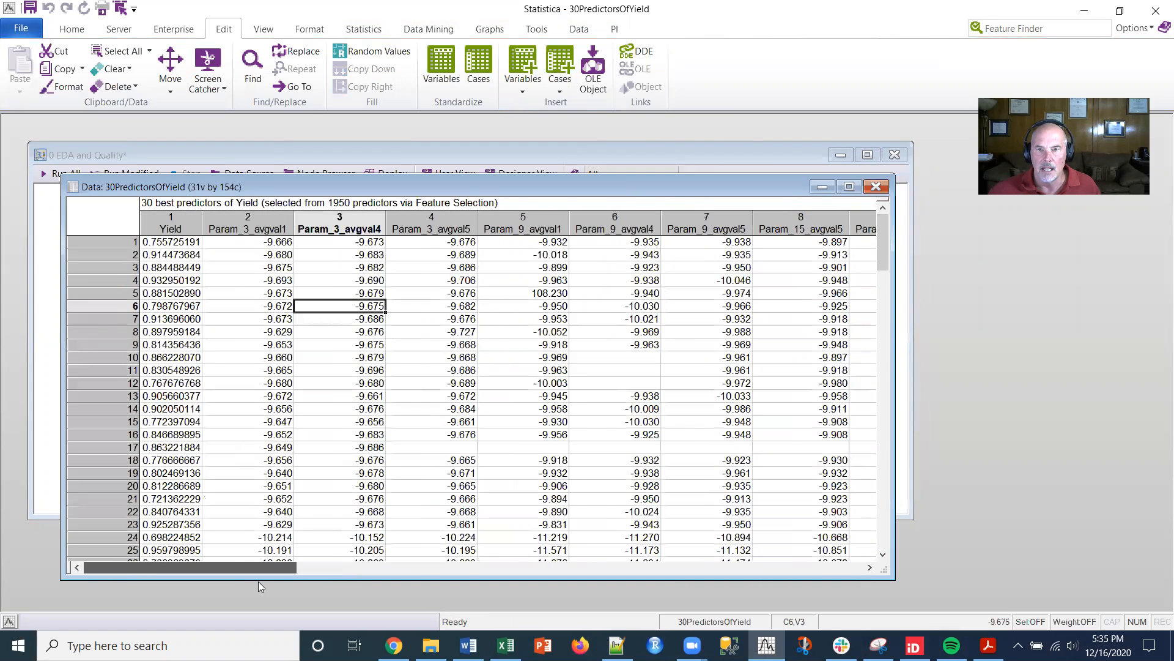
{"action": "left_click", "coordinate": [527, 291]}
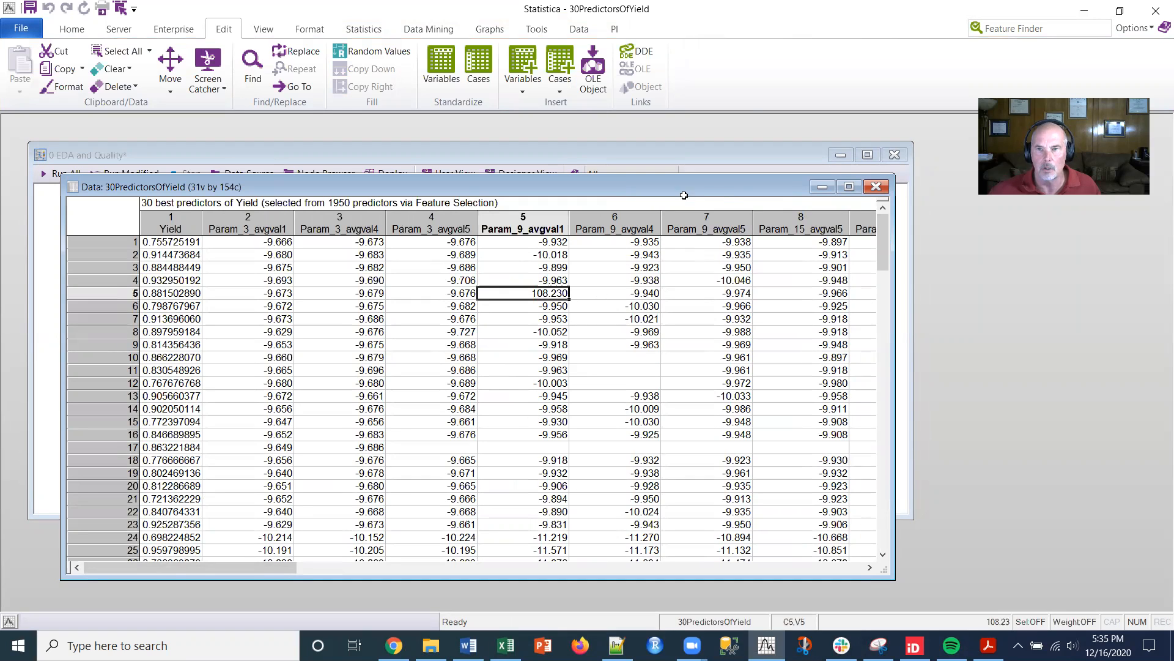
{"action": "left_click", "coordinate": [822, 187]}
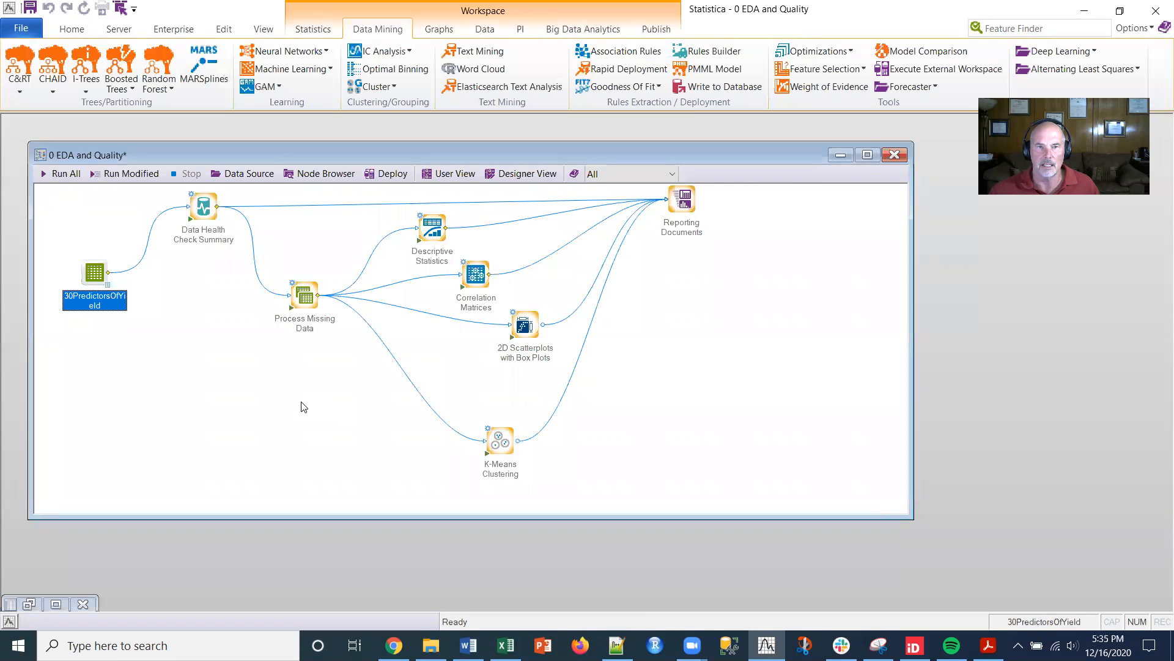
Open the Data Health Check Summary node's settings, review its variable list, and accept variables 1-12.
{"action": "left_click", "coordinate": [196, 201]}
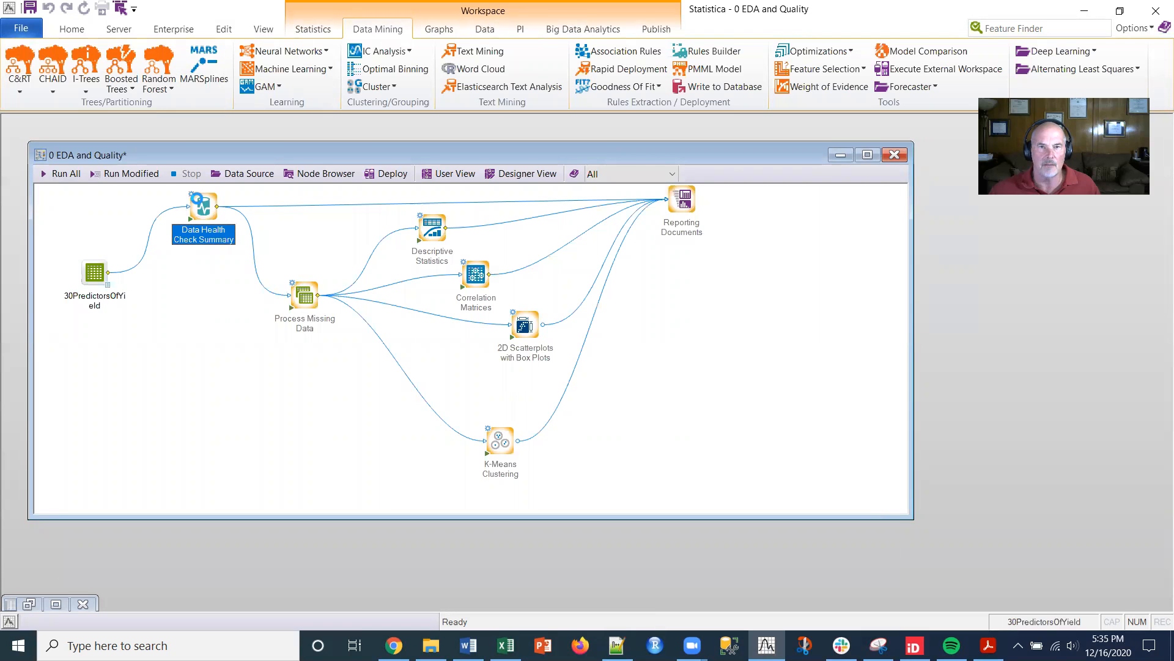
{"action": "double_click", "coordinate": [197, 202]}
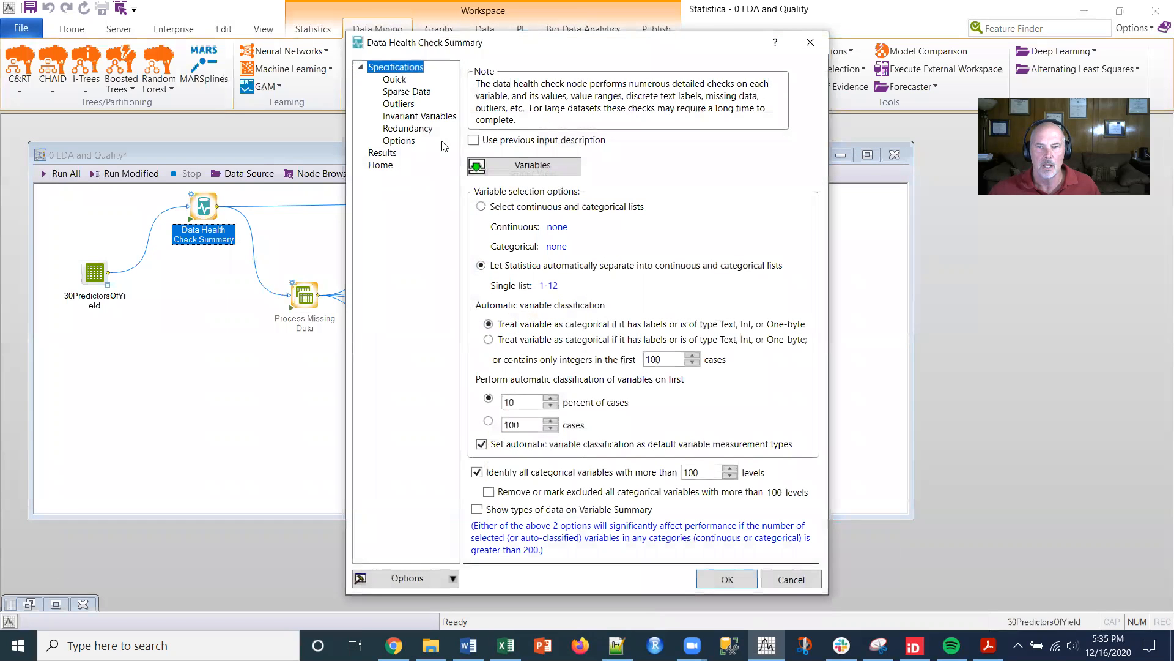
{"action": "left_click", "coordinate": [523, 172]}
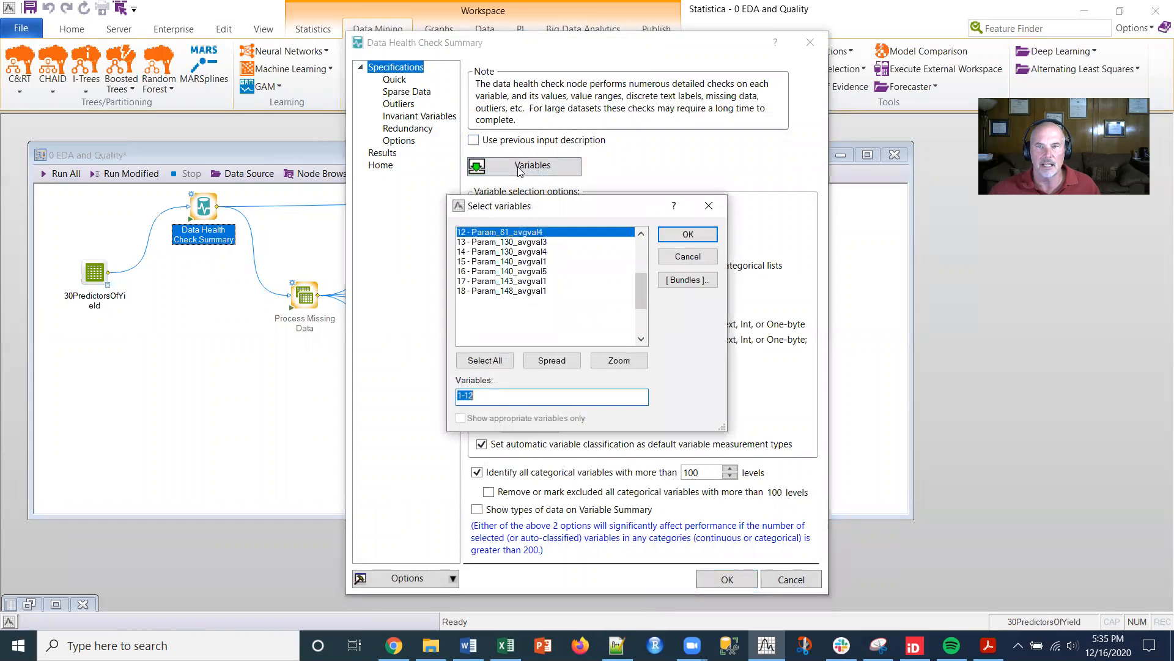
{"action": "left_click_drag", "start_coordinate": [643, 289], "coordinate": [641, 246]}
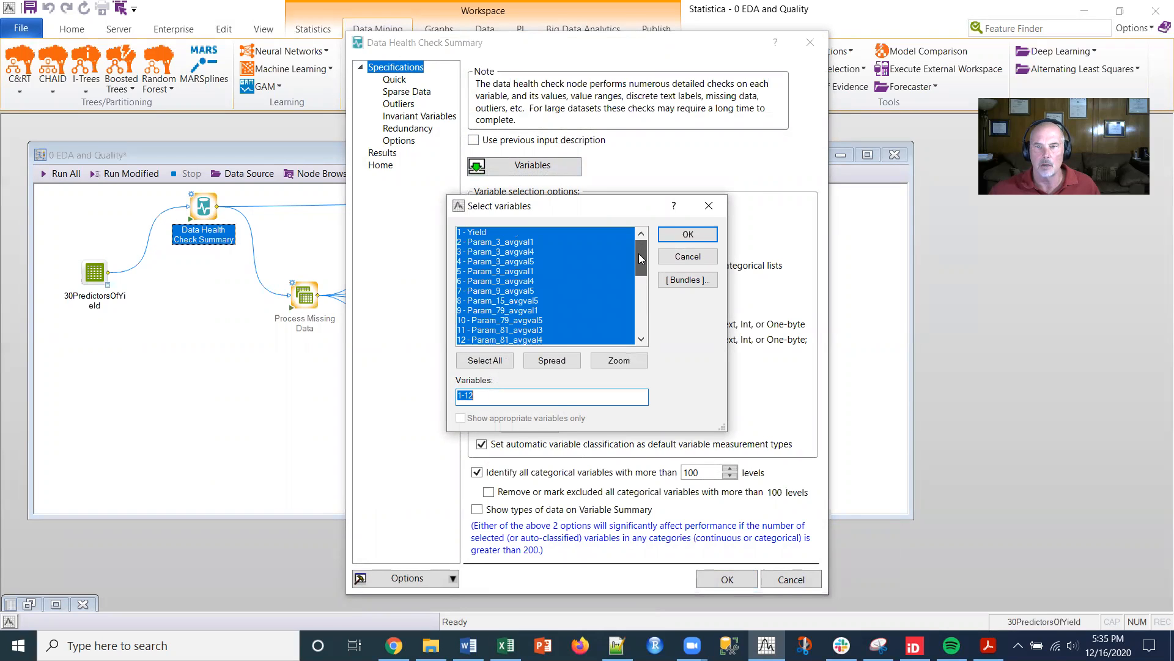
{"action": "scroll", "coordinate": [628, 264], "scroll_direction": "down", "scroll_amount": 2}
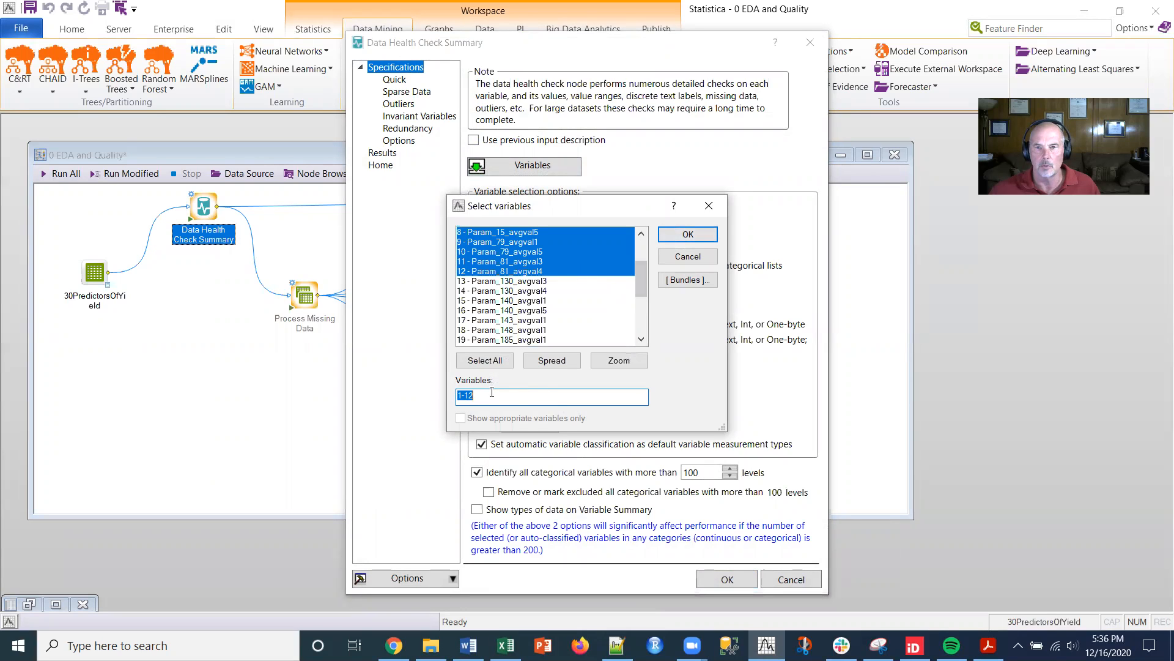
{"action": "left_click", "coordinate": [679, 235]}
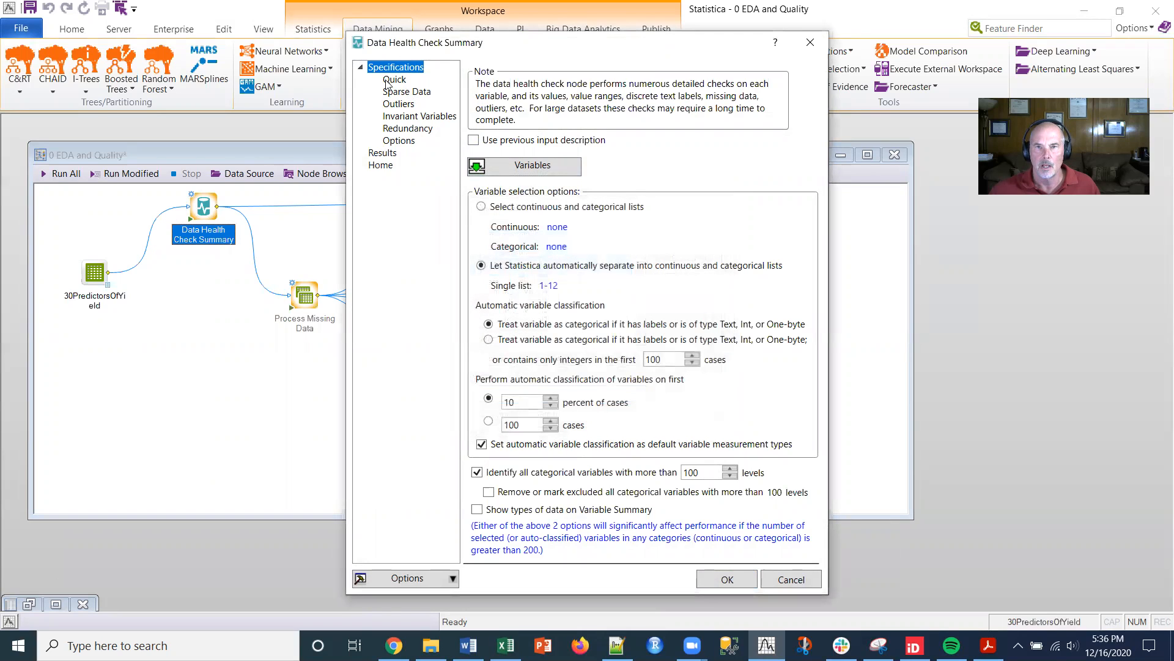
Examine the node's quick, sparse data, outlier, invariant variable and redundancy settings, including the Tukey box plot and coefficient of variation explanations.
{"action": "left_click", "coordinate": [391, 79]}
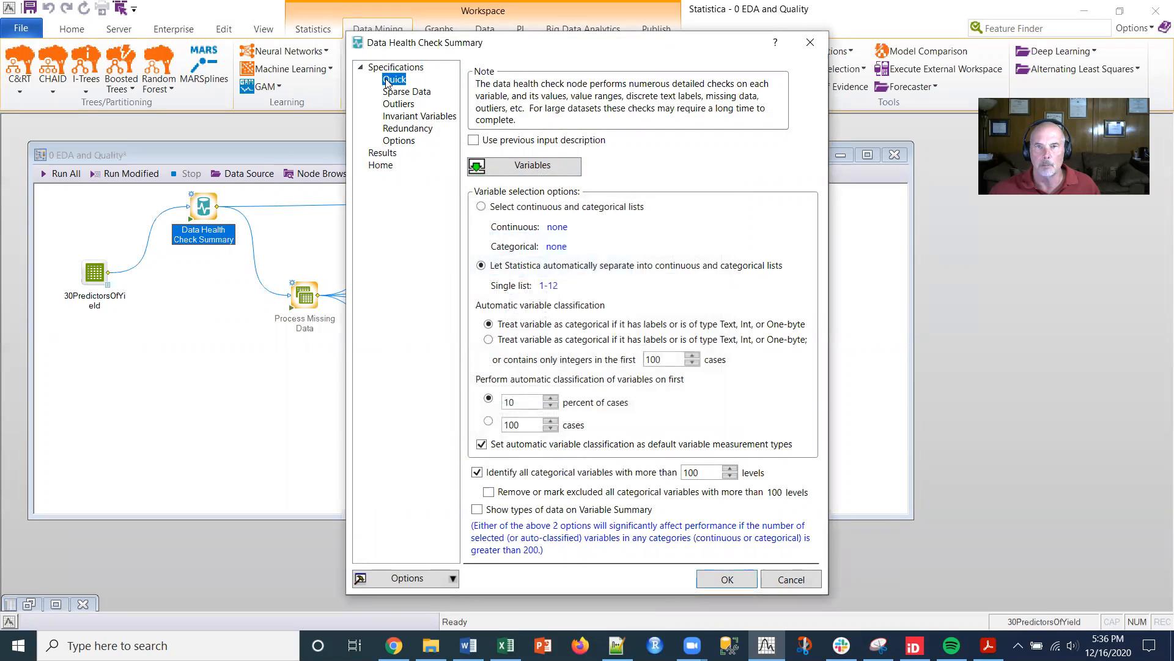
{"action": "left_click", "coordinate": [424, 94]}
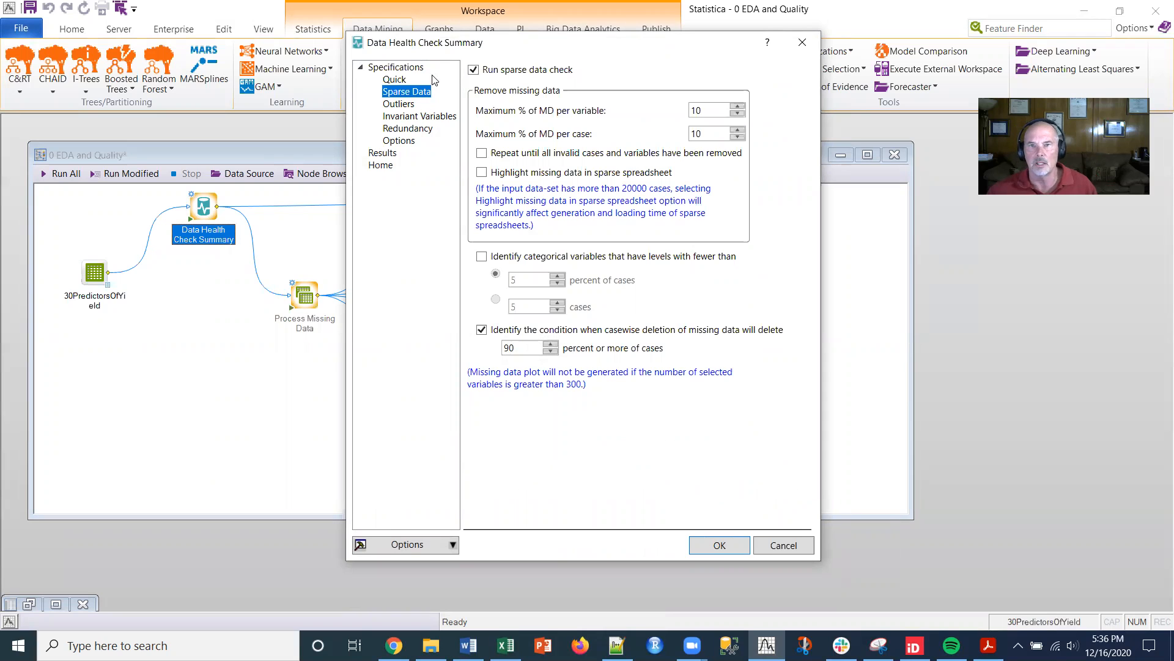
{"action": "left_click_drag", "start_coordinate": [421, 50], "coordinate": [411, 90]}
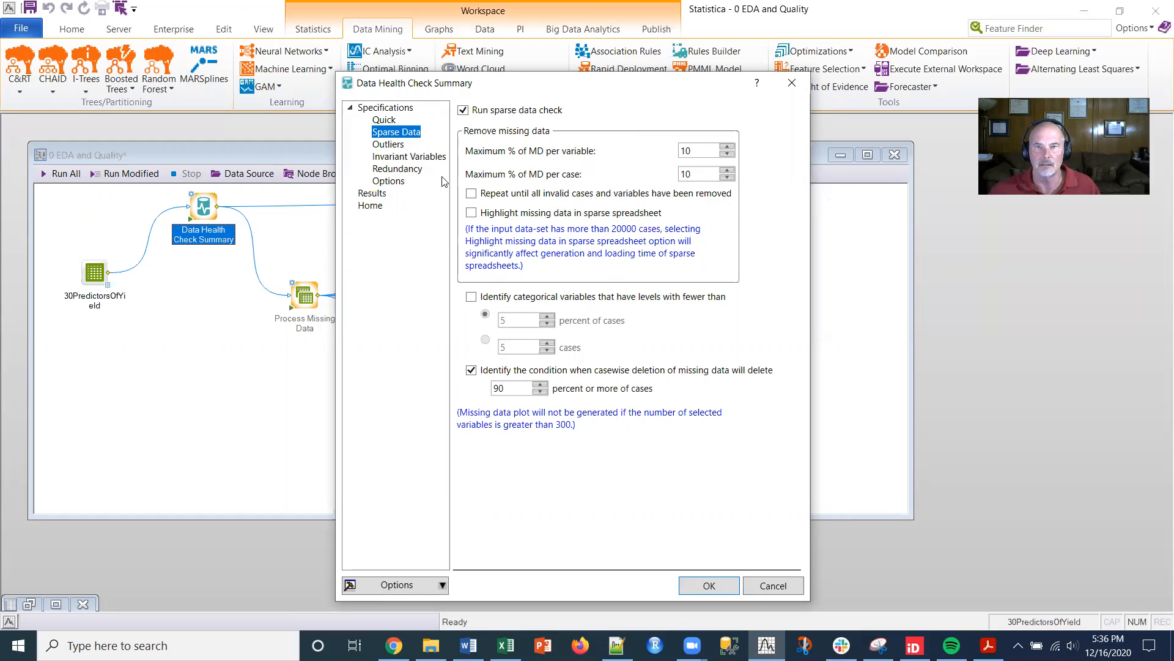
{"action": "left_click", "coordinate": [388, 145]}
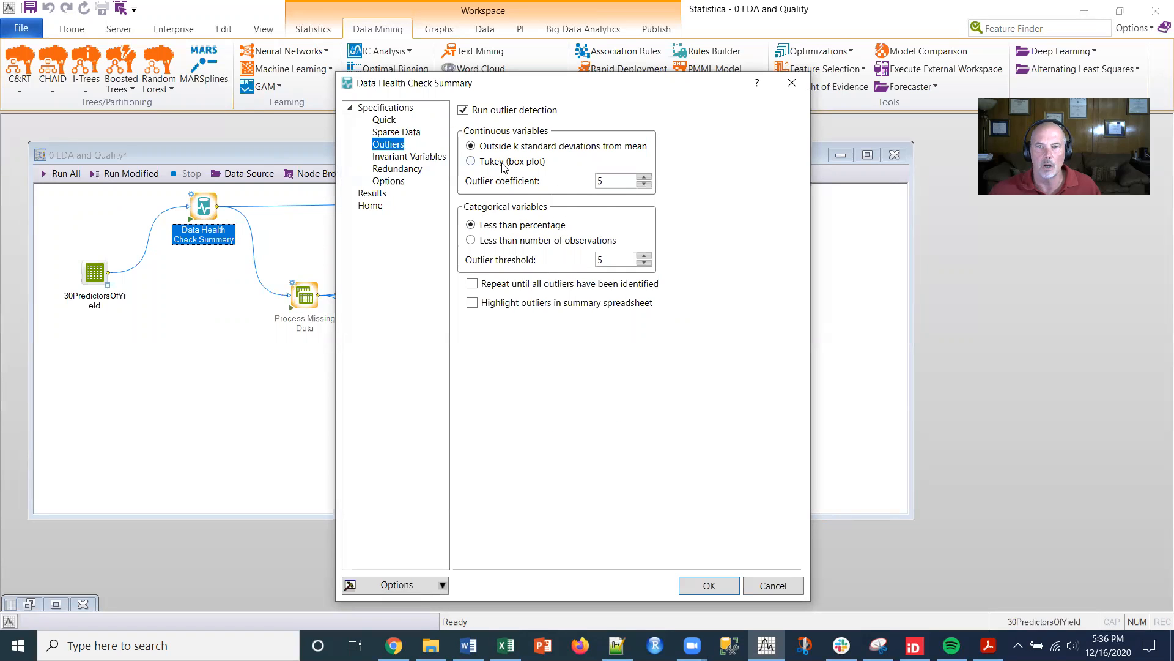
{"action": "mouse_move", "coordinate": [503, 165]}
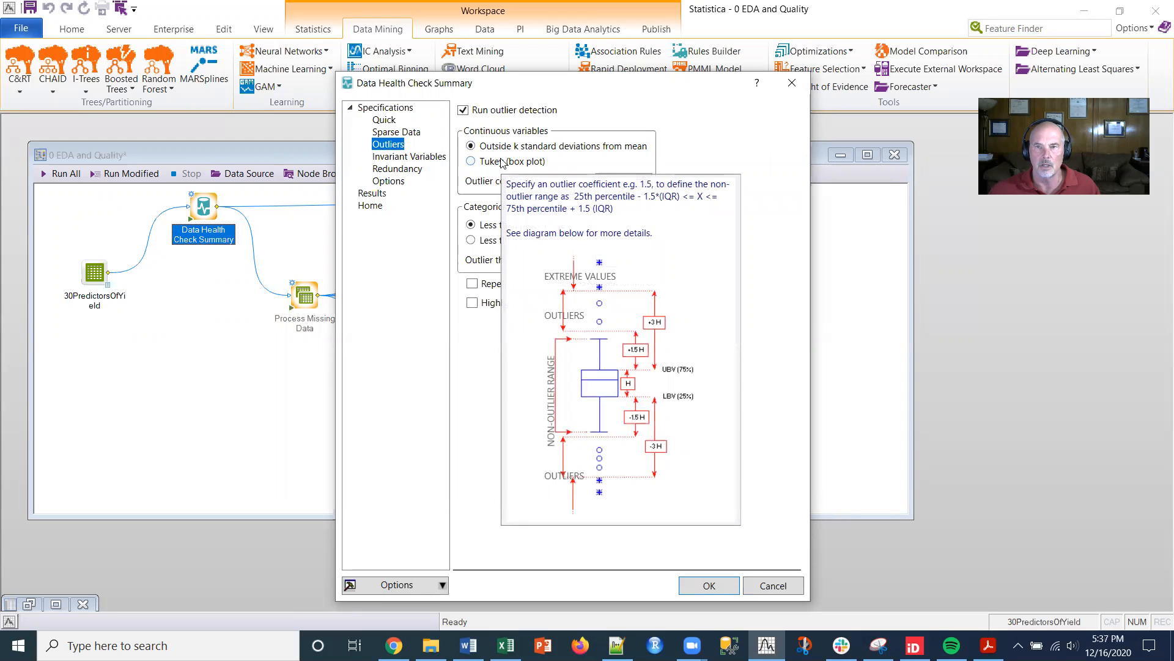
{"action": "left_click", "coordinate": [420, 157]}
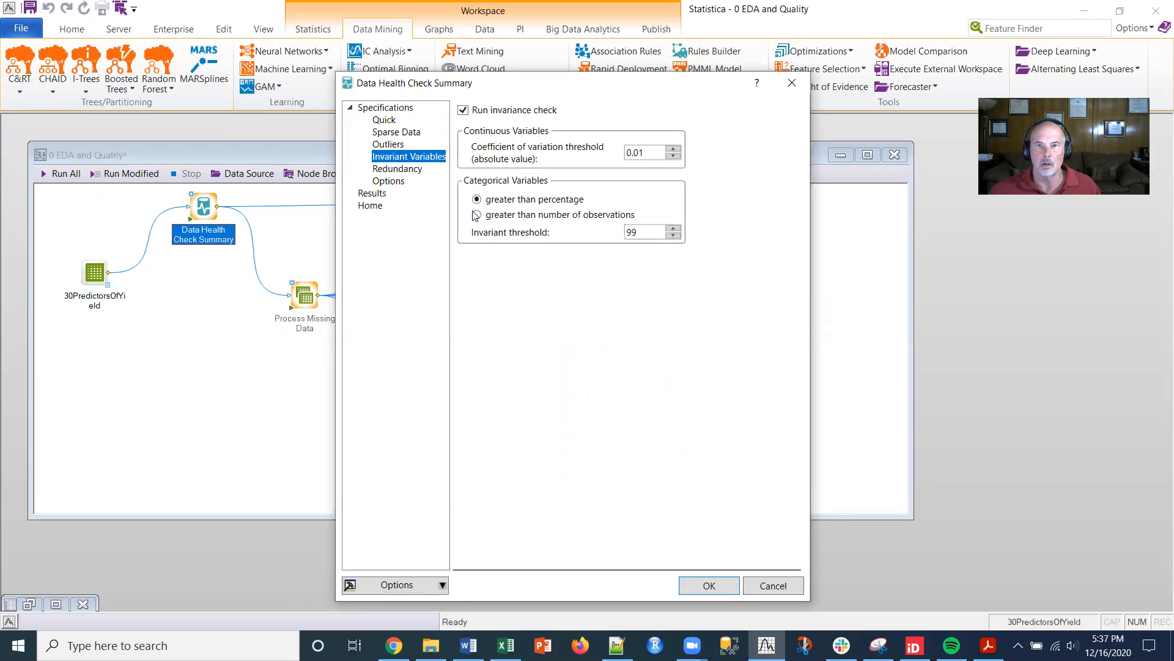
{"action": "mouse_move", "coordinate": [510, 162]}
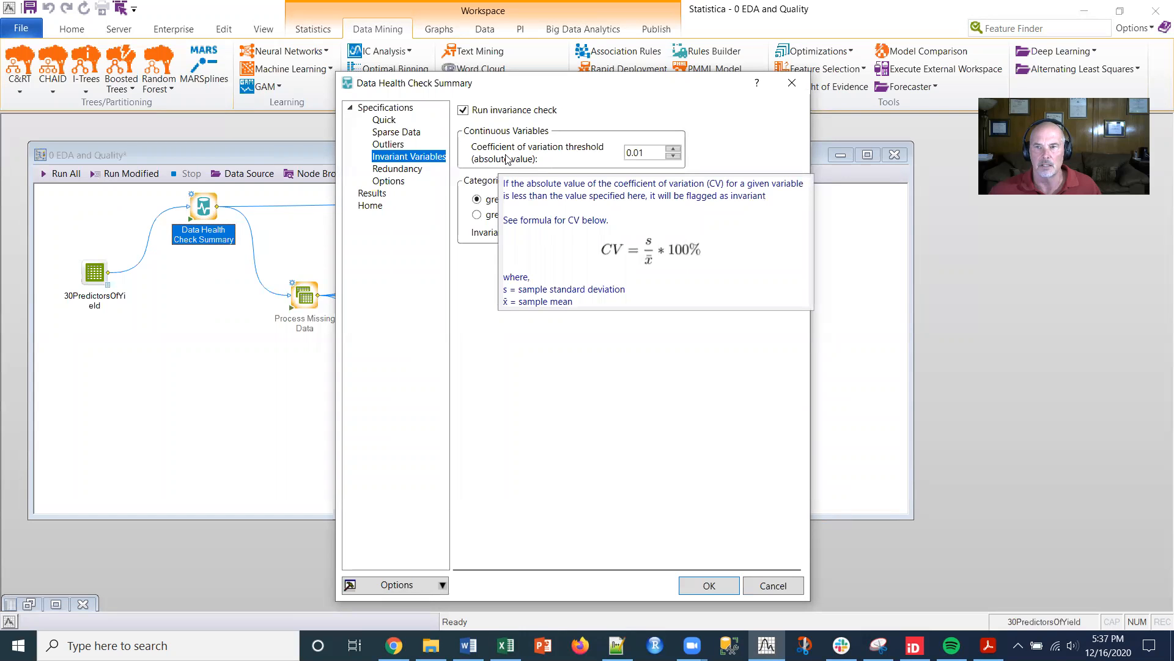
{"action": "left_click", "coordinate": [405, 170]}
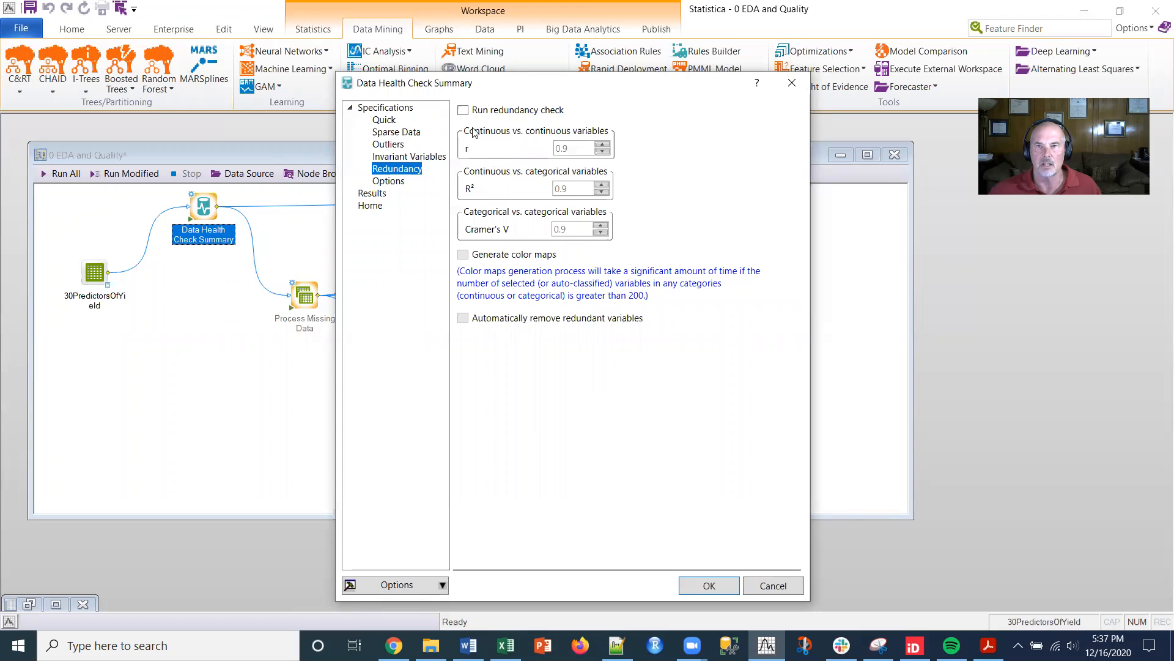
Go through the node's check settings again up to the Results report options, and accept the Data Health Check Summary settings.
{"action": "left_click", "coordinate": [391, 121]}
{"action": "left_click", "coordinate": [397, 132]}
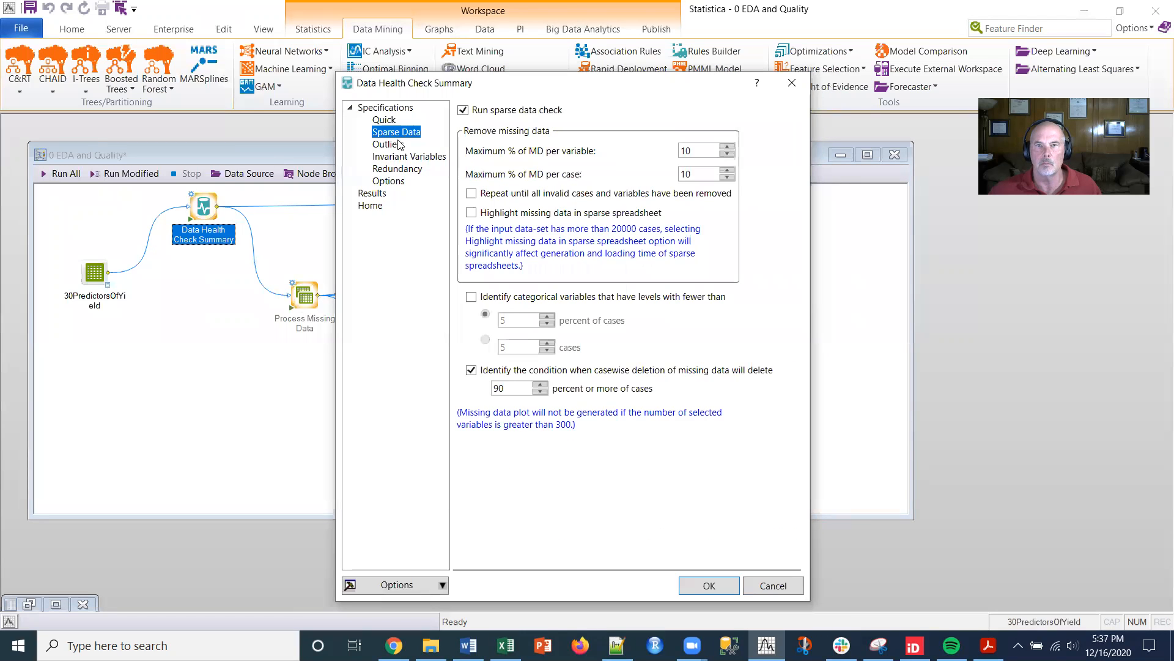
{"action": "left_click", "coordinate": [398, 145]}
{"action": "left_click", "coordinate": [406, 158]}
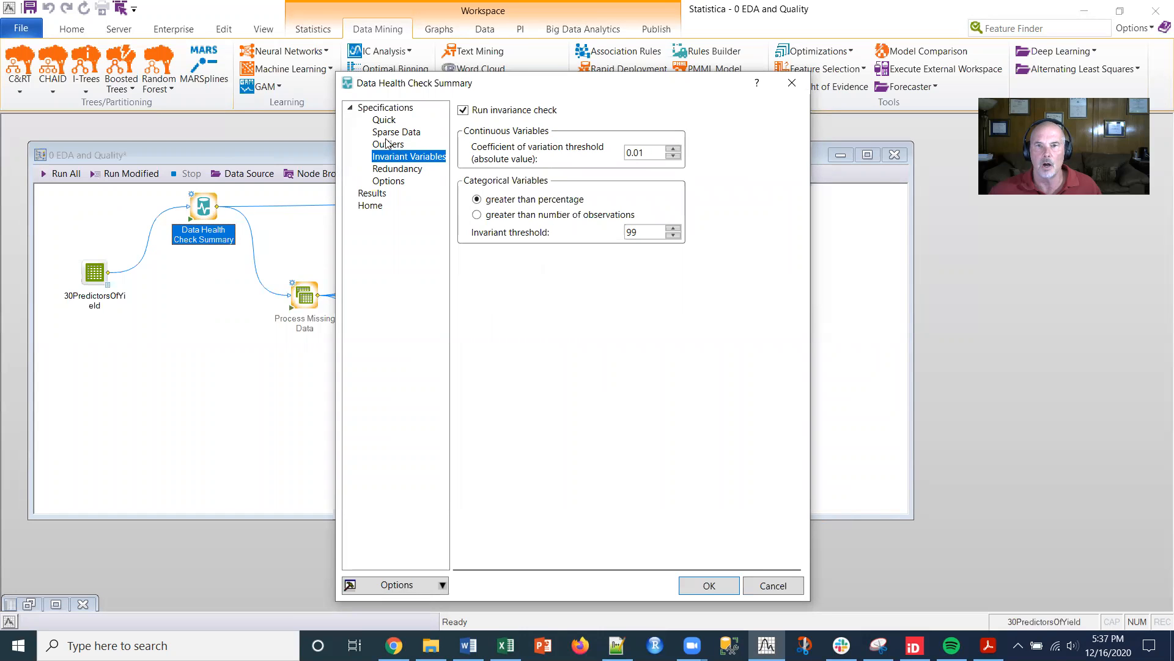
{"action": "left_click", "coordinate": [391, 134]}
{"action": "left_click", "coordinate": [394, 146]}
{"action": "left_click", "coordinate": [402, 159]}
{"action": "left_click", "coordinate": [399, 172]}
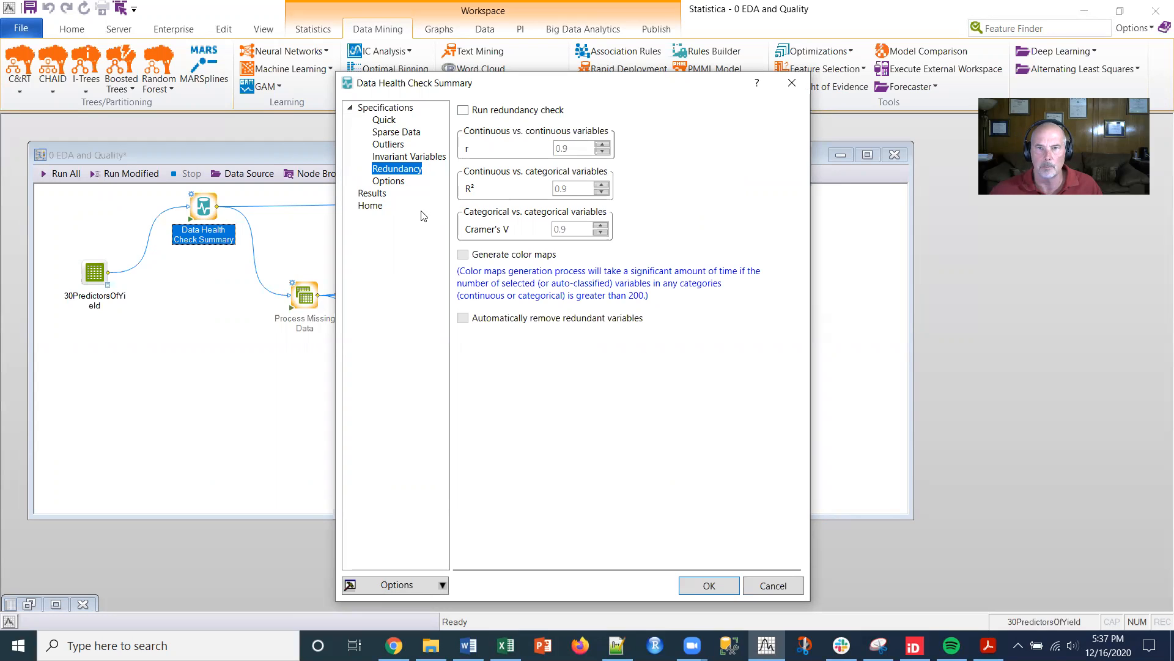
{"action": "left_click", "coordinate": [374, 194]}
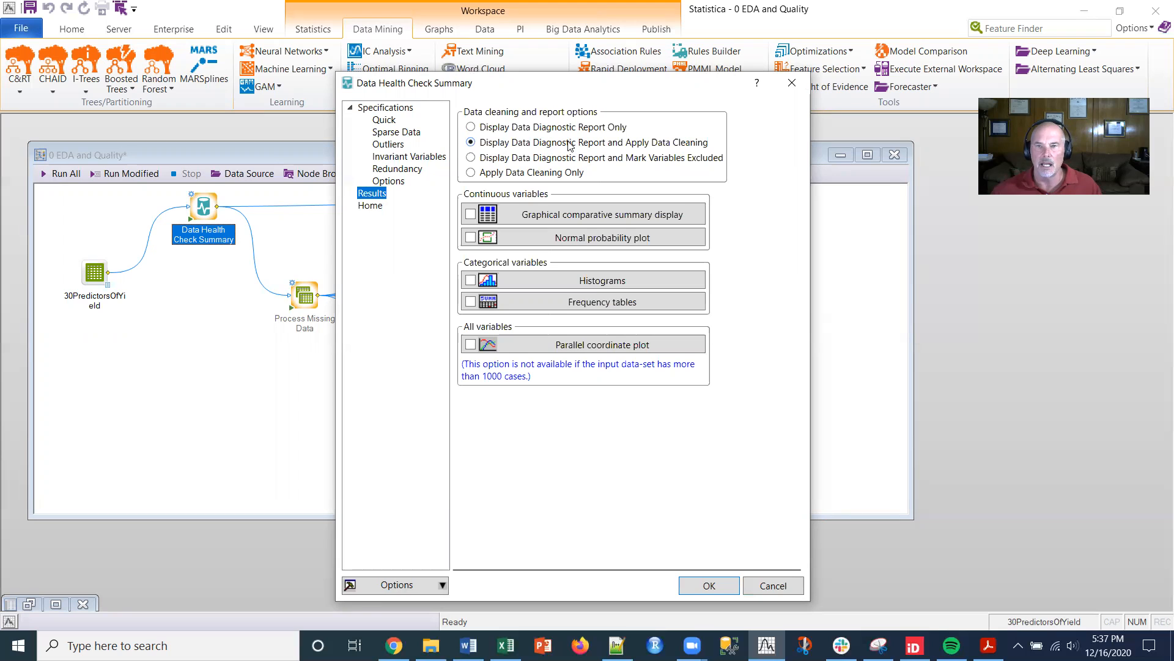
{"action": "left_click", "coordinate": [708, 581]}
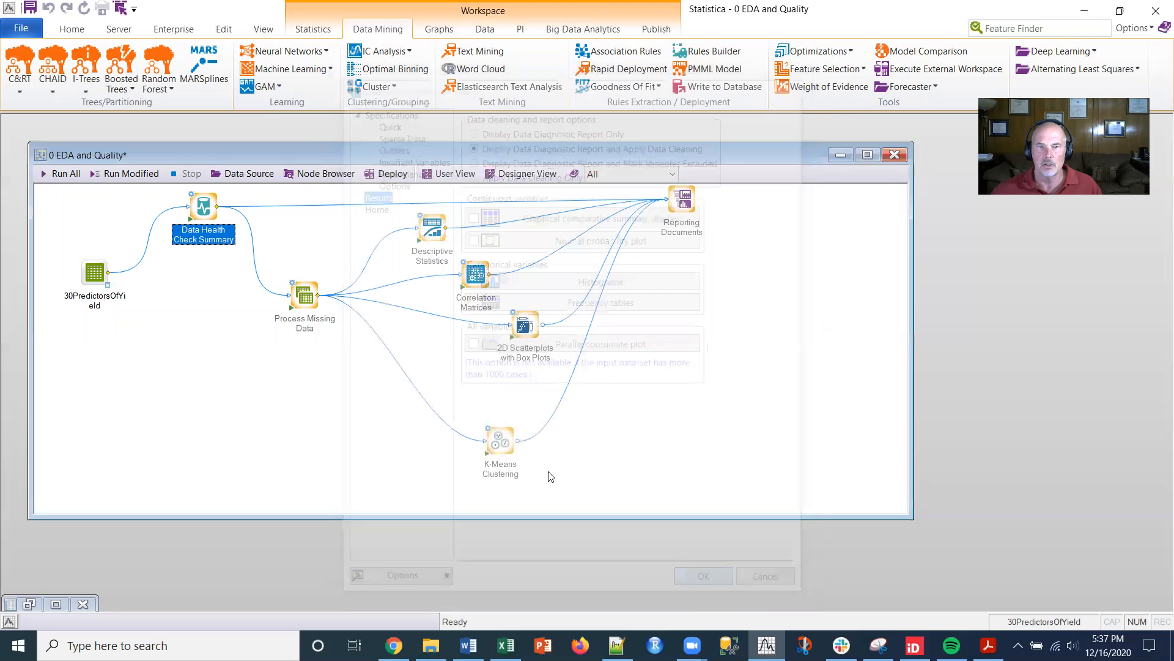
Open the results of the Data Health Check Summary node, and widen the results window and its item tree.
{"action": "left_click", "coordinate": [193, 218]}
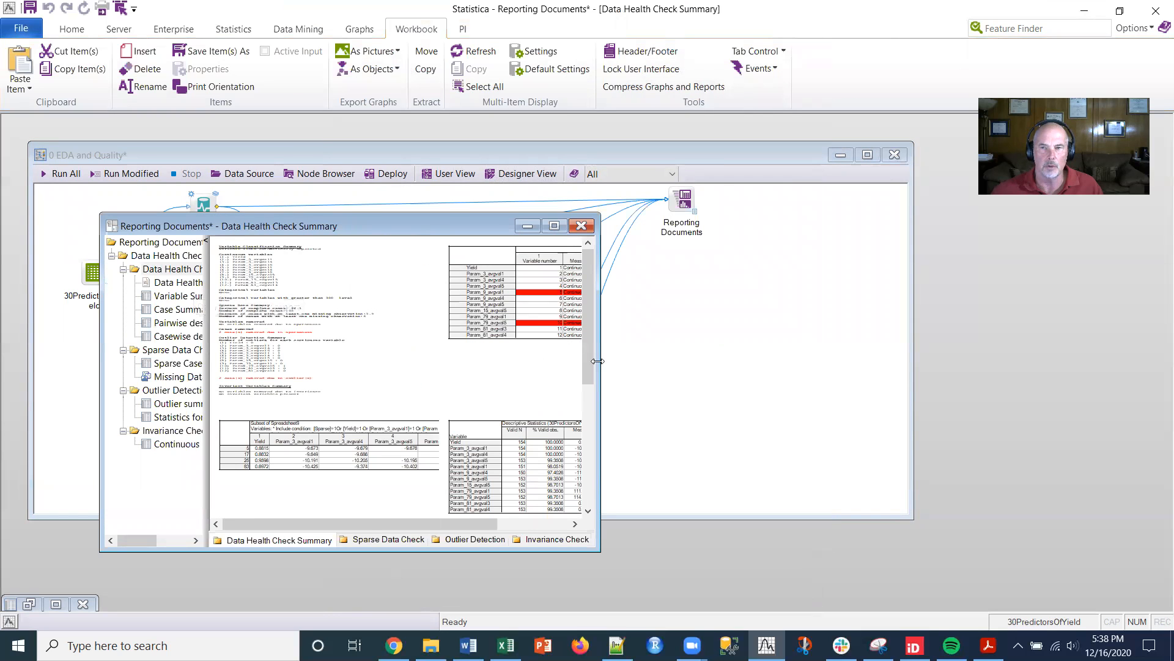
{"action": "left_click_drag", "start_coordinate": [598, 361], "coordinate": [1067, 361]}
{"action": "left_click_drag", "start_coordinate": [208, 364], "coordinate": [497, 365]}
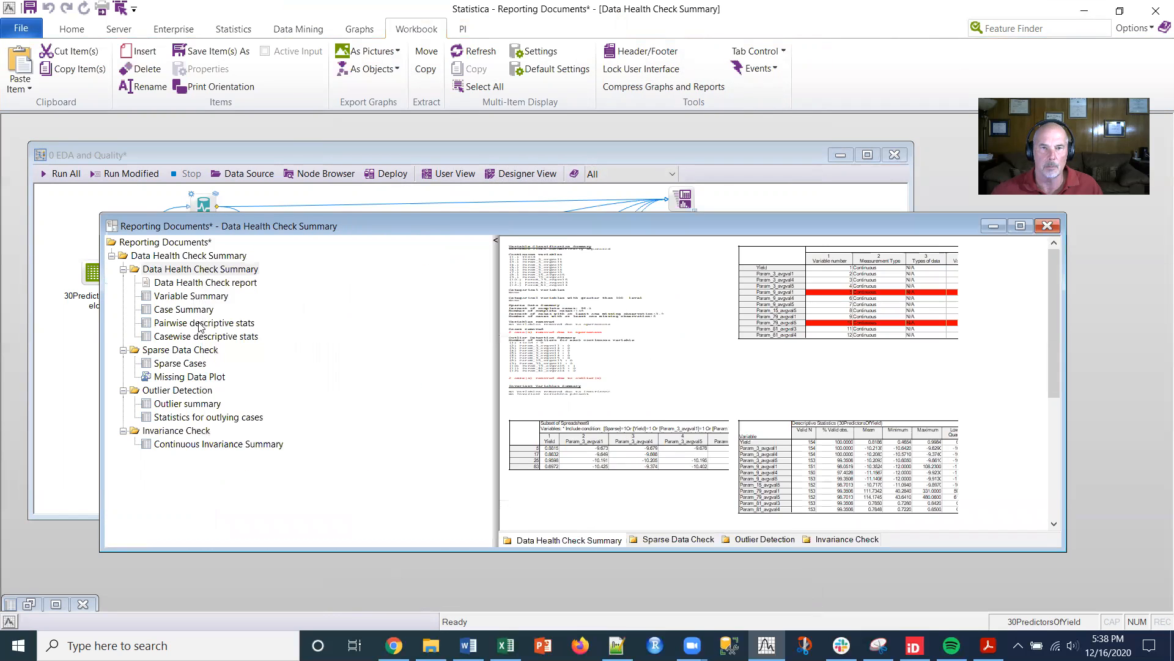
Open the Data Health Check report and read its variable classification, sparse data, outlier detection and invariant variables summaries.
{"action": "left_click", "coordinate": [198, 285]}
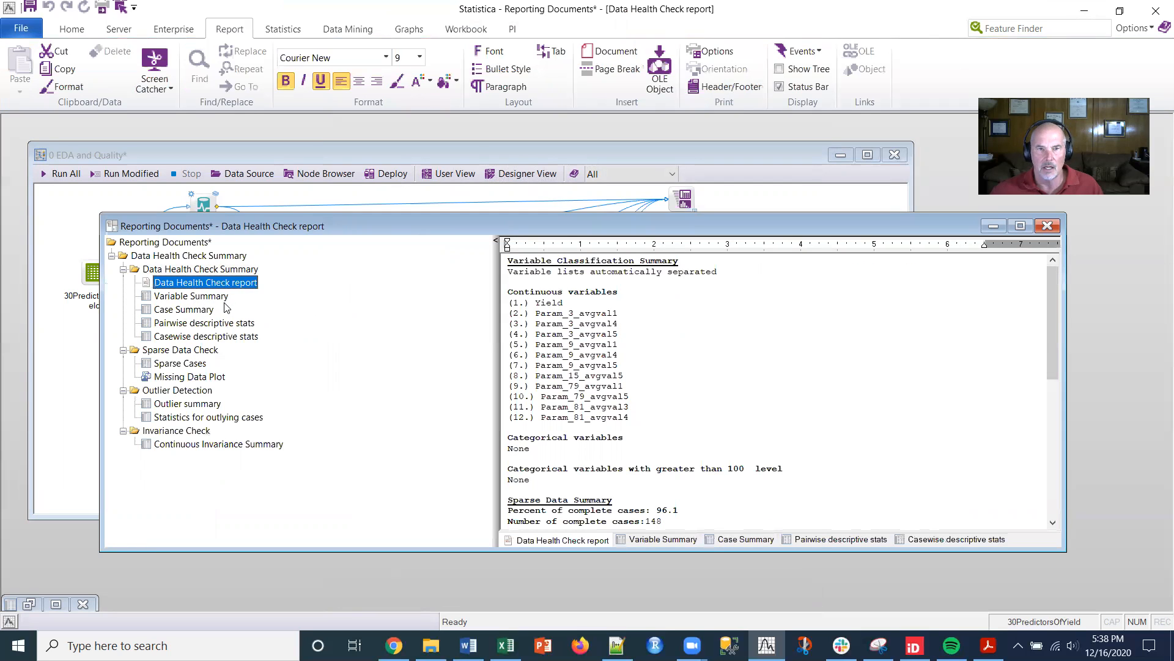
{"action": "left_click", "coordinate": [581, 321]}
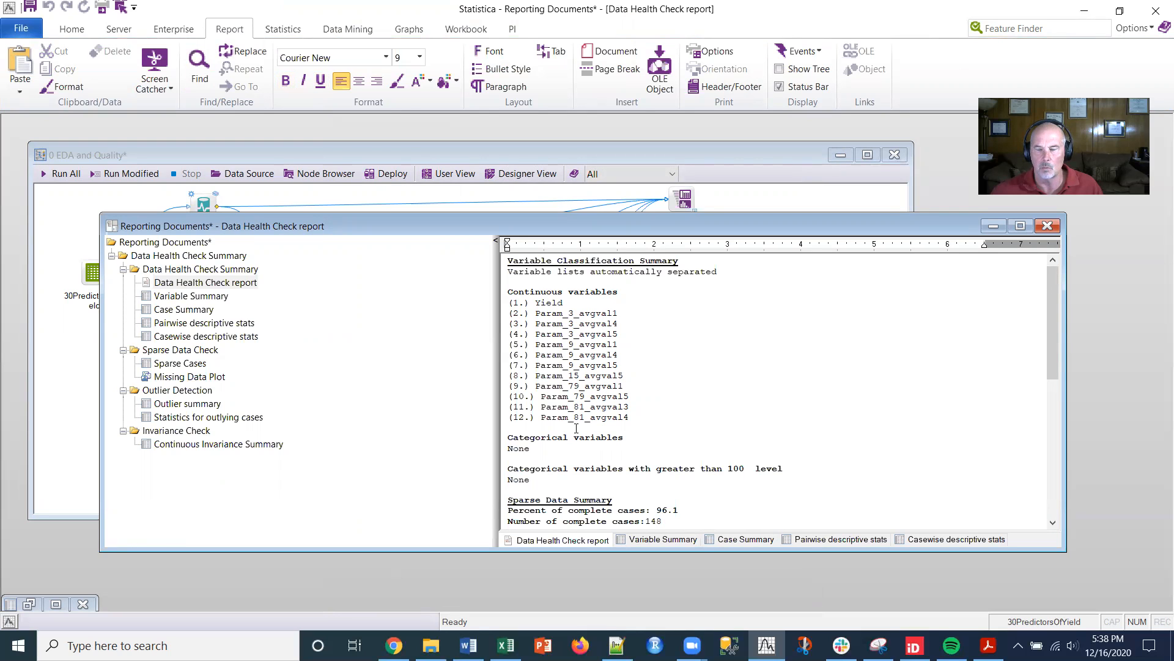
{"action": "scroll", "coordinate": [594, 413], "scroll_direction": "down", "scroll_amount": 2}
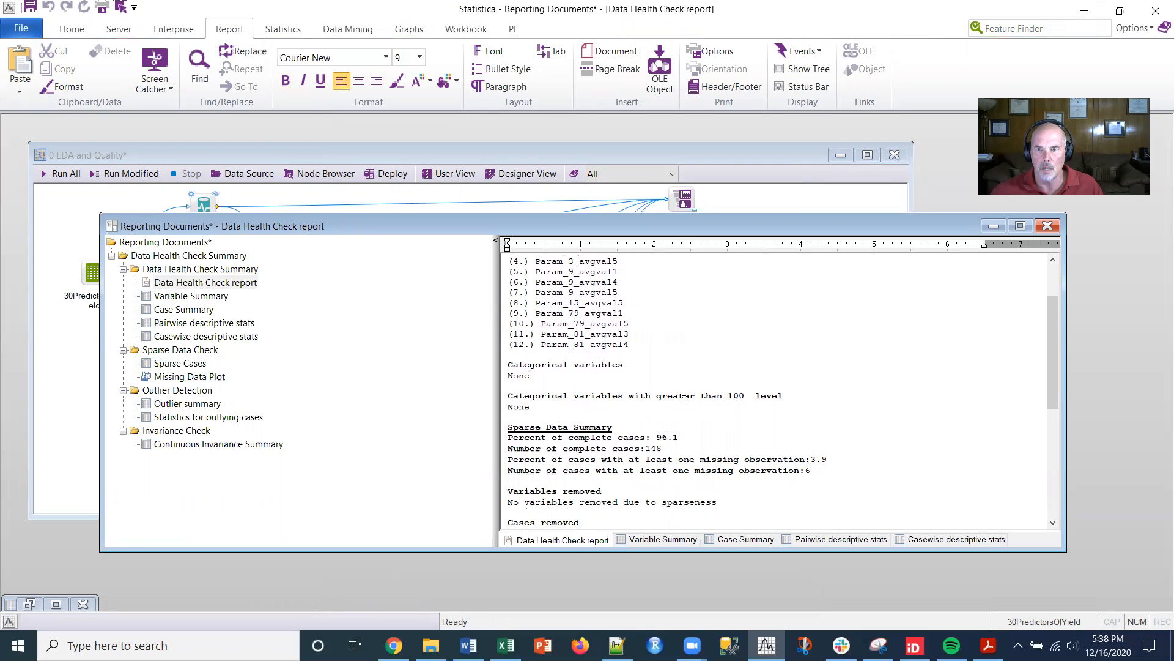
{"action": "scroll", "coordinate": [670, 414], "scroll_direction": "down", "scroll_amount": 4}
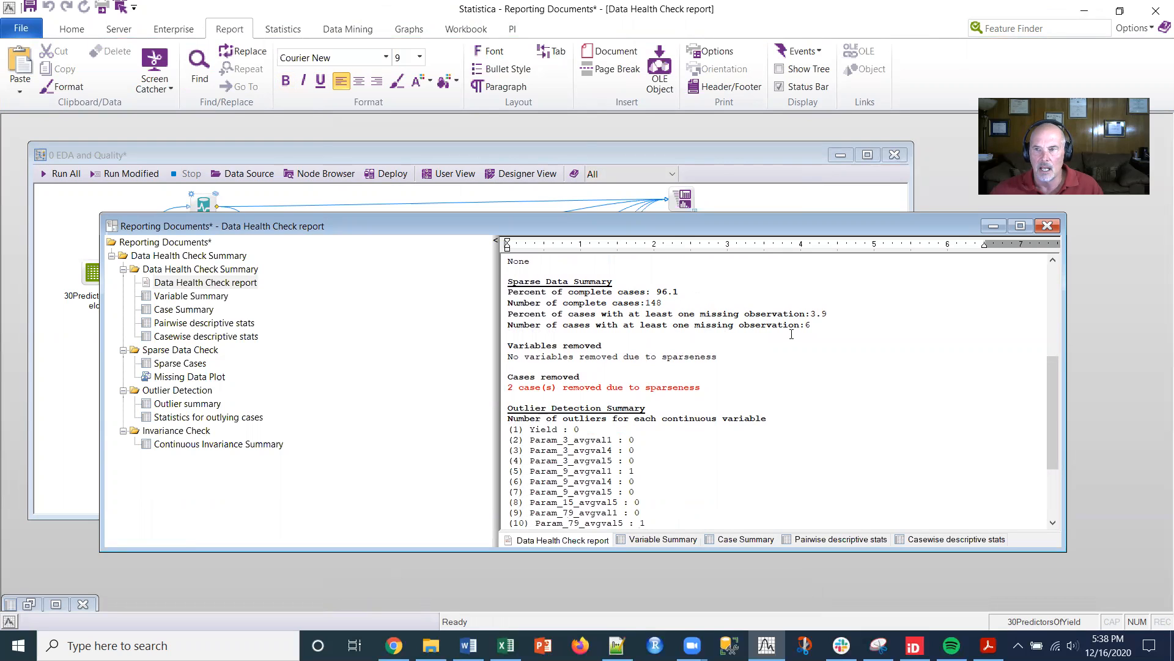
{"action": "left_click", "coordinate": [679, 324]}
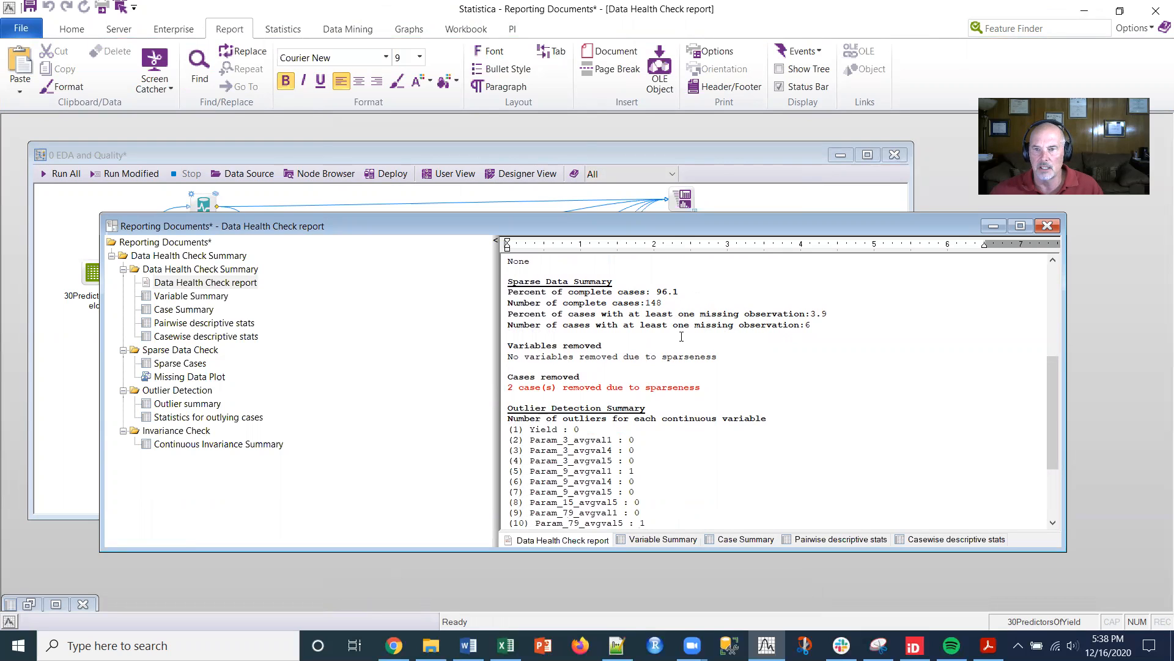
{"action": "scroll", "coordinate": [682, 336], "scroll_direction": "down", "scroll_amount": 2}
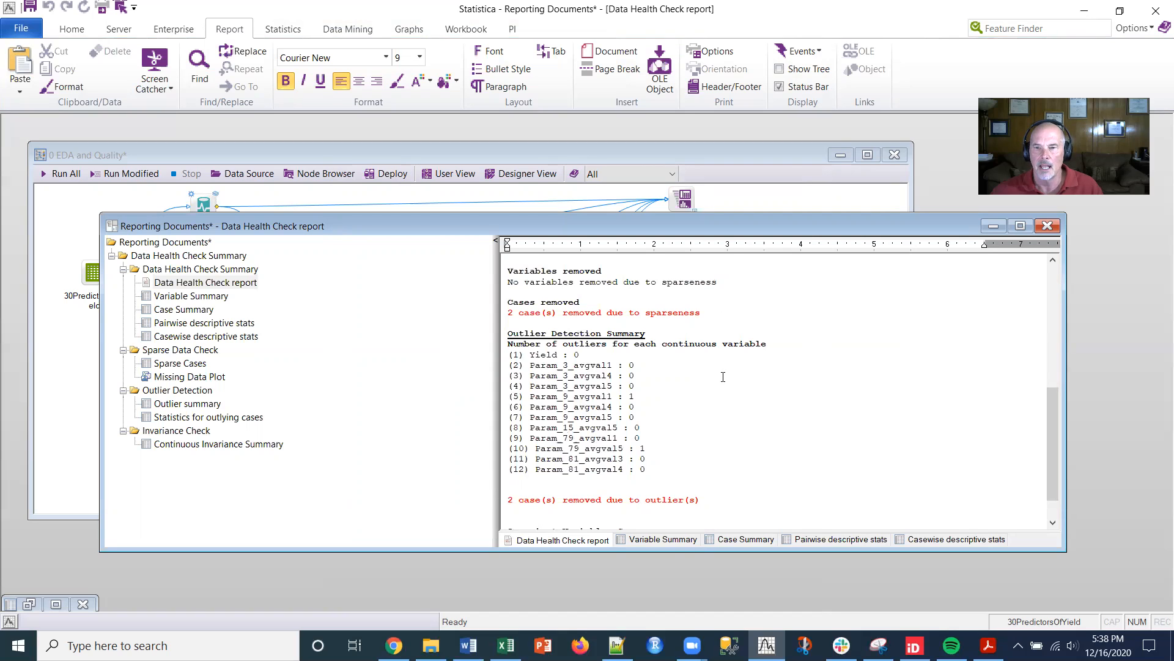
{"action": "scroll", "coordinate": [725, 378], "scroll_direction": "down", "scroll_amount": 1}
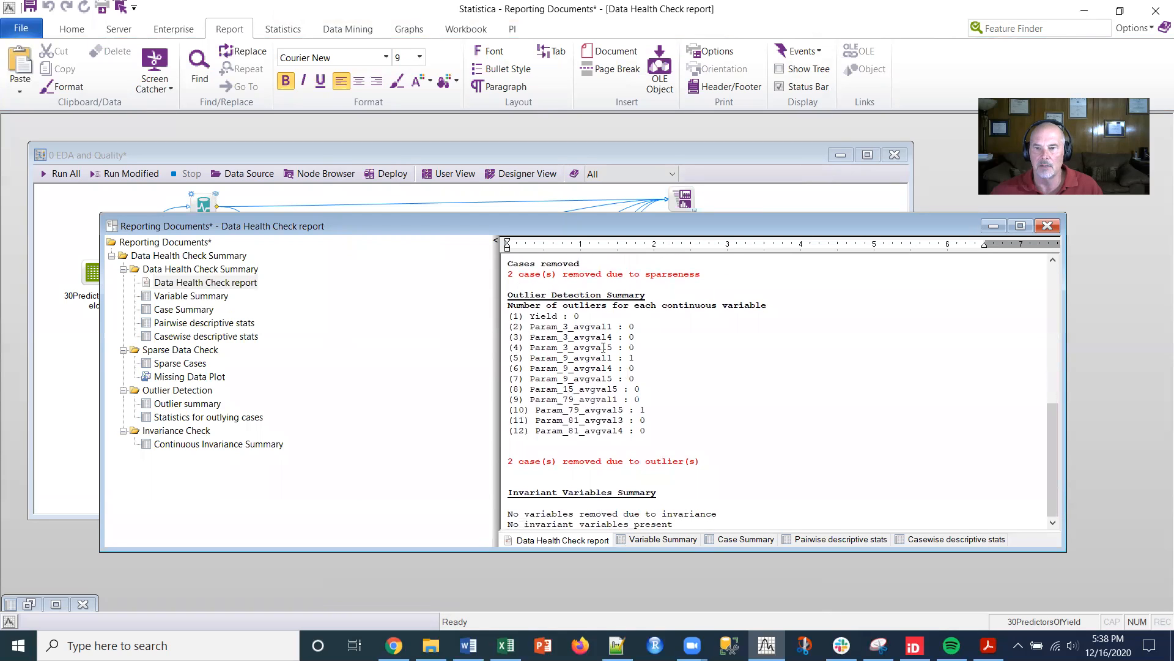
Examine the Variable Summary through its Variable Health column and the Case Summary through its Case Health column.
{"action": "left_click", "coordinate": [190, 296]}
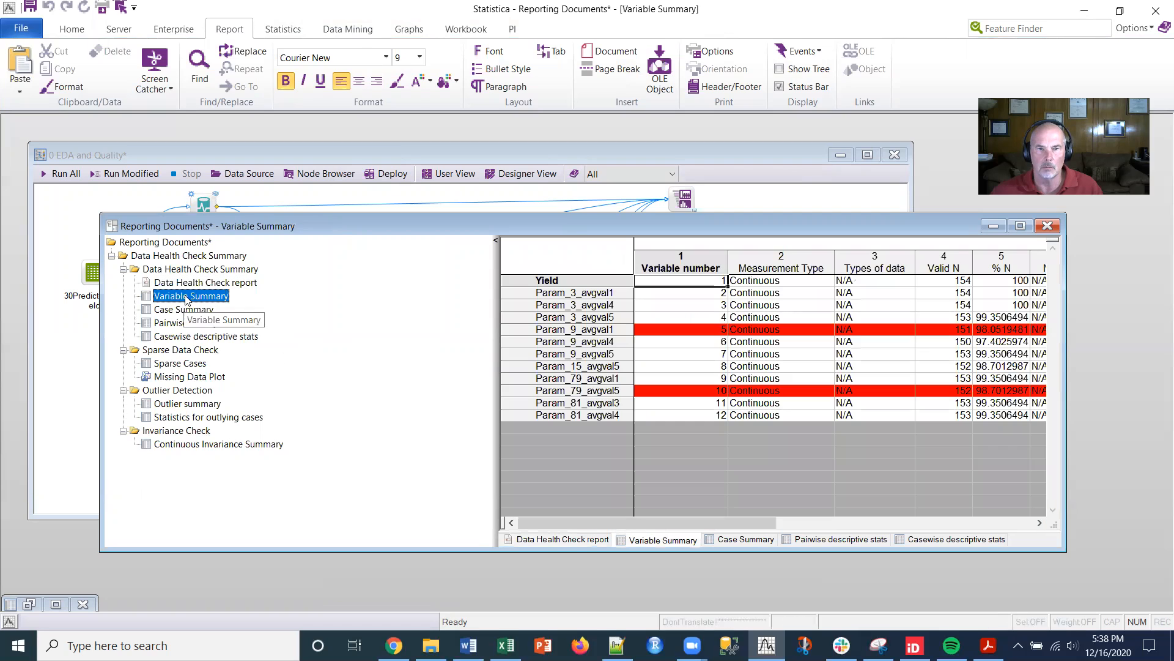
{"action": "left_click_drag", "start_coordinate": [693, 523], "coordinate": [944, 525]}
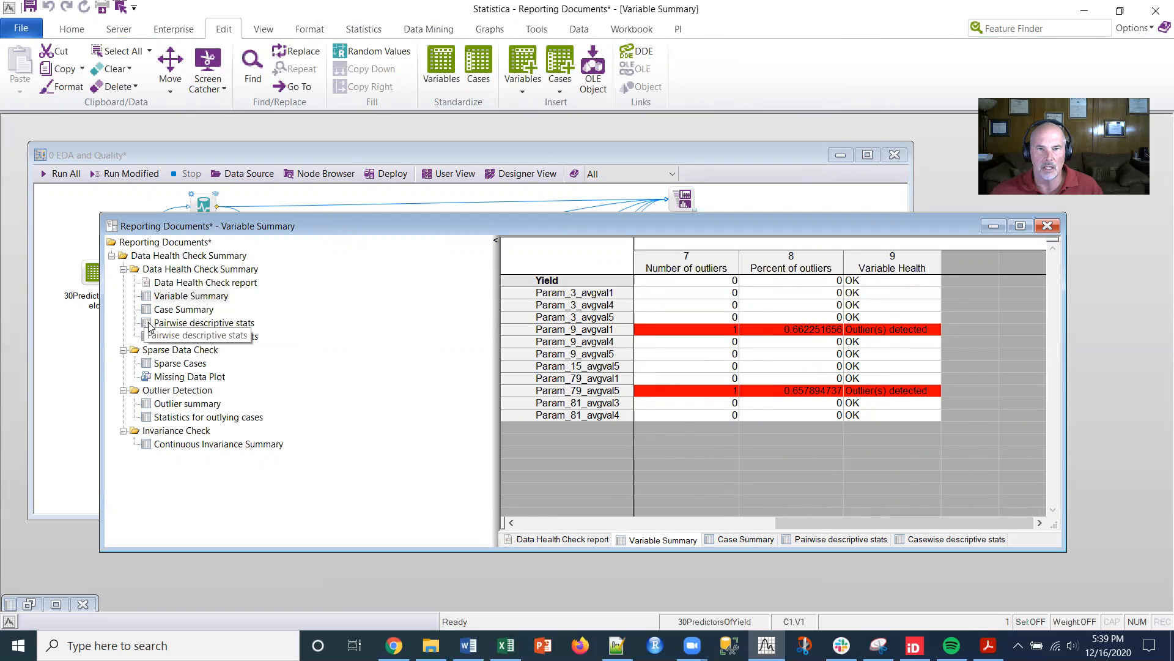
{"action": "left_click", "coordinate": [178, 310]}
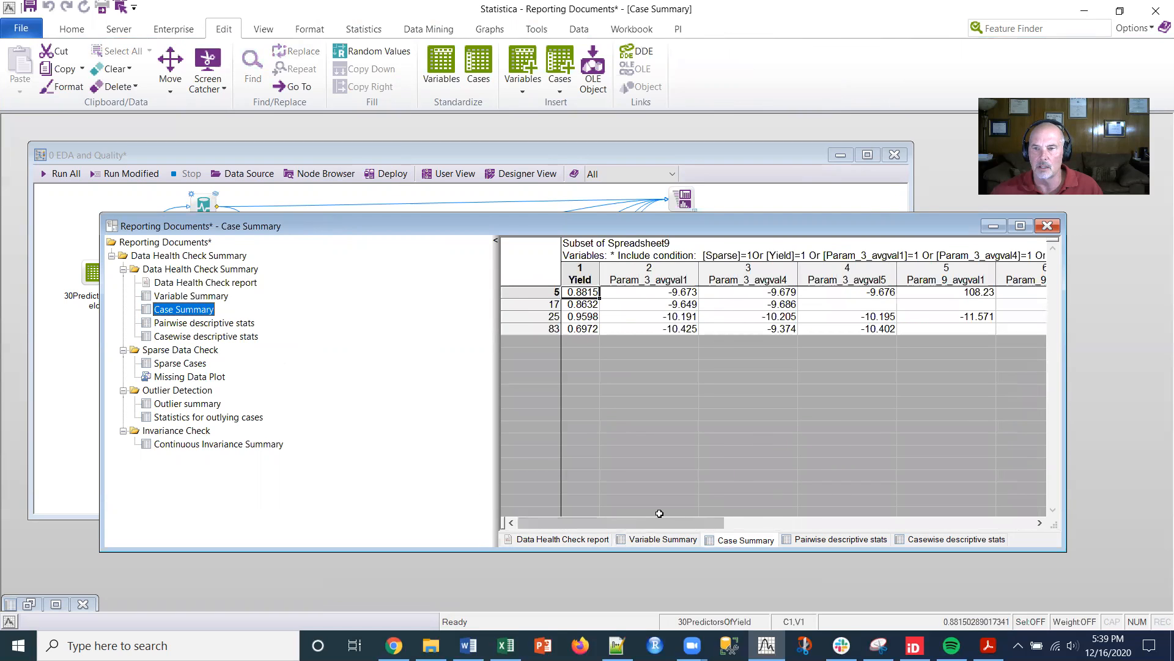
{"action": "left_click_drag", "start_coordinate": [663, 522], "coordinate": [624, 534]}
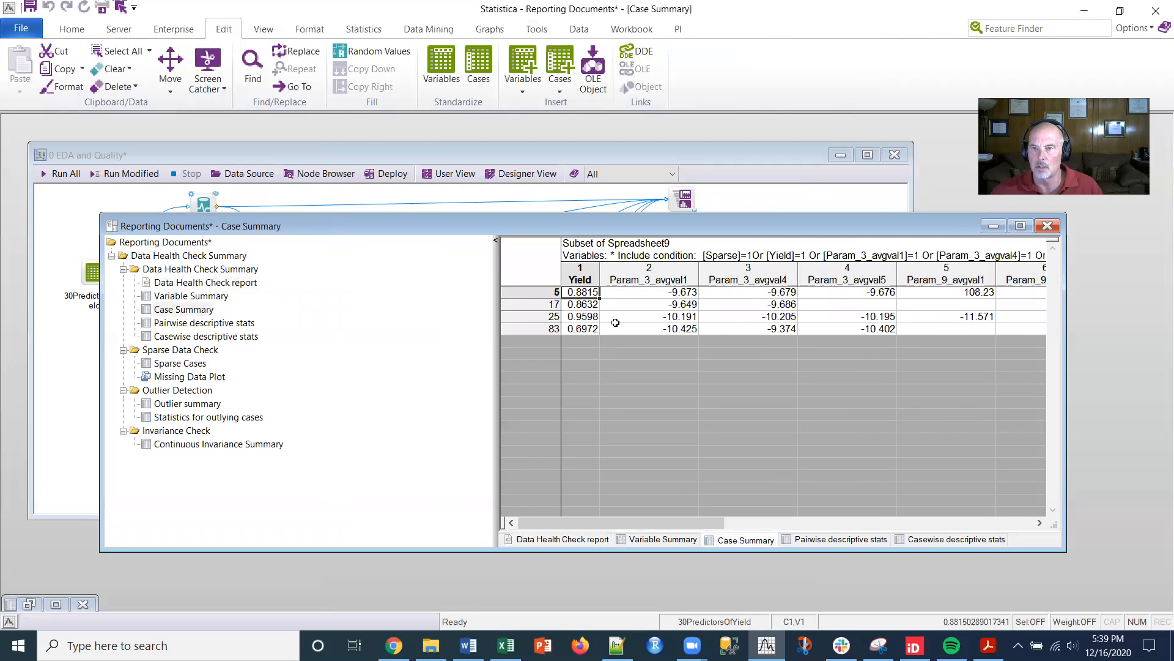
{"action": "left_click_drag", "start_coordinate": [652, 515], "coordinate": [926, 528]}
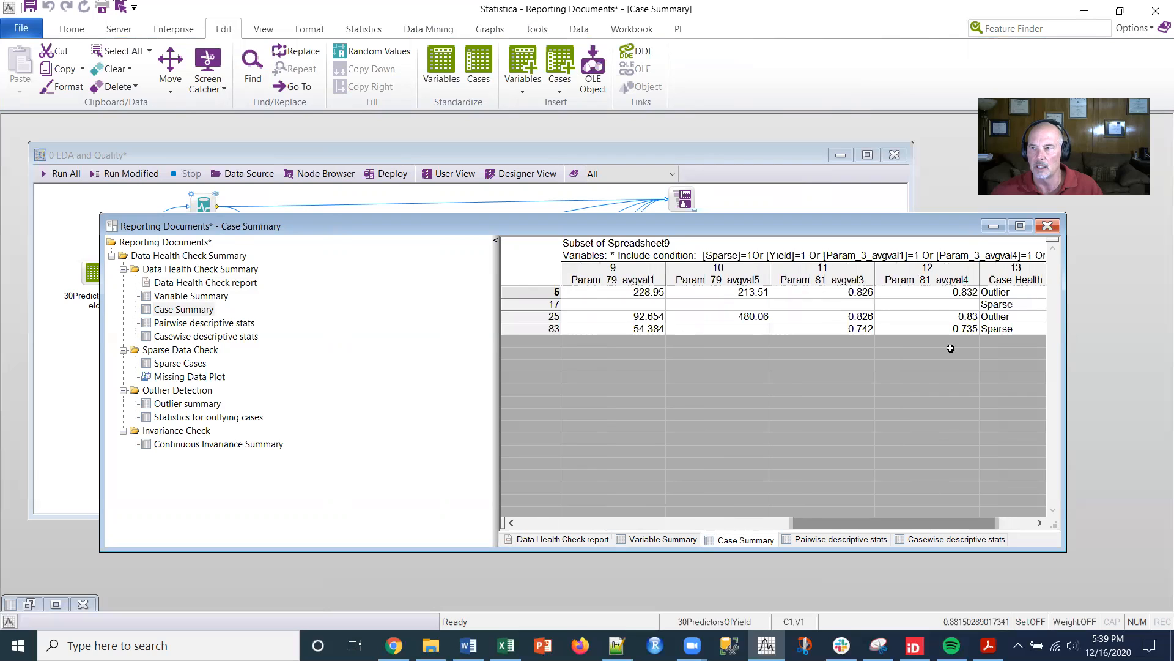
{"action": "left_click", "coordinate": [989, 303]}
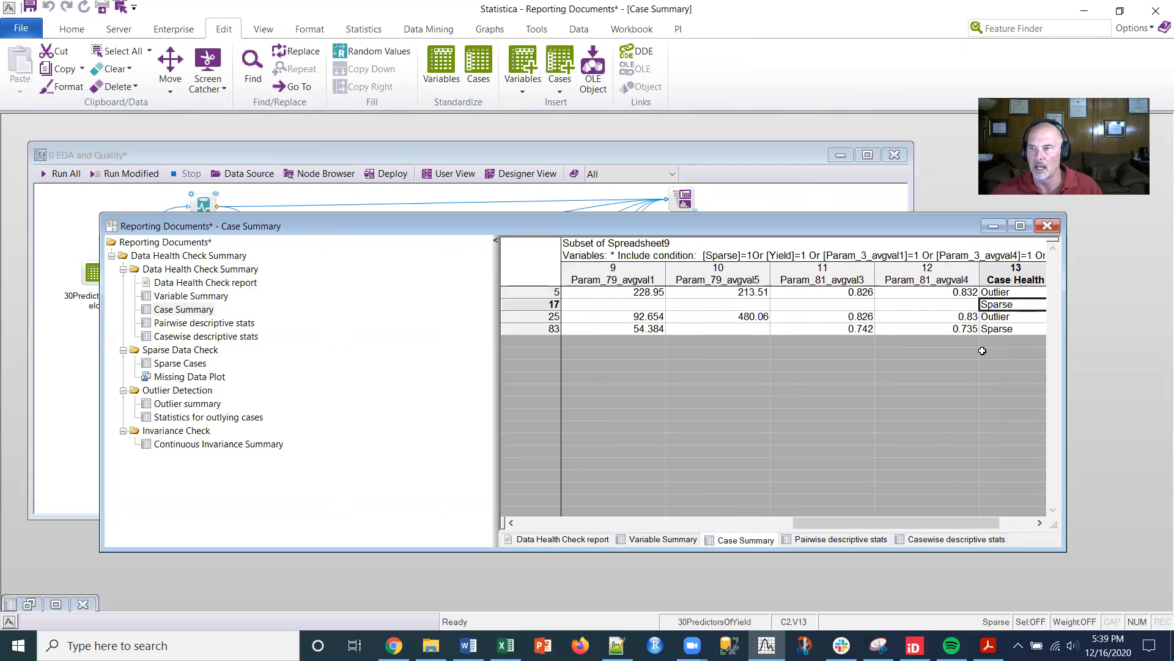
Look through the pairwise and casewise descriptive statistics, the sparse cases and the missing data plot.
{"action": "left_click", "coordinate": [184, 324]}
{"action": "mouse_move", "coordinate": [615, 524]}
{"action": "left_mouse_down"}
{"action": "mouse_move", "coordinate": [867, 526]}
{"action": "mouse_move", "coordinate": [615, 530]}
{"action": "left_mouse_up"}
{"action": "left_click", "coordinate": [186, 337]}
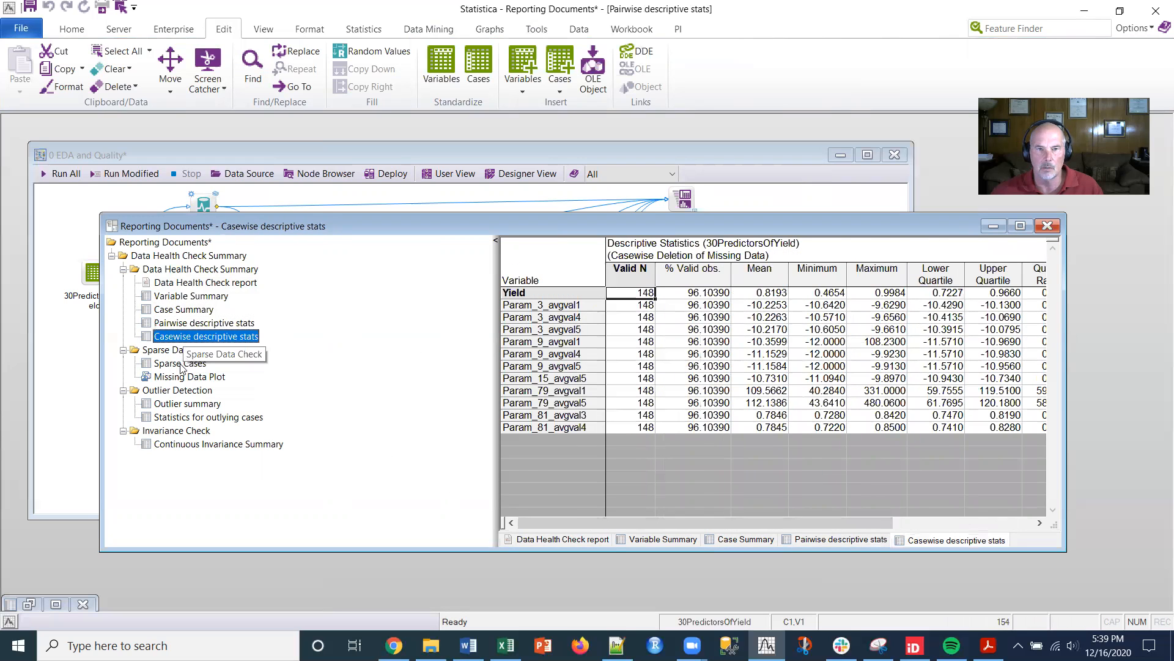
{"action": "left_click", "coordinate": [183, 367]}
{"action": "left_click", "coordinate": [177, 389]}
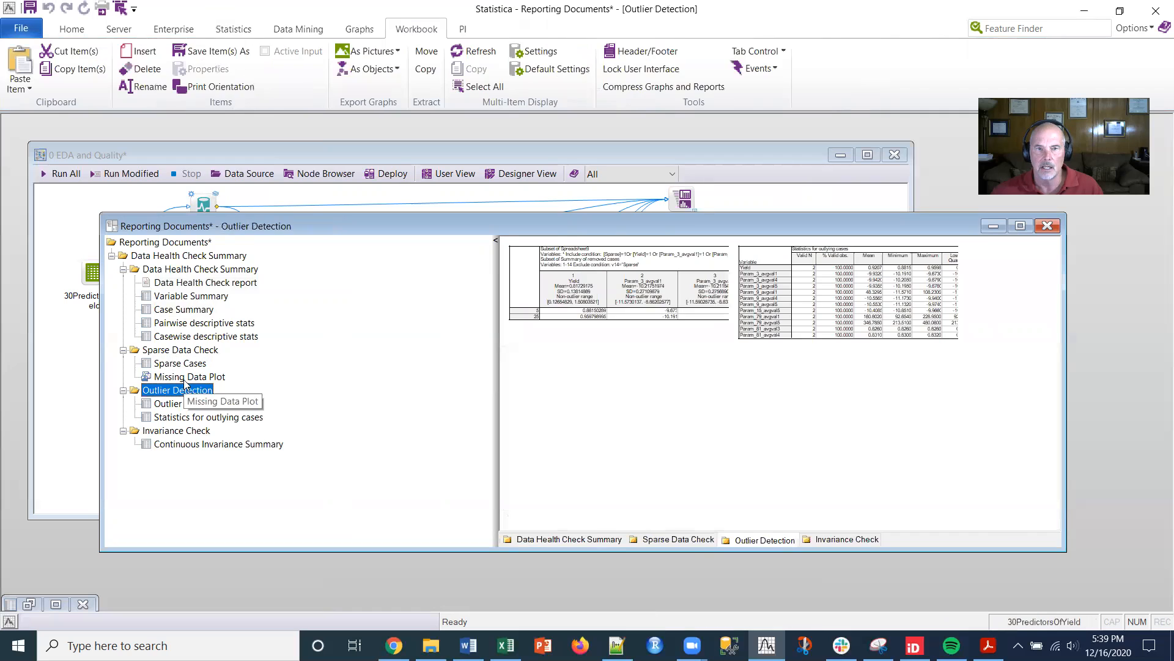
{"action": "left_click", "coordinate": [183, 376]}
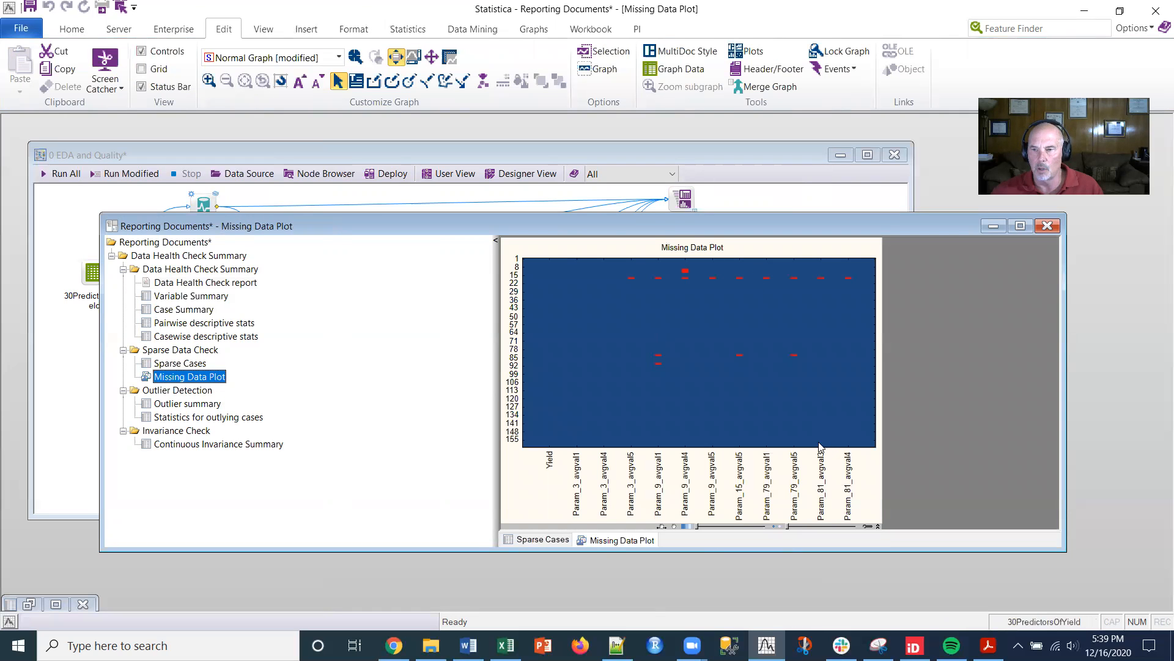
View the outlier summary, the statistics for outlying cases and the continuous invariance summary.
{"action": "left_click", "coordinate": [184, 404]}
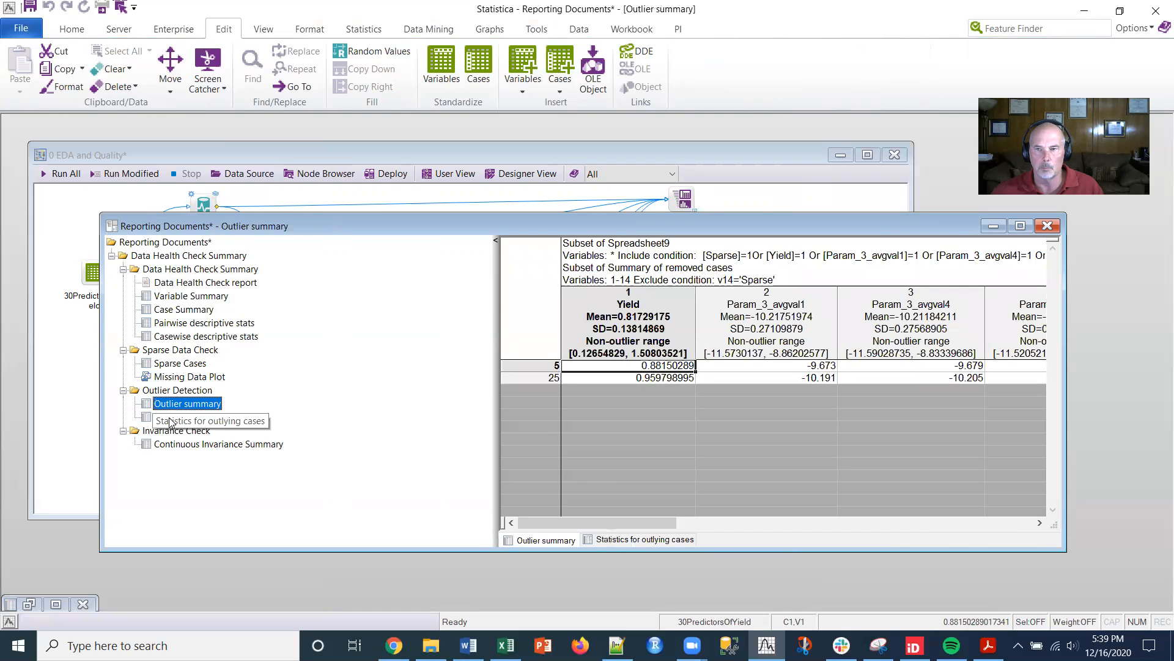
{"action": "left_click", "coordinate": [170, 417]}
{"action": "left_click", "coordinate": [185, 447]}
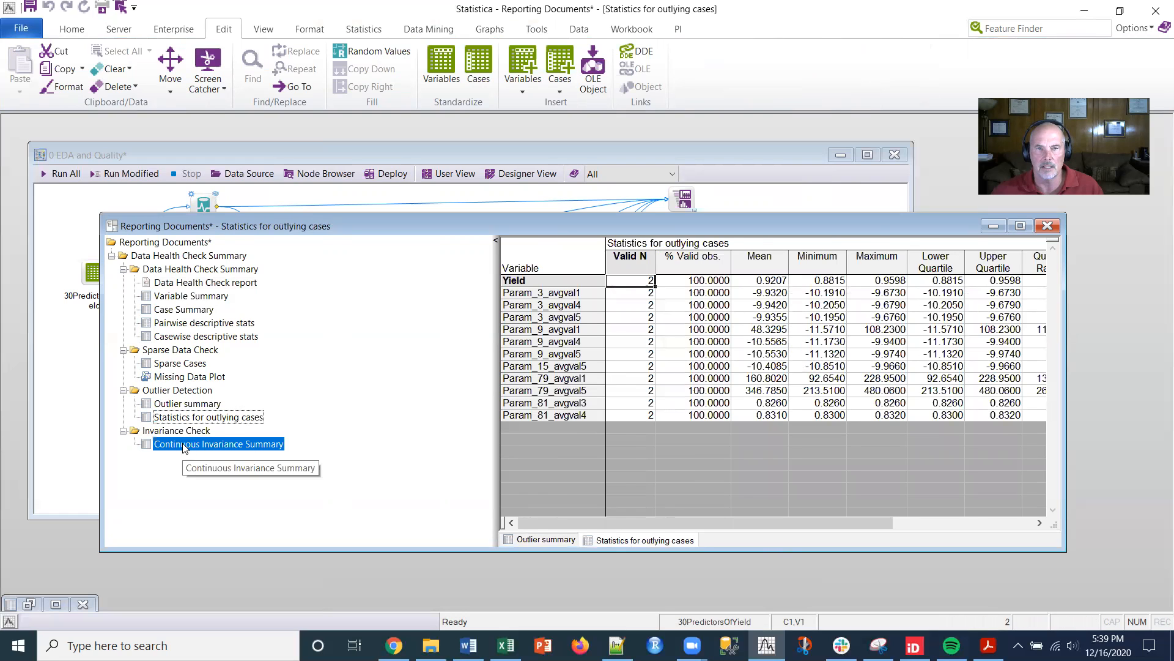
Return to the workspace and compare the 30PredictorsOfYield source data with the Data Health Check Summary node's output data, minimizing the output sheet when done.
{"action": "left_click", "coordinate": [757, 199]}
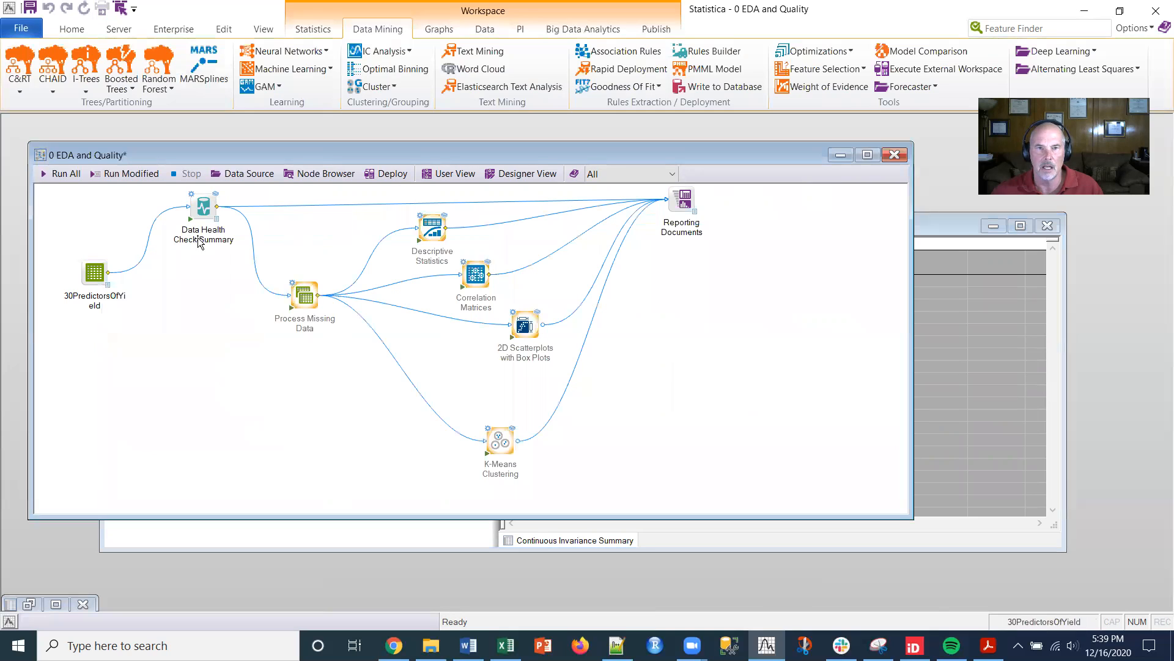
{"action": "double_click", "coordinate": [108, 289]}
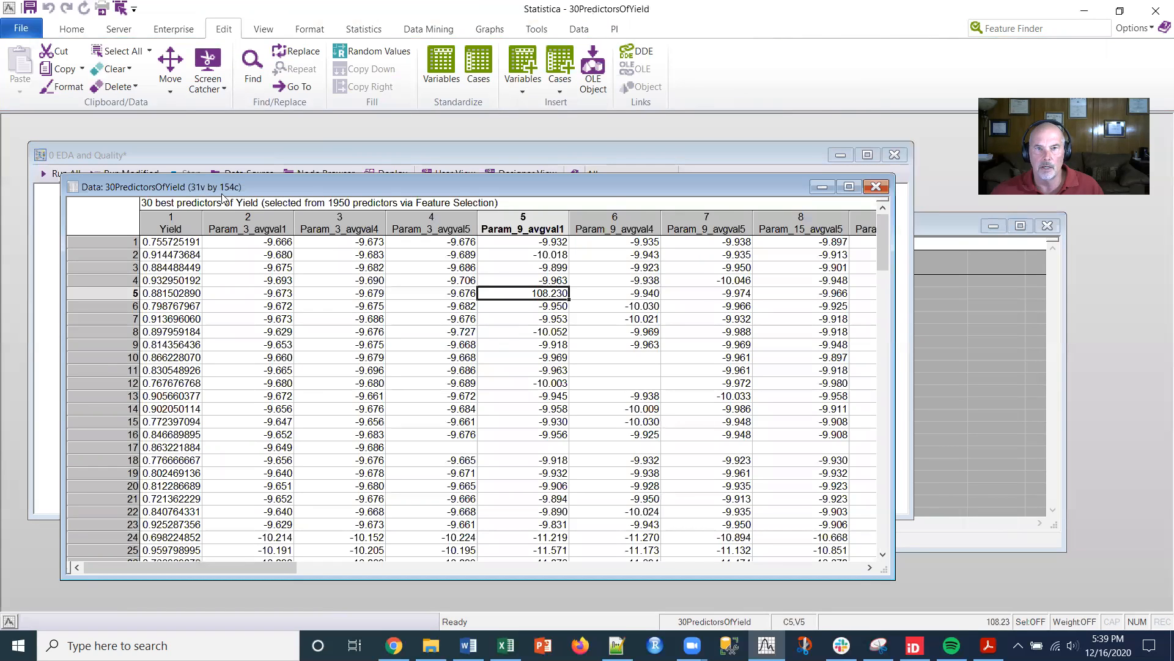
{"action": "left_click", "coordinate": [251, 153]}
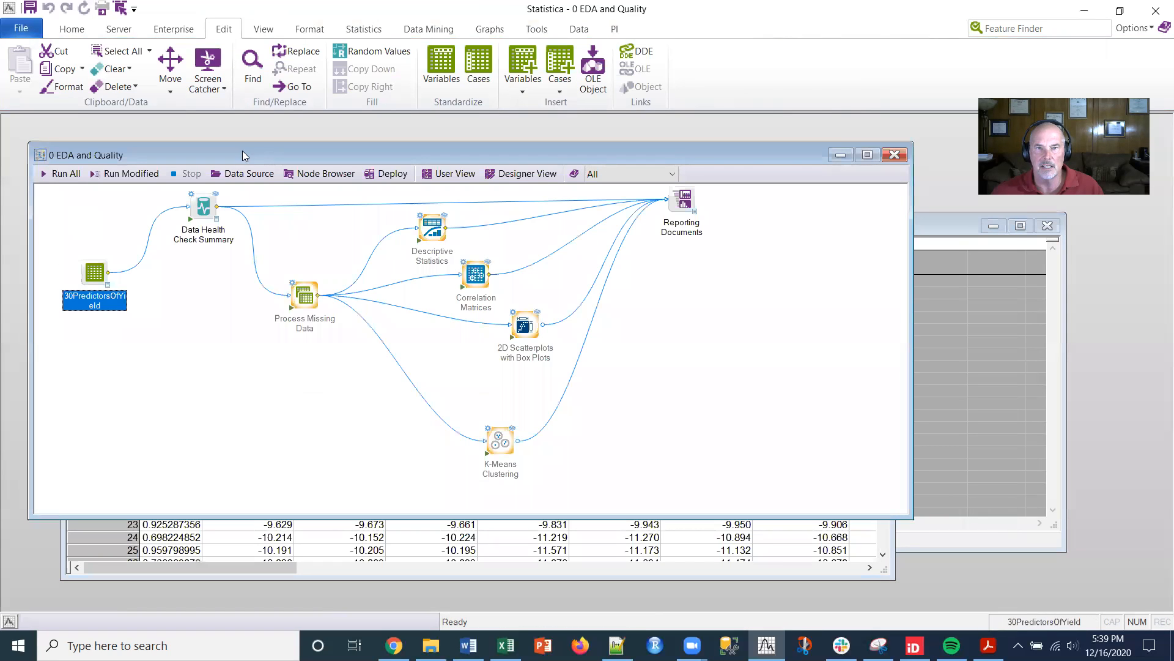
{"action": "double_click", "coordinate": [211, 219]}
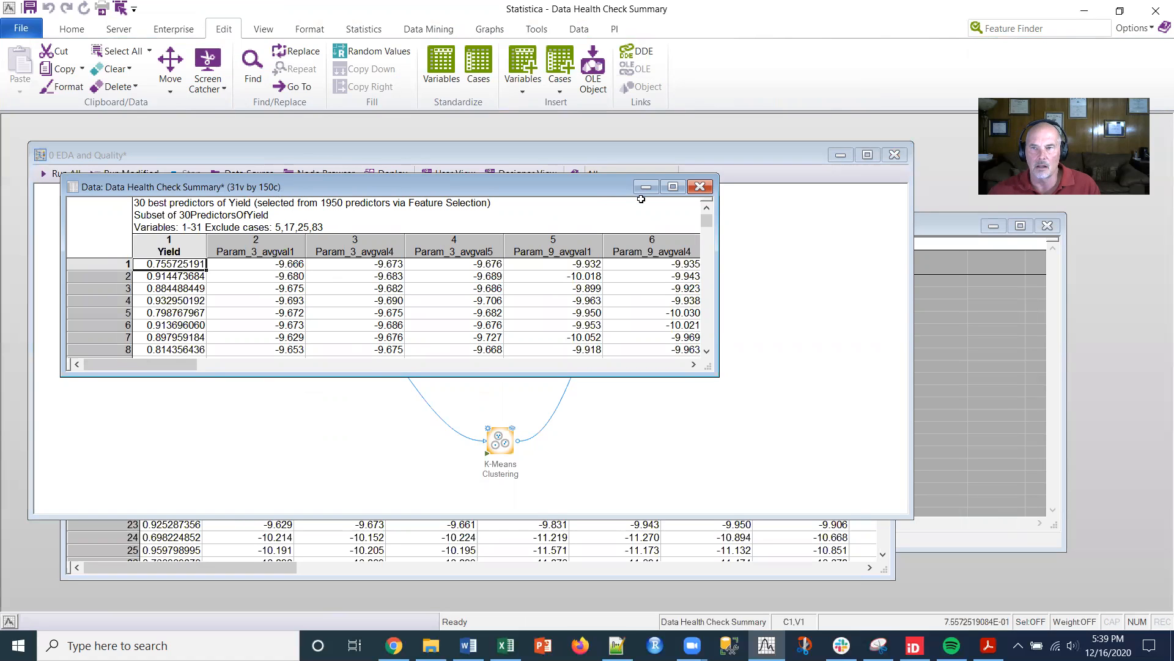
{"action": "left_click", "coordinate": [646, 187]}
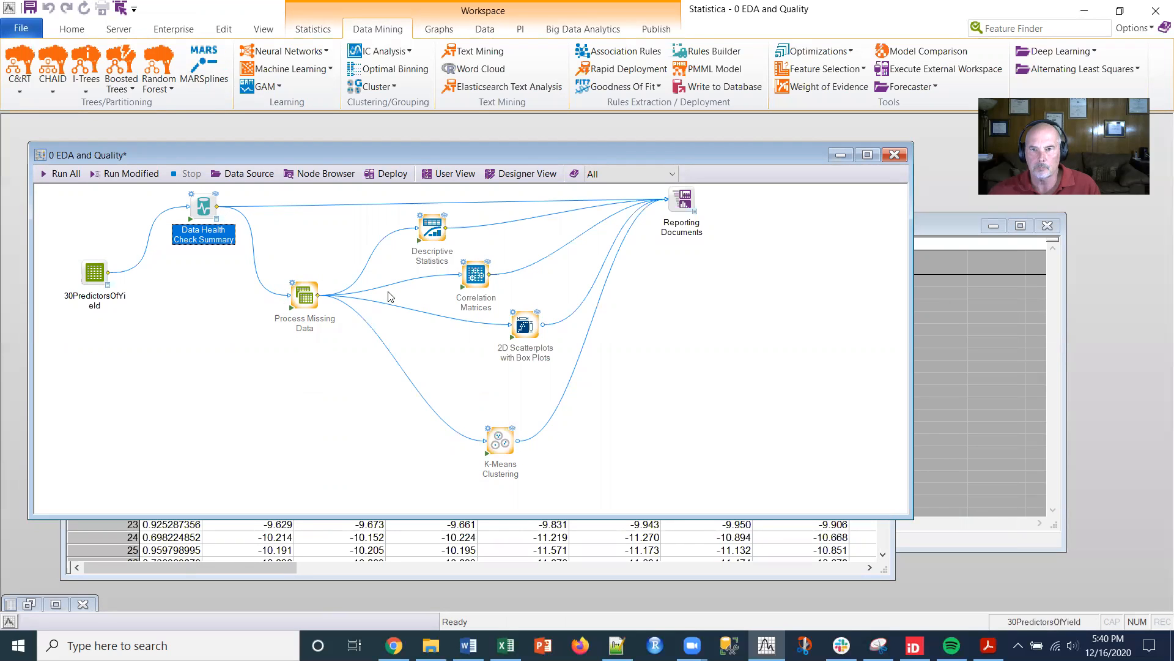
Open the Process Missing Data node's parameters and check its output variable selection without changing it.
{"action": "double_click", "coordinate": [304, 296]}
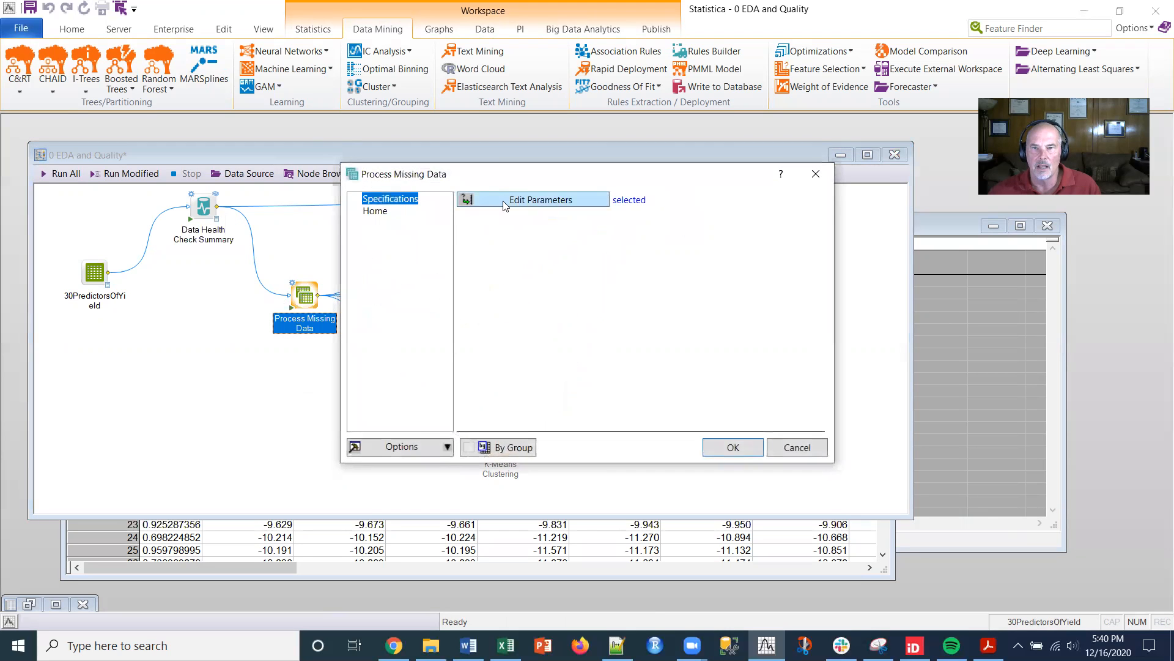
{"action": "left_click", "coordinate": [503, 200]}
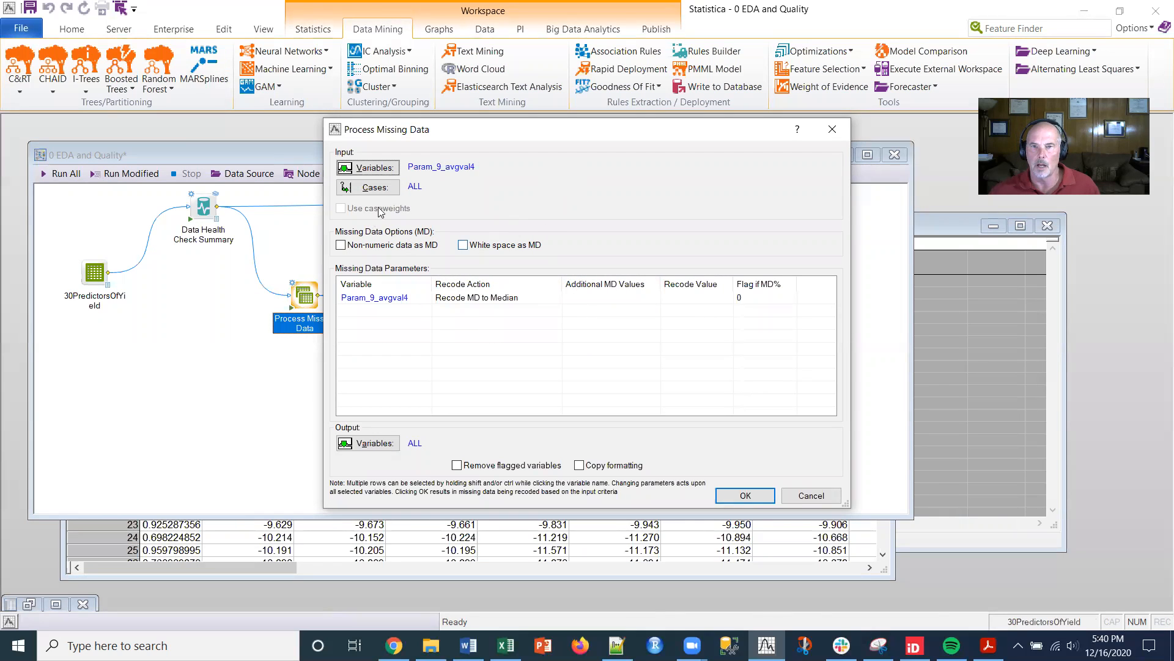
{"action": "left_click", "coordinate": [374, 443]}
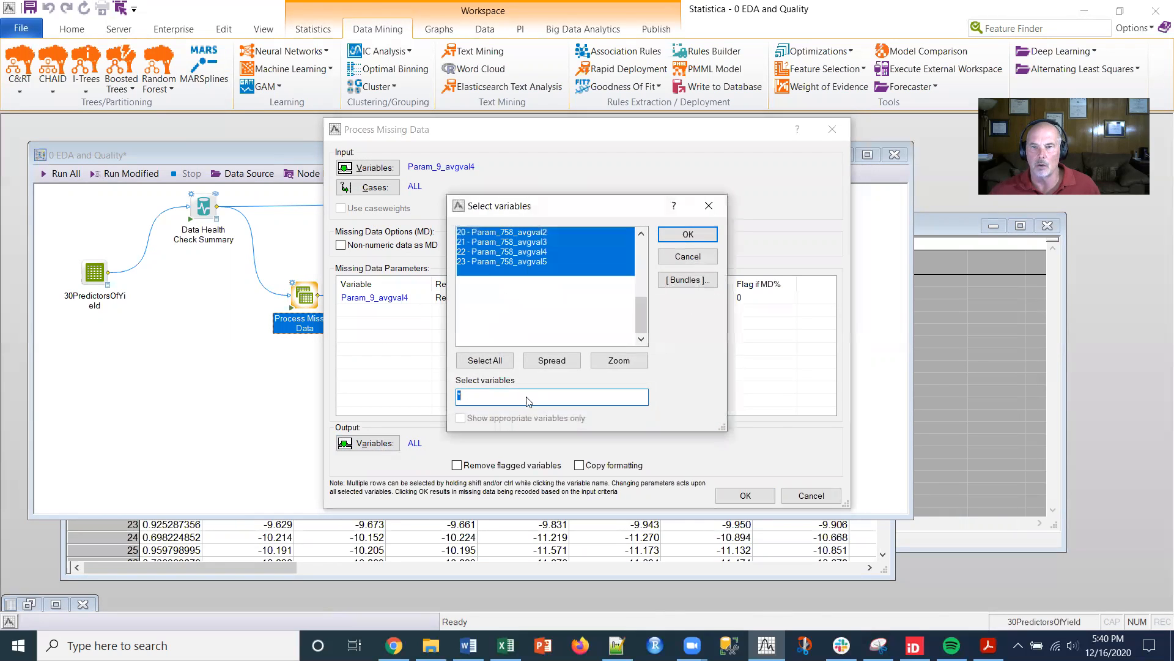
{"action": "left_click", "coordinate": [688, 254]}
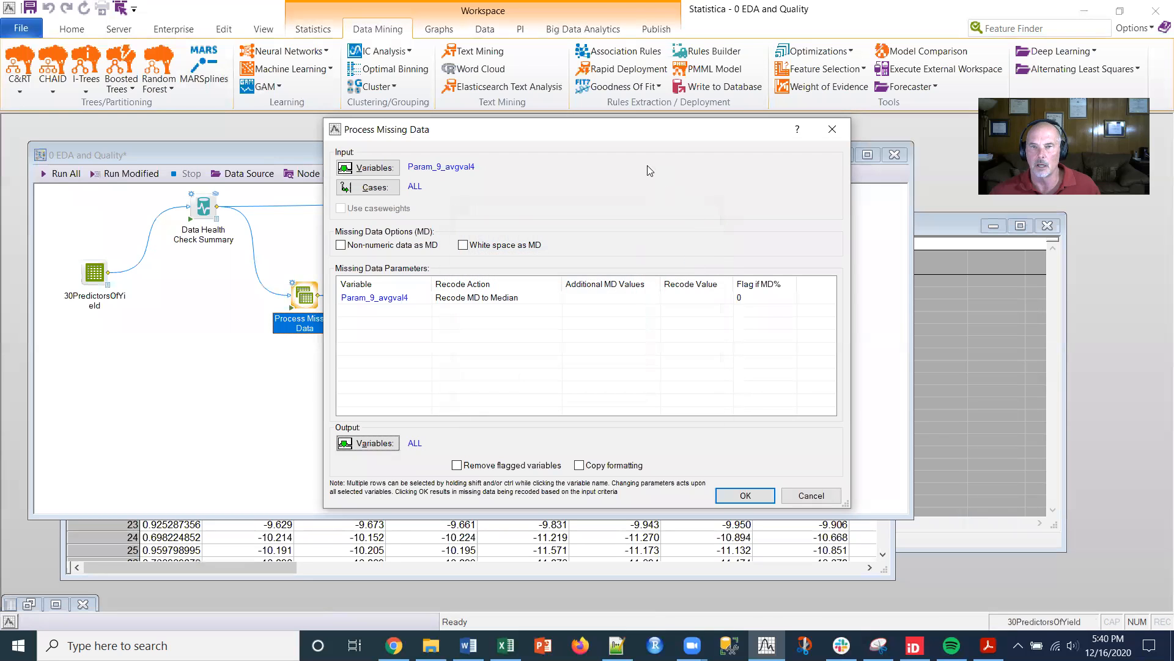
Keep Param_9_avgval4 as the input variable with missing data recoded to the median, accept the Process Missing Data settings, and run the node.
{"action": "left_click", "coordinate": [370, 167]}
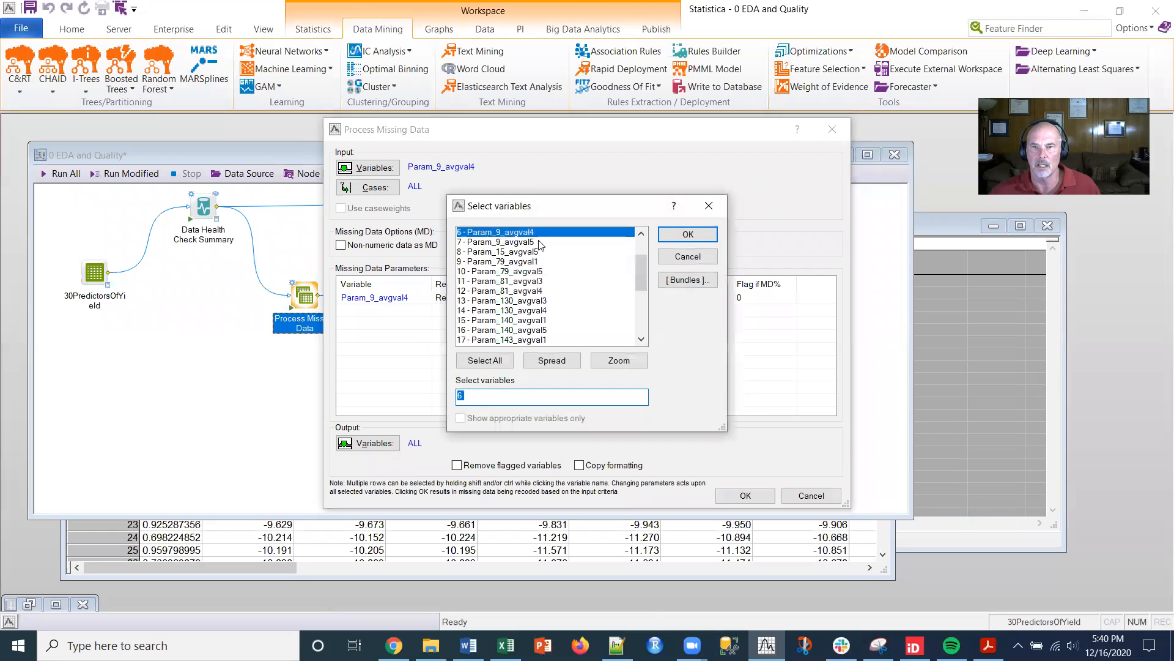
{"action": "scroll", "coordinate": [636, 256], "scroll_direction": "up", "scroll_amount": 2}
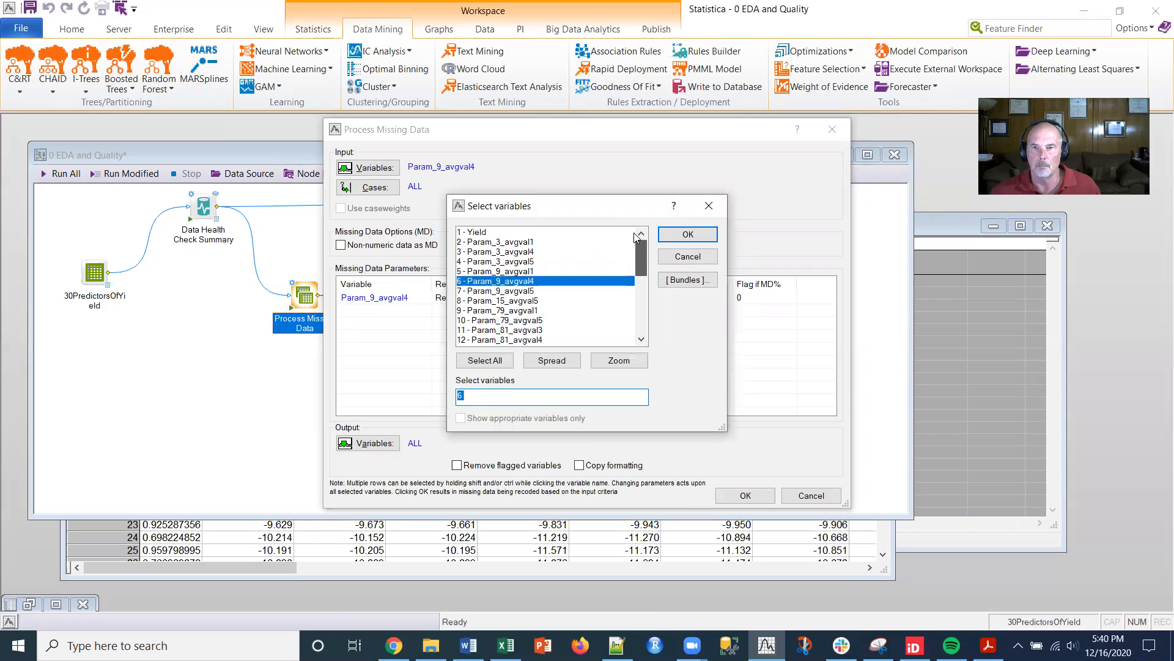
{"action": "left_click", "coordinate": [674, 236]}
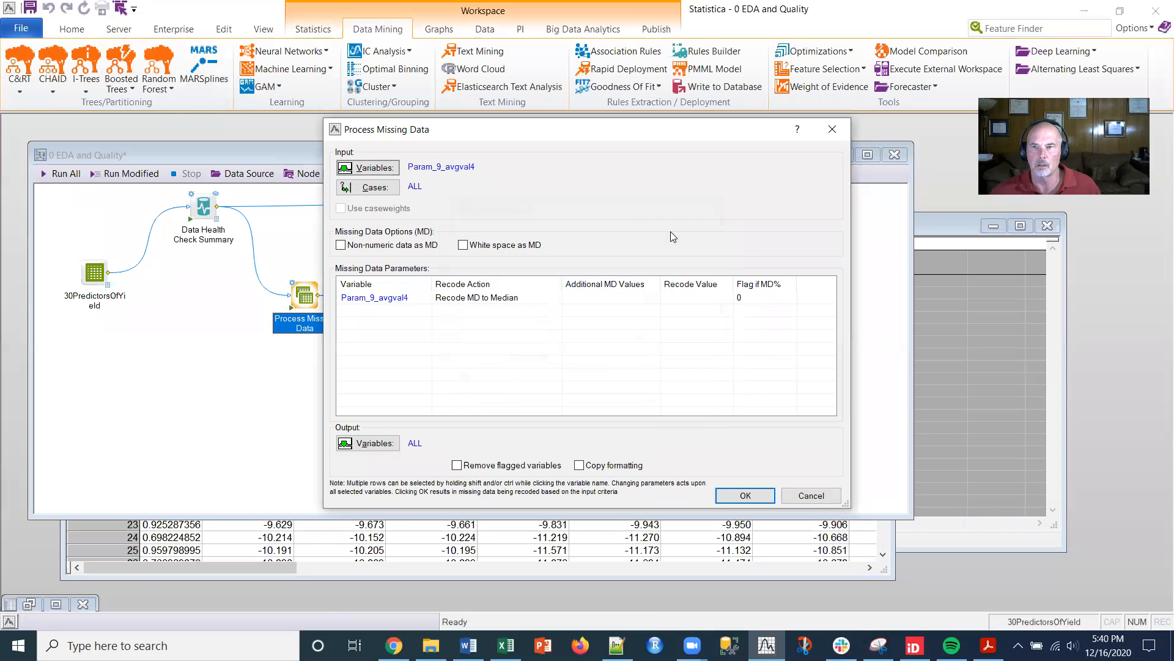
{"action": "left_click", "coordinate": [743, 498]}
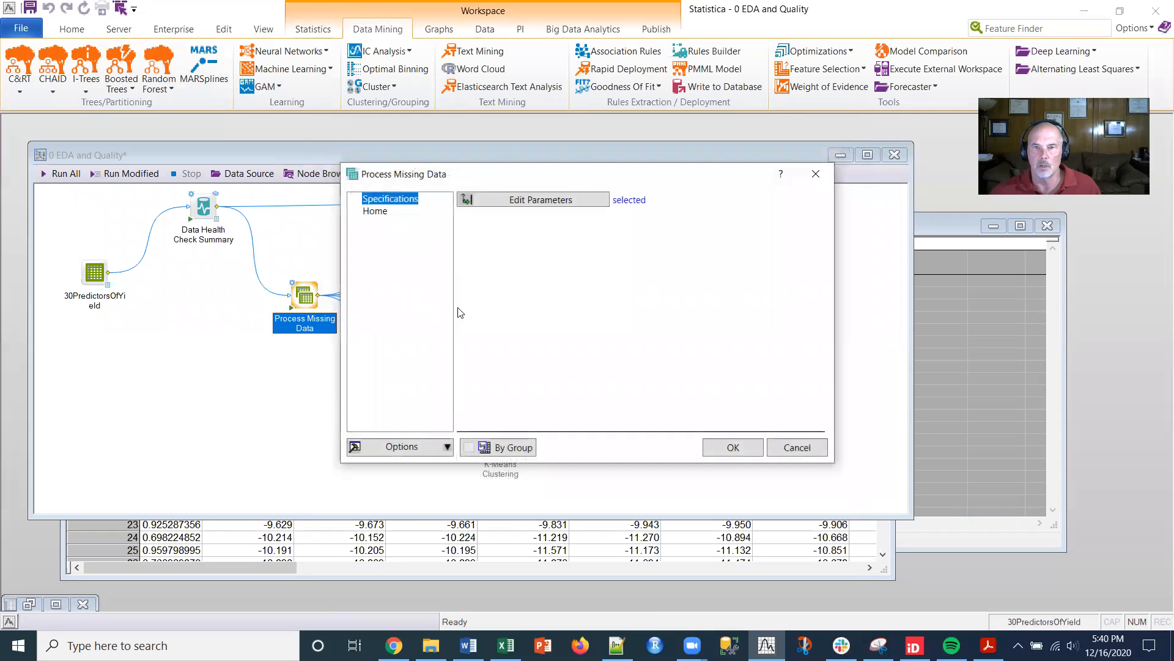
{"action": "left_click", "coordinate": [716, 450]}
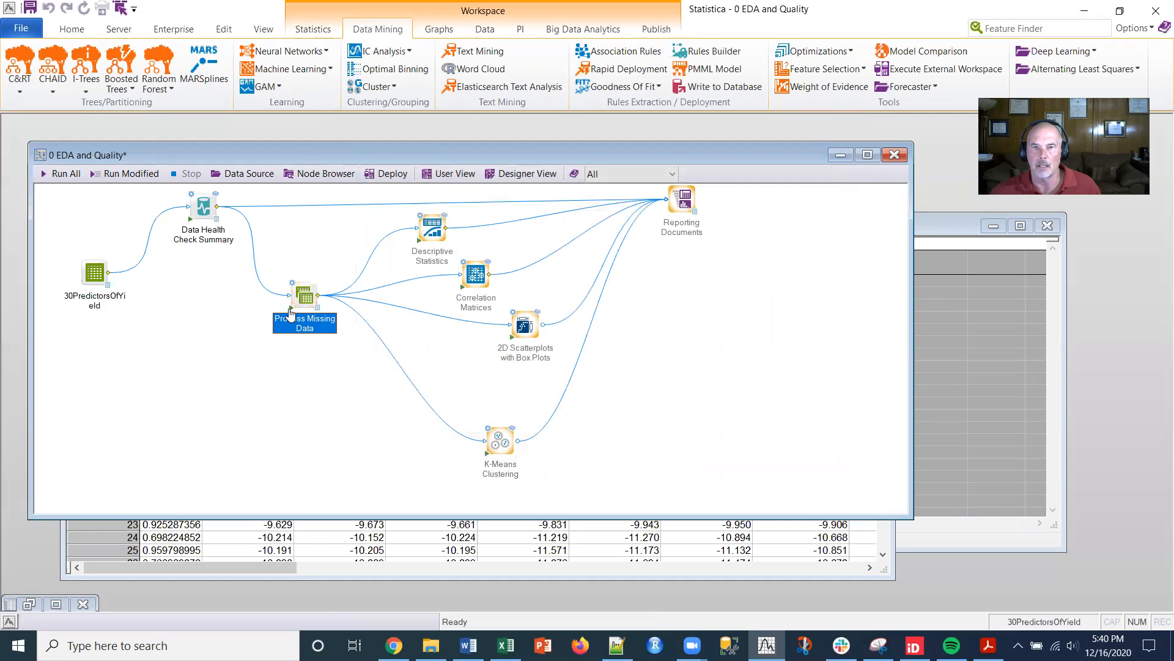
Open the Process Missing Data node's output data, enlarge its window, and inspect the Param_9_avgval4 column and its neighbours.
{"action": "double_click", "coordinate": [315, 305]}
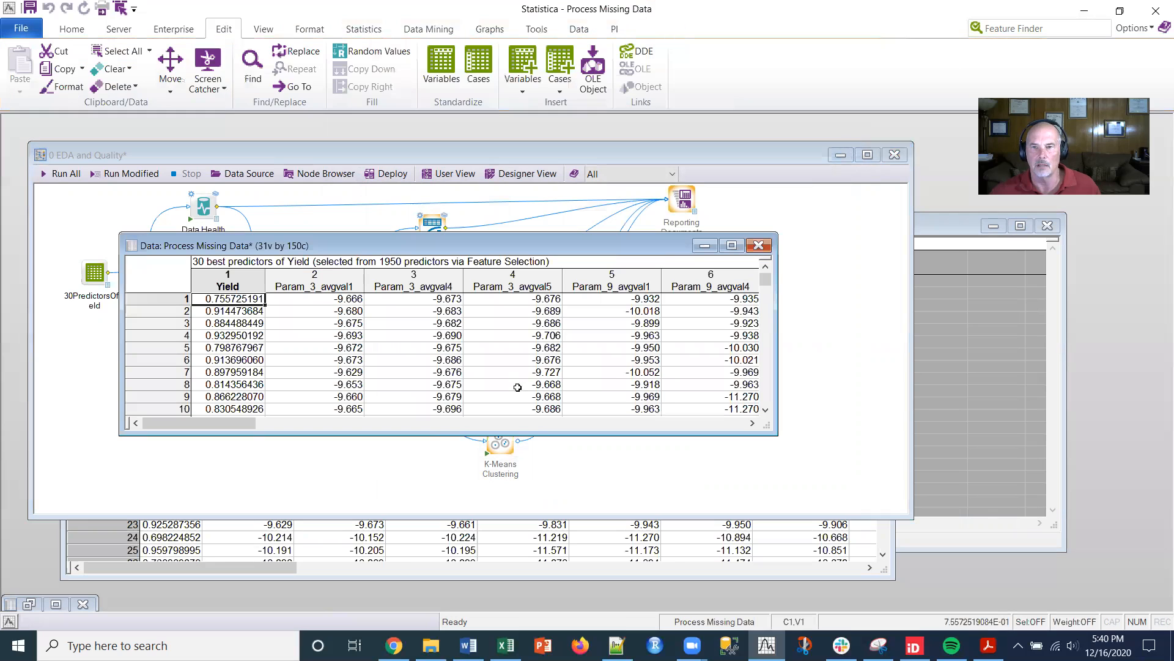
{"action": "left_click_drag", "start_coordinate": [773, 434], "coordinate": [824, 518]}
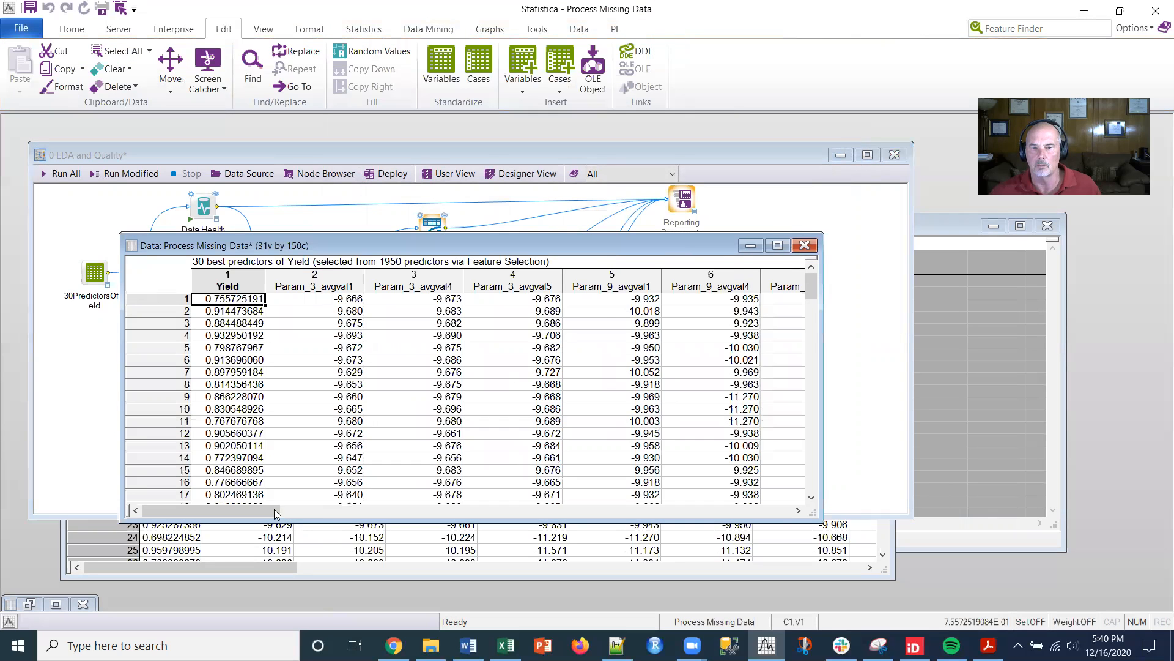
{"action": "left_click_drag", "start_coordinate": [251, 512], "coordinate": [331, 524]}
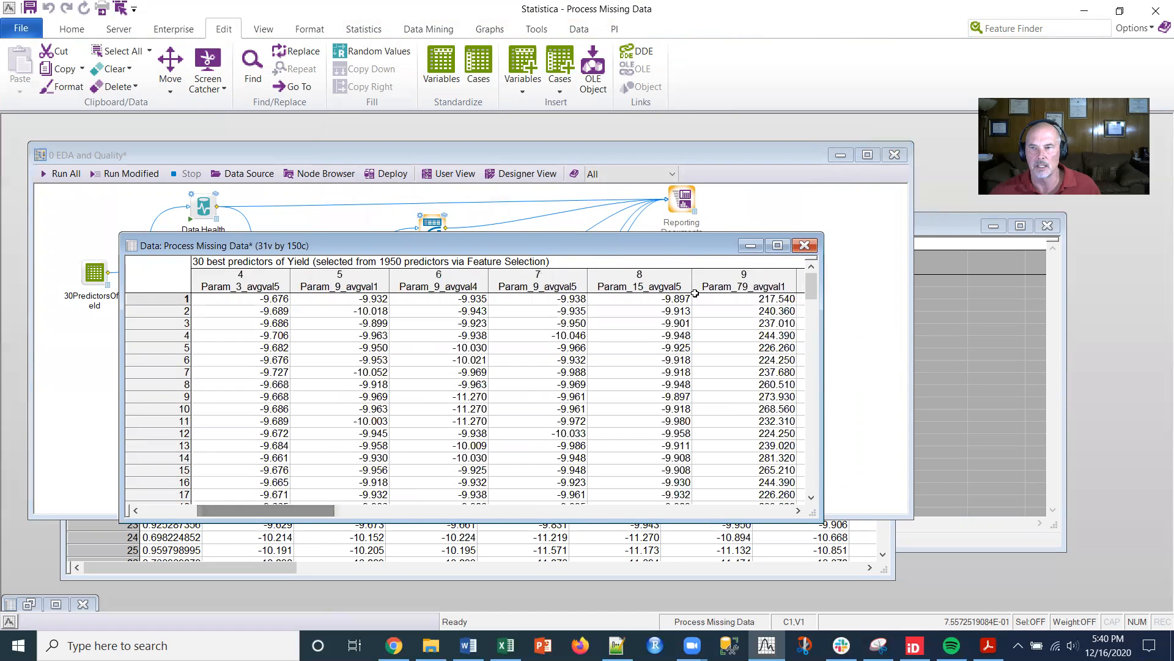
Minimize the Process Missing Data output sheet to return to the workspace.
{"action": "left_click", "coordinate": [750, 245]}
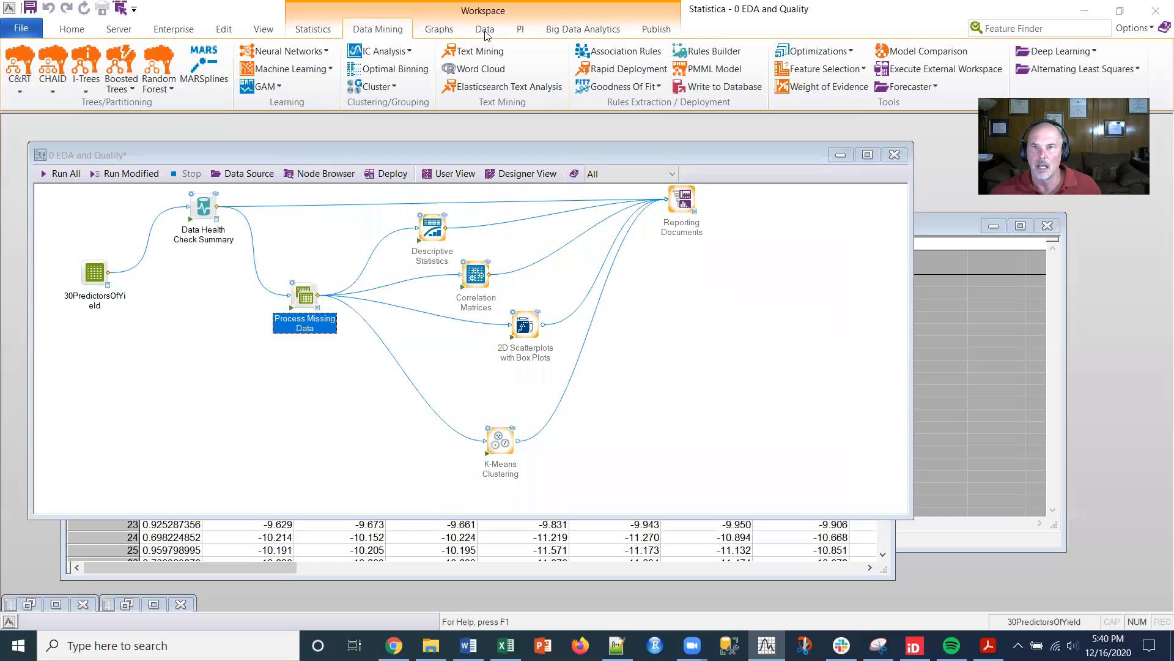
Add a Recode Outliers node below Process Missing Data and a Process Invariant Variables node connected after it.
{"action": "left_click", "coordinate": [487, 30]}
{"action": "left_click", "coordinate": [278, 54]}
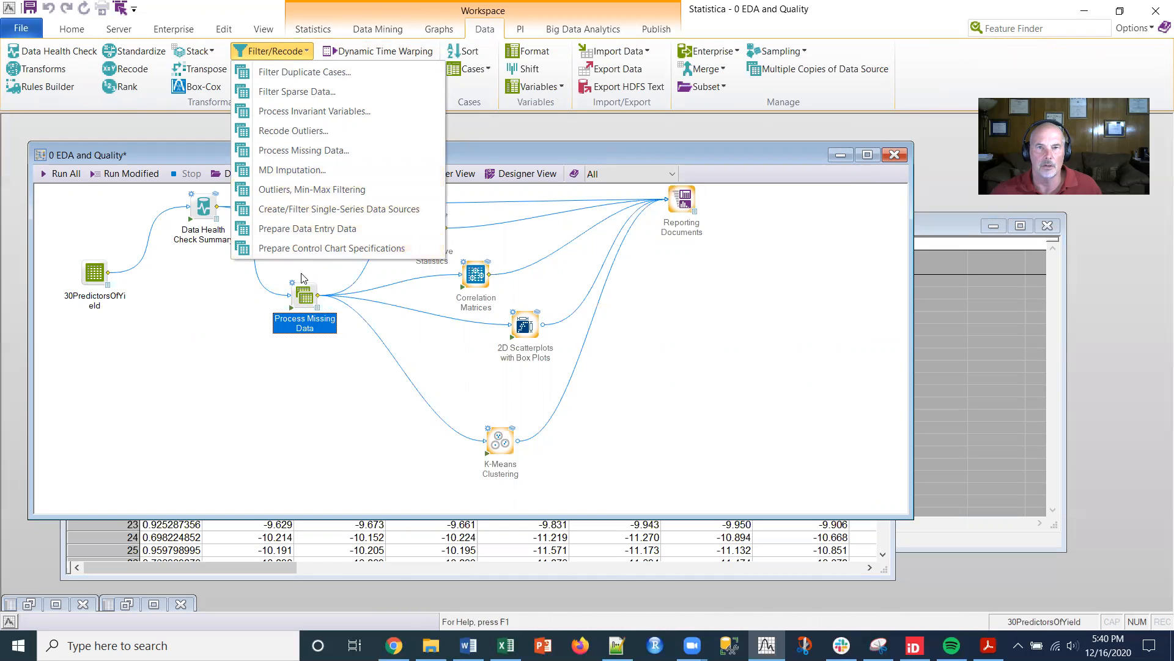
{"action": "left_click", "coordinate": [293, 140]}
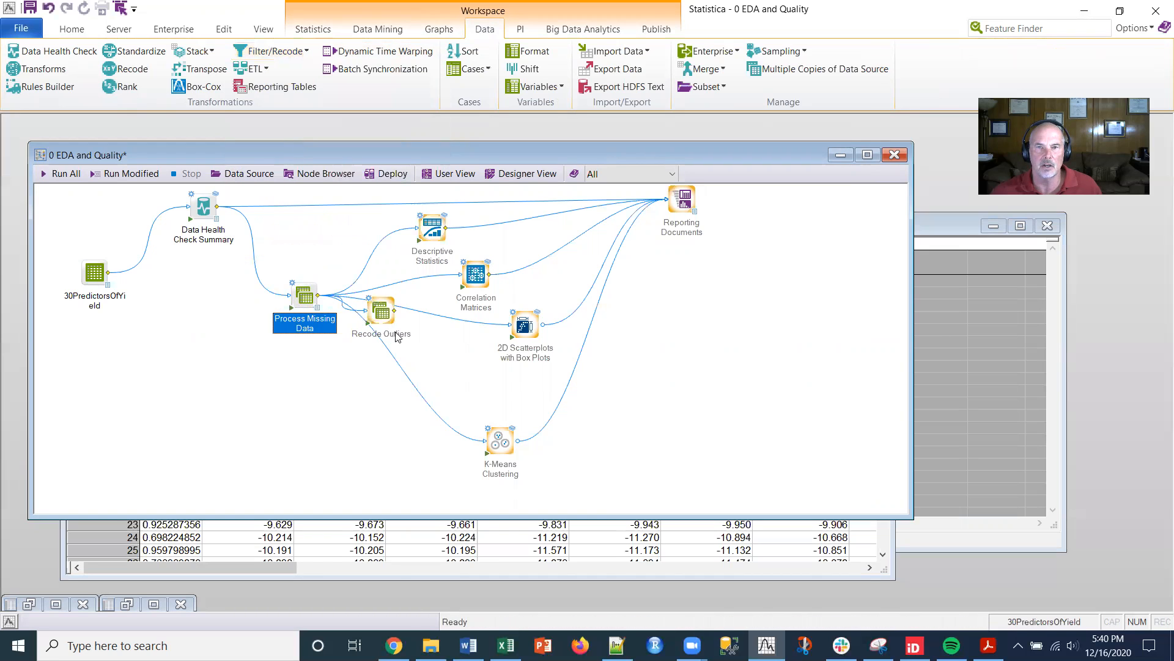
{"action": "left_click_drag", "start_coordinate": [381, 310], "coordinate": [337, 425]}
{"action": "left_click", "coordinate": [297, 53]}
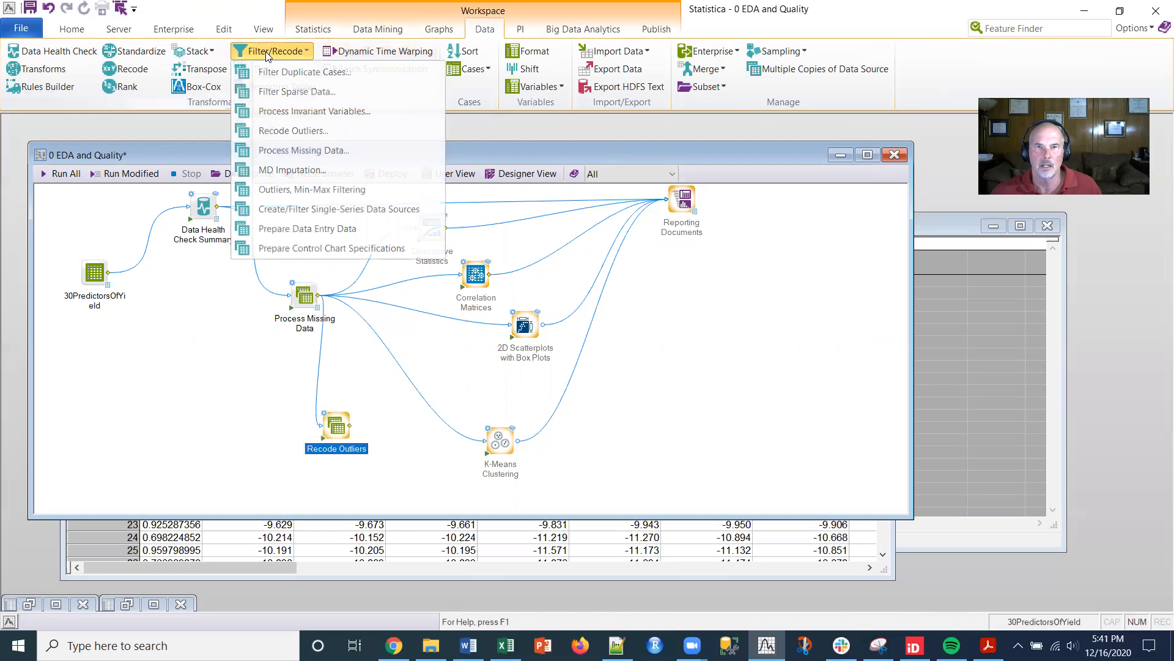
{"action": "left_click", "coordinate": [281, 113]}
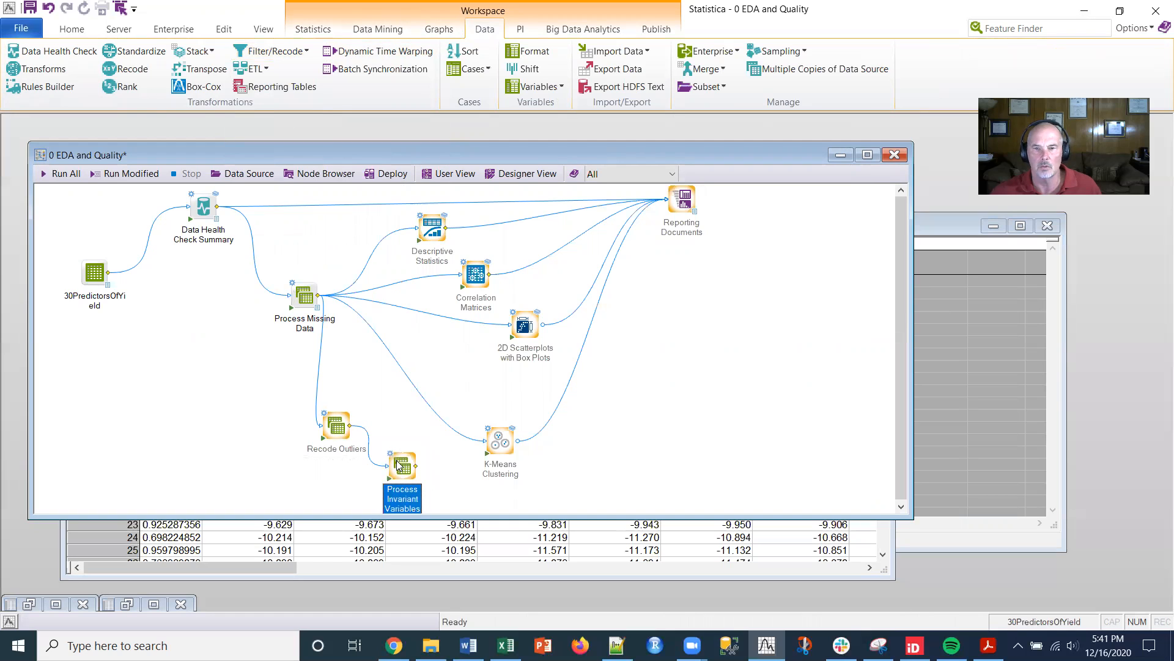
Delete the Process Invariant Variables and Recode Outliers nodes from the workspace.
{"action": "key", "text": "Delete"}
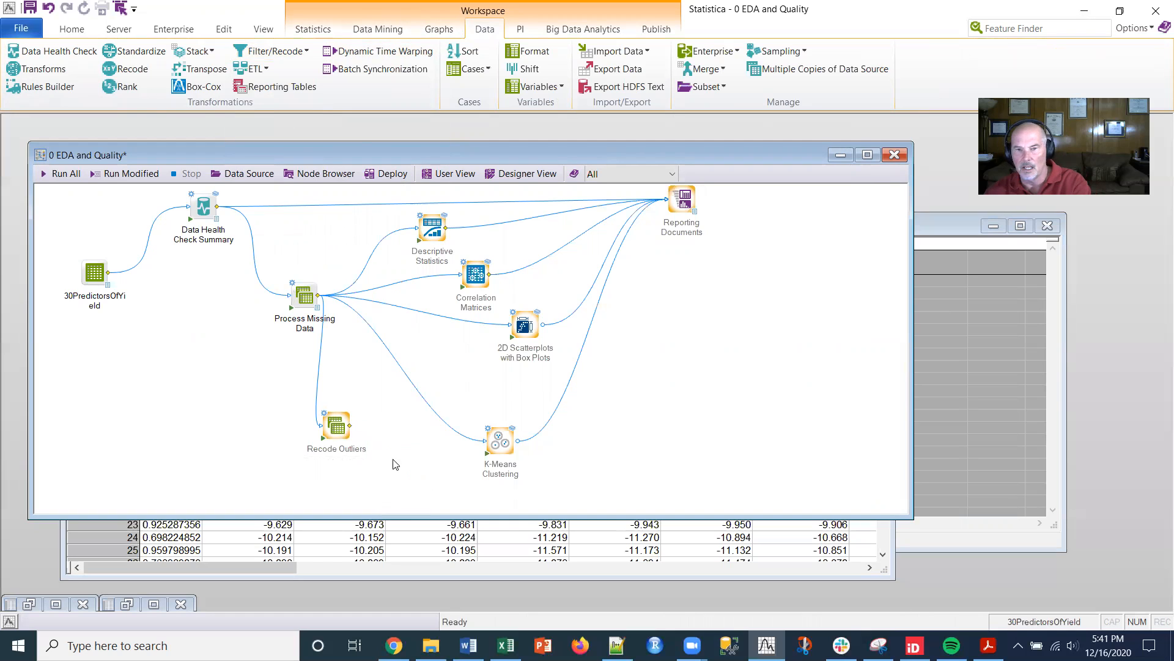
{"action": "left_click", "coordinate": [348, 433]}
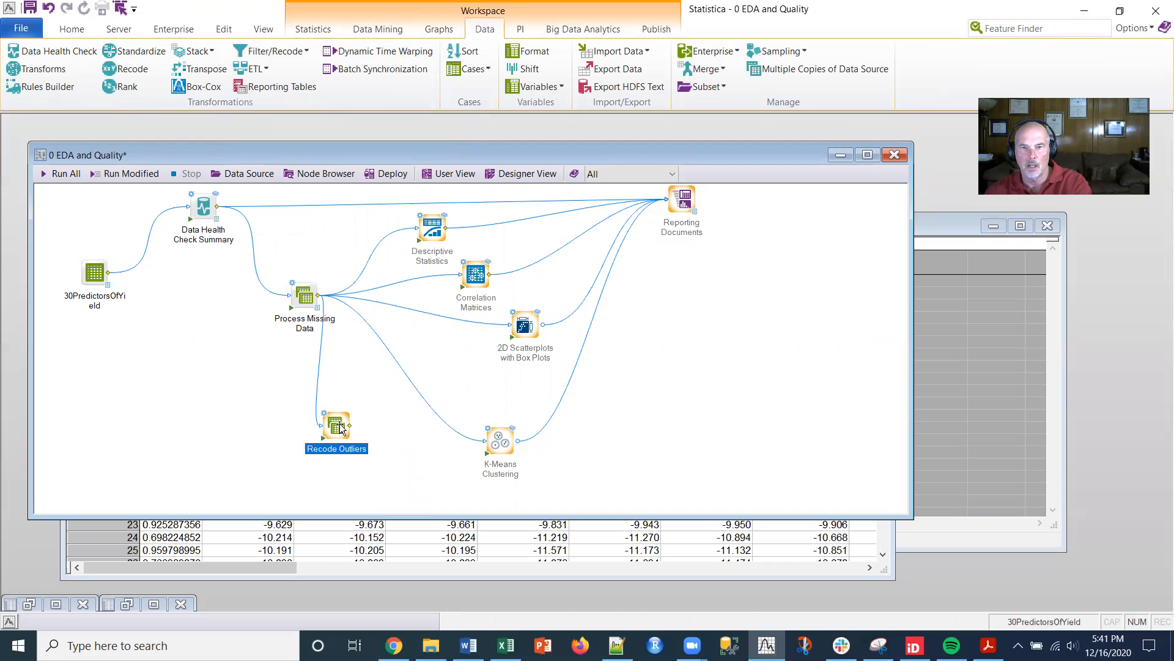
{"action": "key", "text": "Delete"}
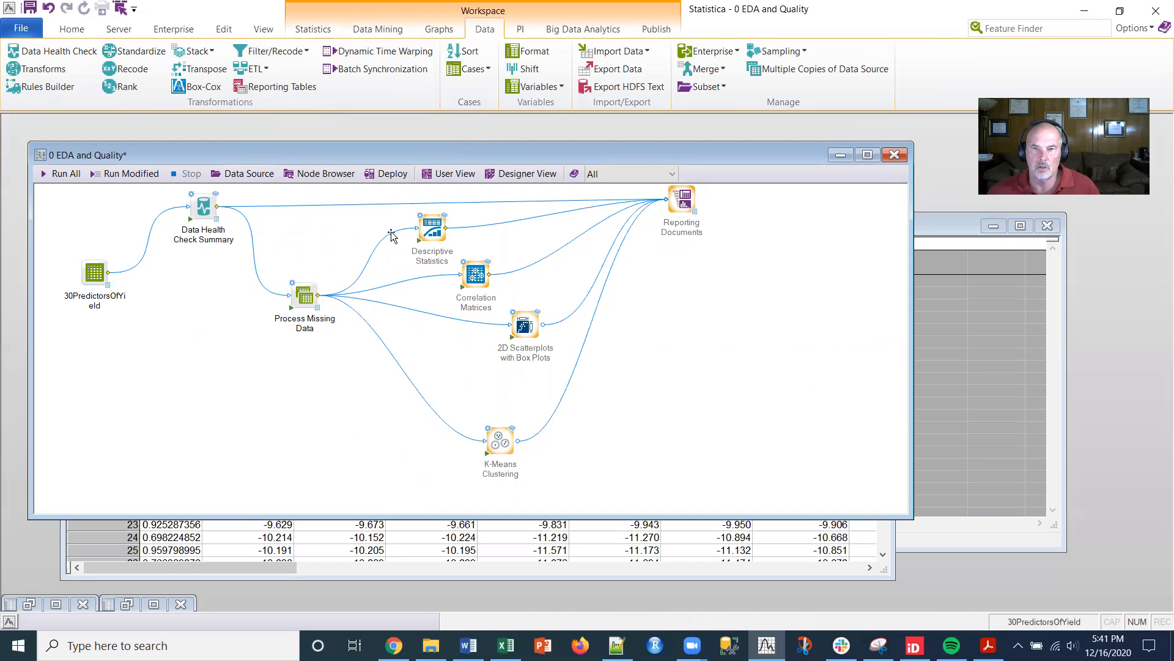
Open the Descriptive Statistics node's parameters and keep variables 1-8 for the analysis.
{"action": "double_click", "coordinate": [432, 231]}
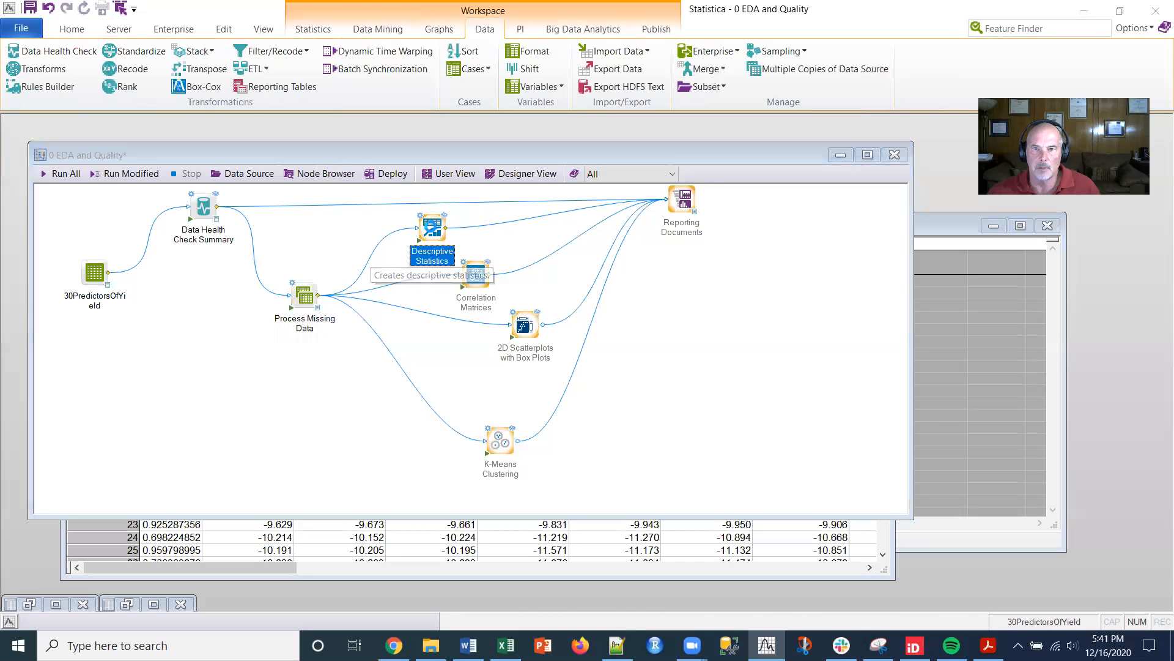
{"action": "left_click", "coordinate": [520, 201]}
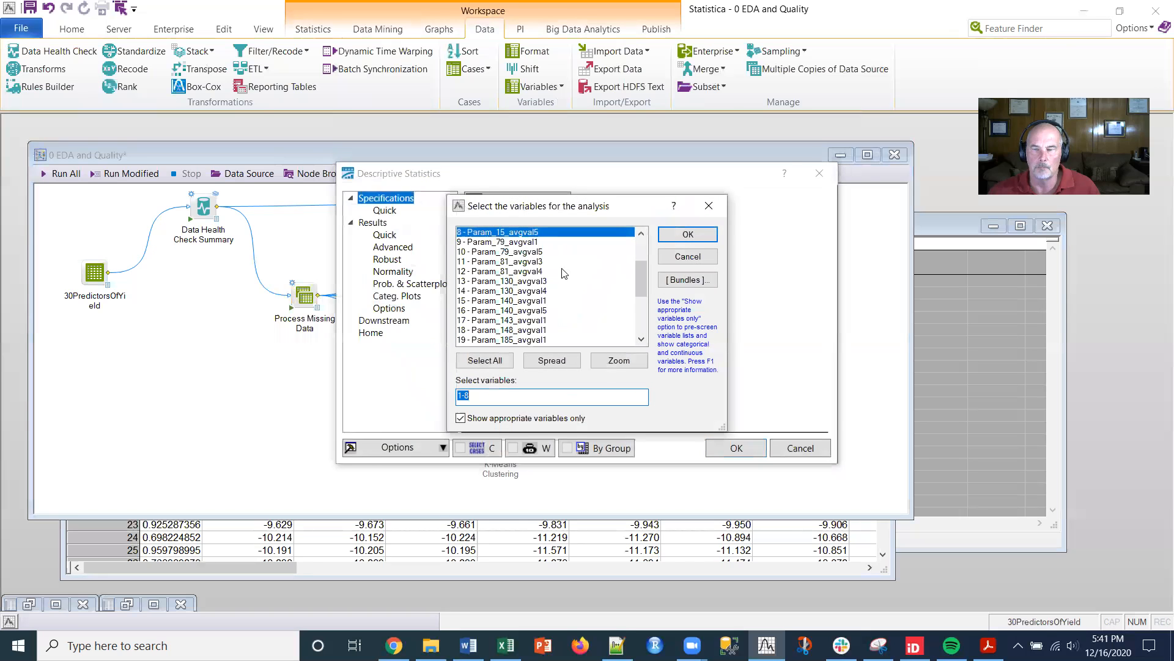
{"action": "scroll", "coordinate": [639, 274], "scroll_direction": "up", "scroll_amount": 3}
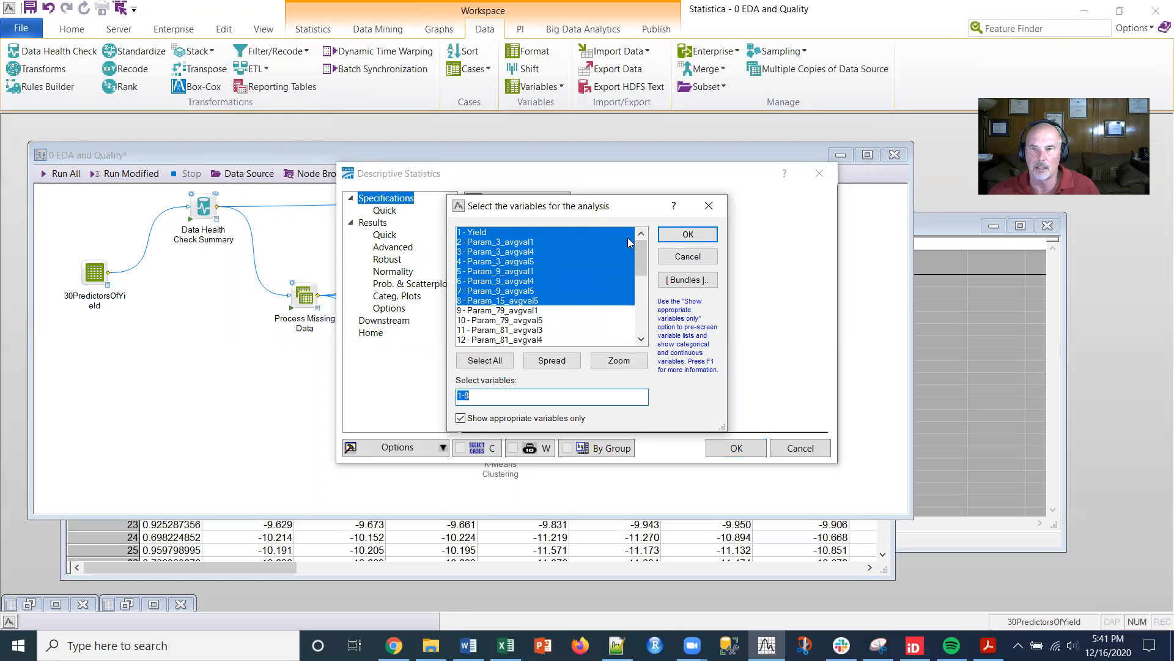
{"action": "left_click", "coordinate": [701, 234]}
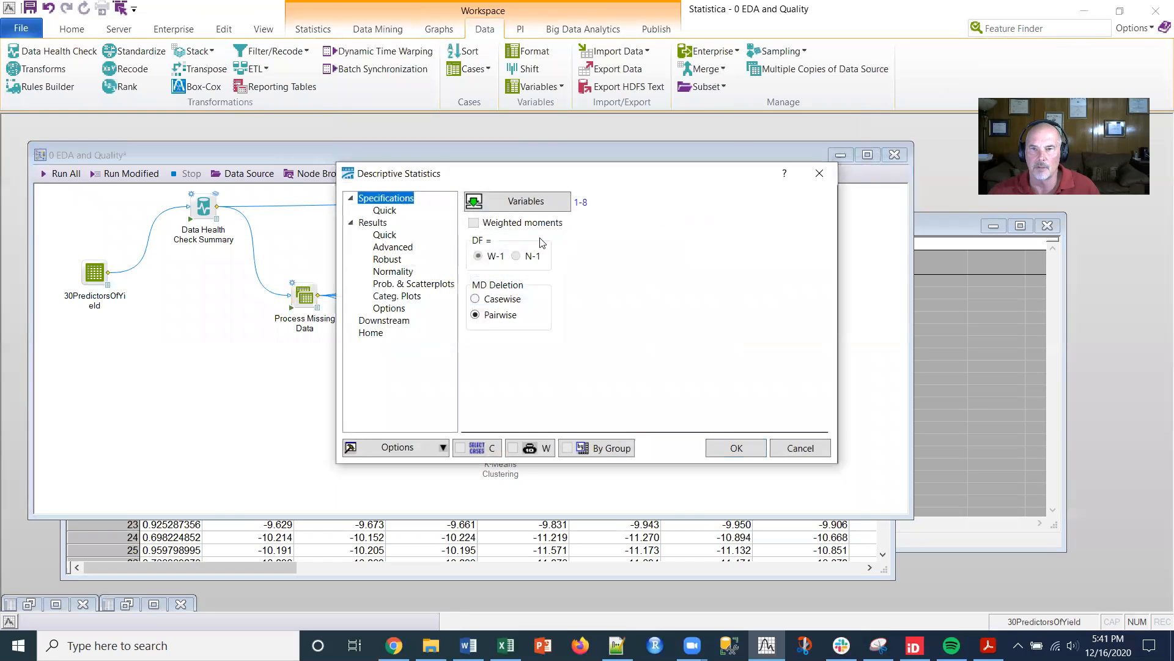
{"action": "left_click", "coordinate": [393, 237]}
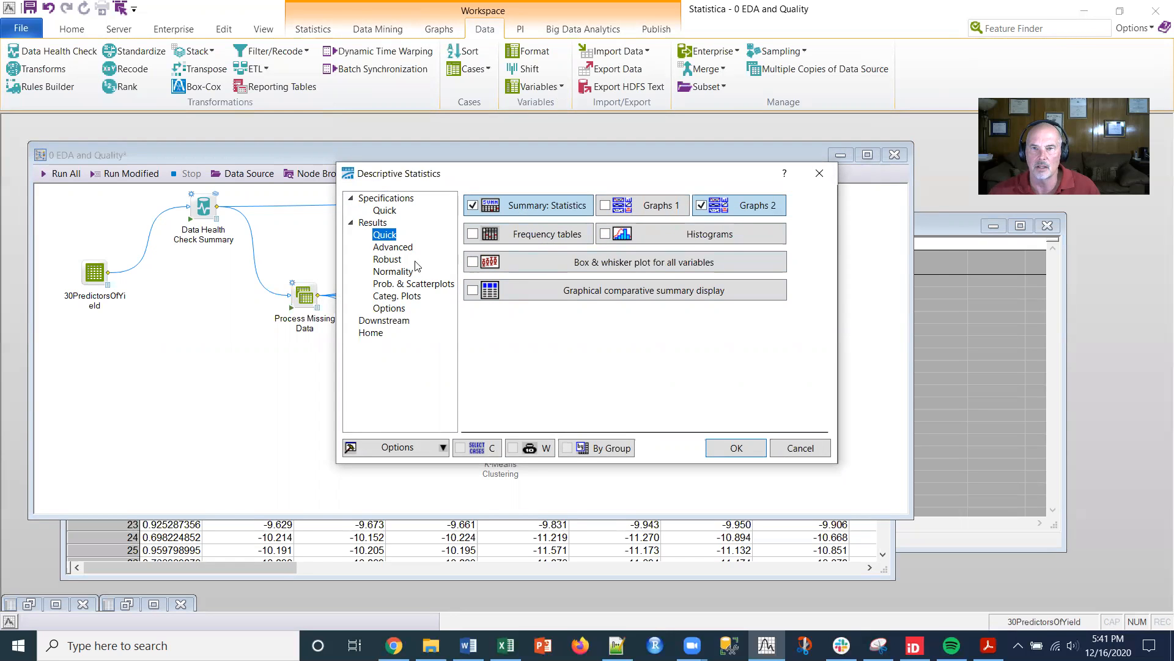
{"action": "left_click", "coordinate": [395, 248]}
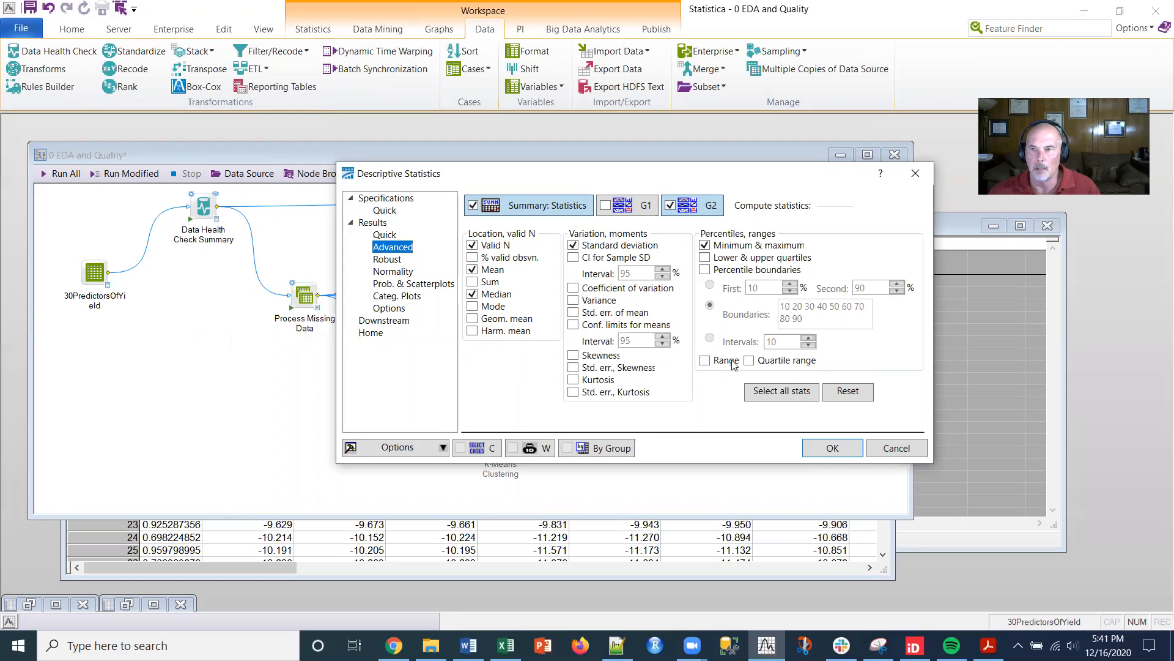
{"action": "left_click", "coordinate": [707, 271]}
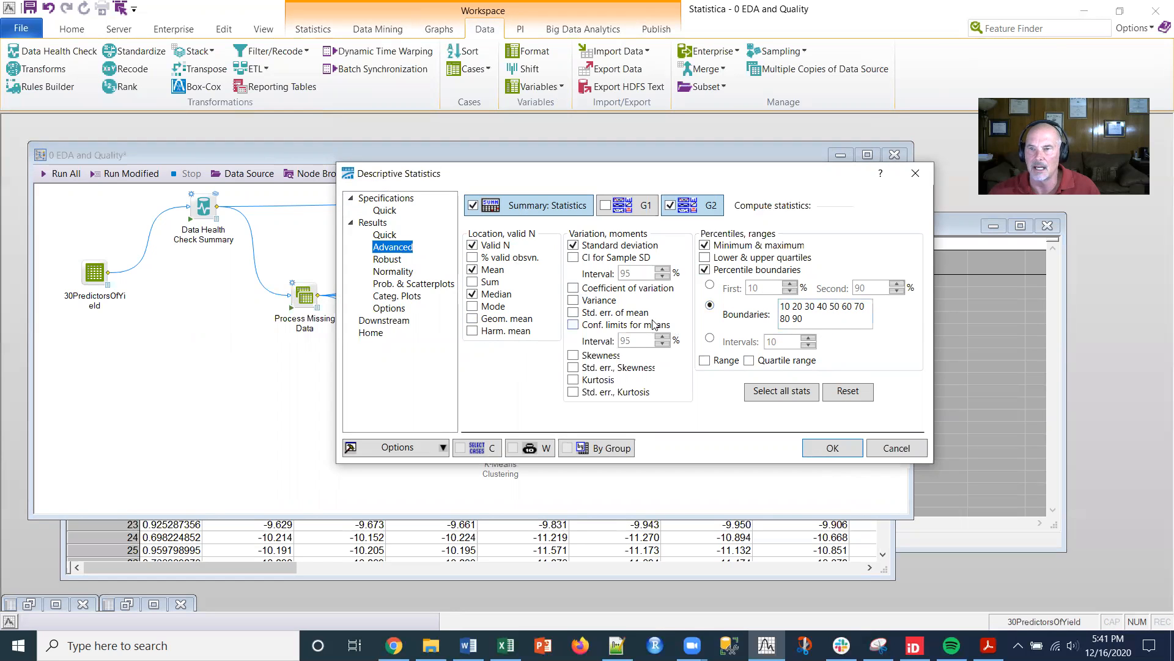
Check the remaining result options unchanged, then accept the settings and run the Descriptive Statistics node, minimizing the Reporting Documents workbook.
{"action": "left_click", "coordinate": [390, 260]}
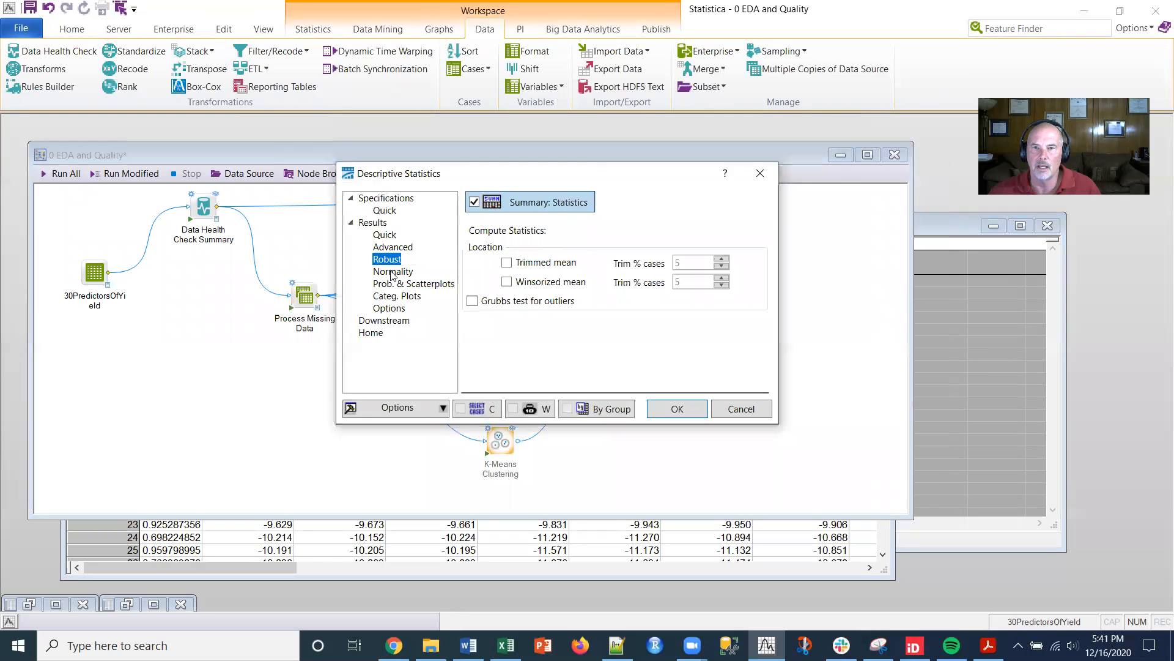
{"action": "left_click", "coordinate": [391, 273]}
{"action": "left_click", "coordinate": [393, 284]}
{"action": "left_click", "coordinate": [393, 298]}
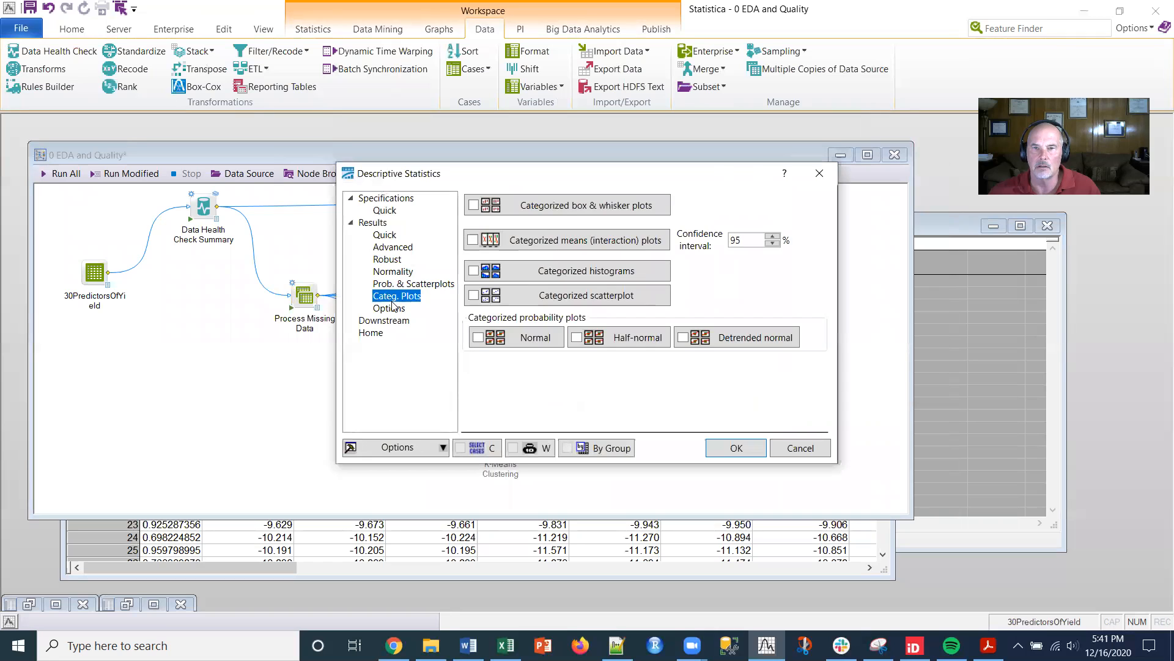
{"action": "left_click", "coordinate": [393, 308]}
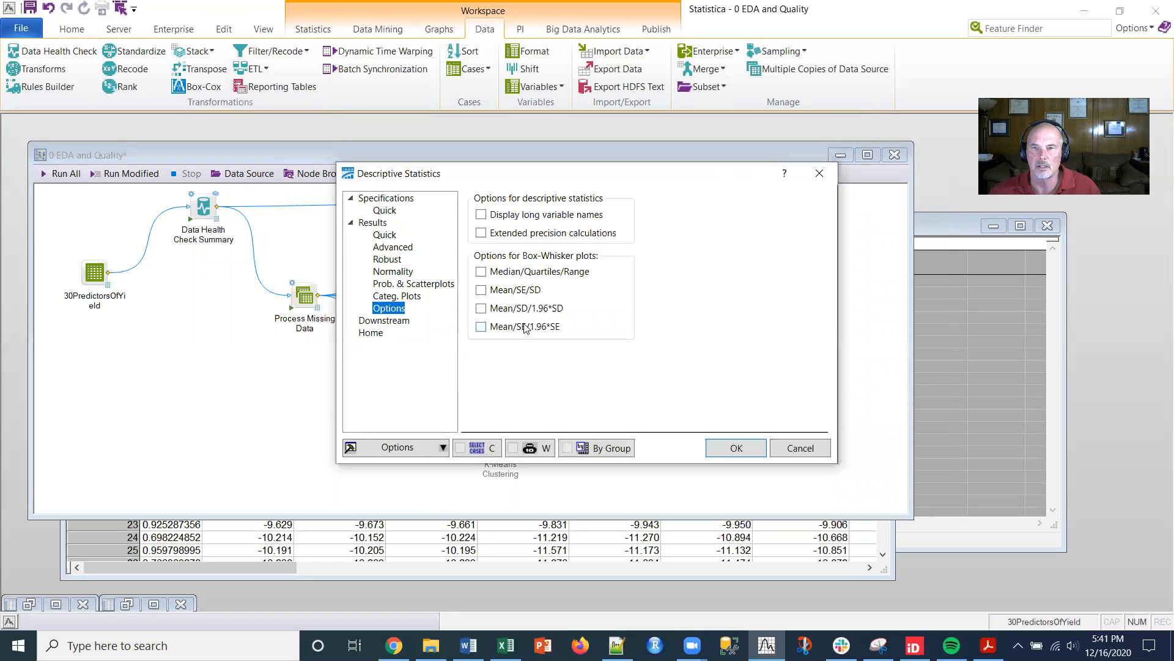
{"action": "left_click", "coordinate": [735, 448]}
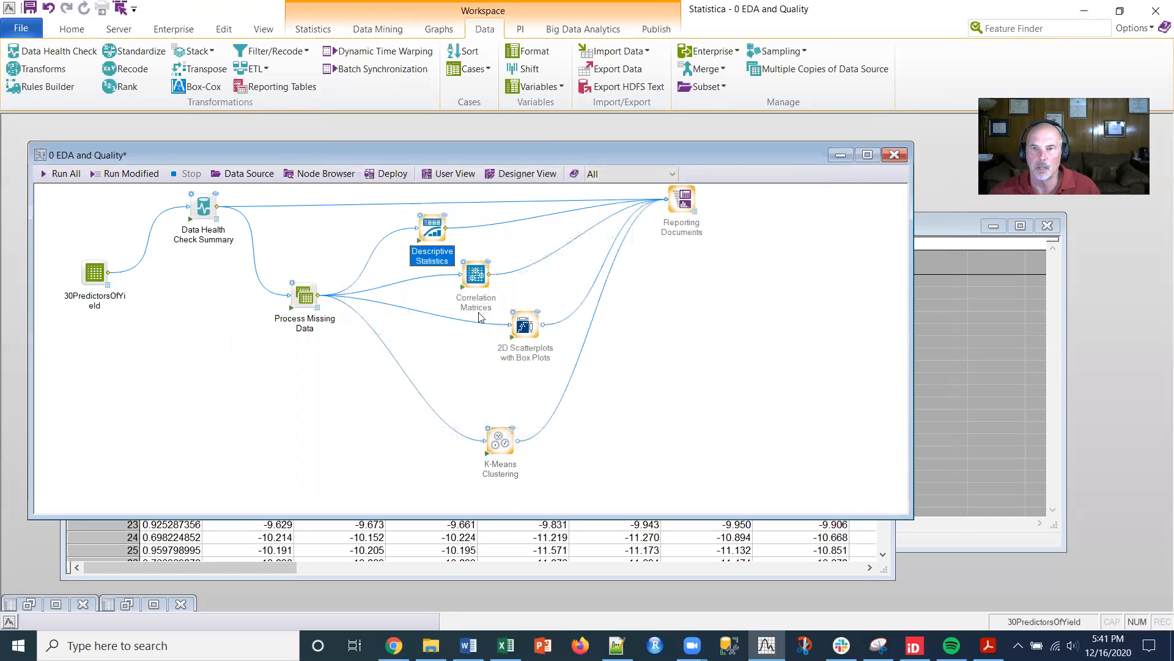
{"action": "double_click", "coordinate": [418, 239]}
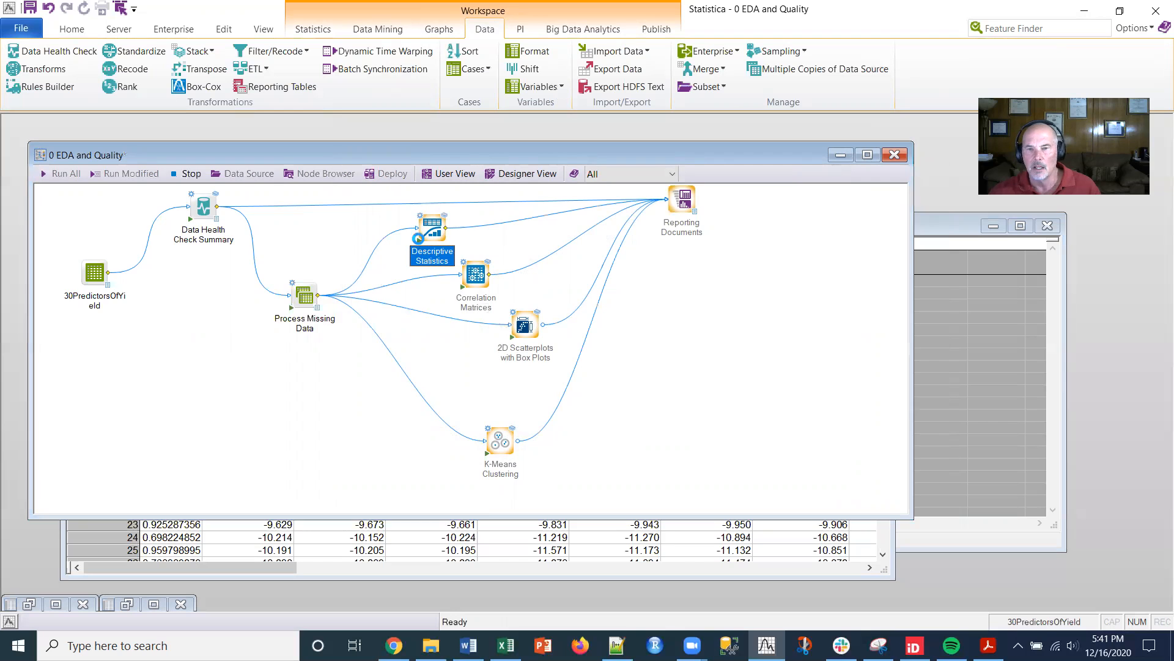
{"action": "left_click", "coordinate": [995, 227]}
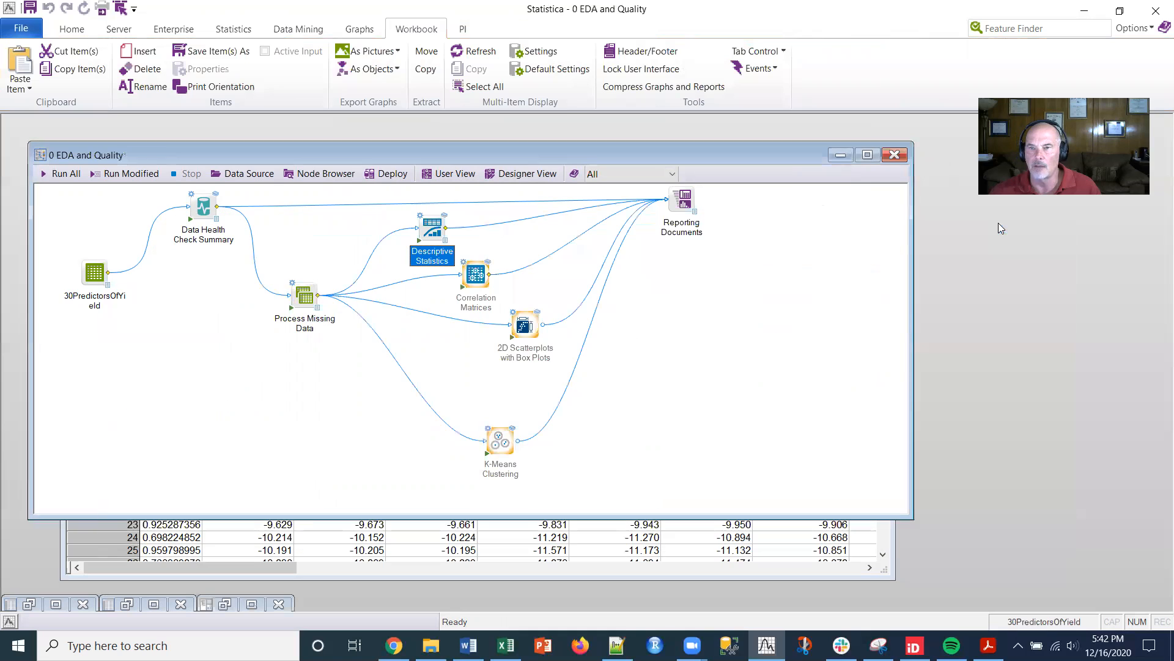
Open the Descriptive Statistics results in the Reporting Documents workbook, enlarge its window, and examine the graphical summaries for Yield and the parameter variables.
{"action": "double_click", "coordinate": [432, 239]}
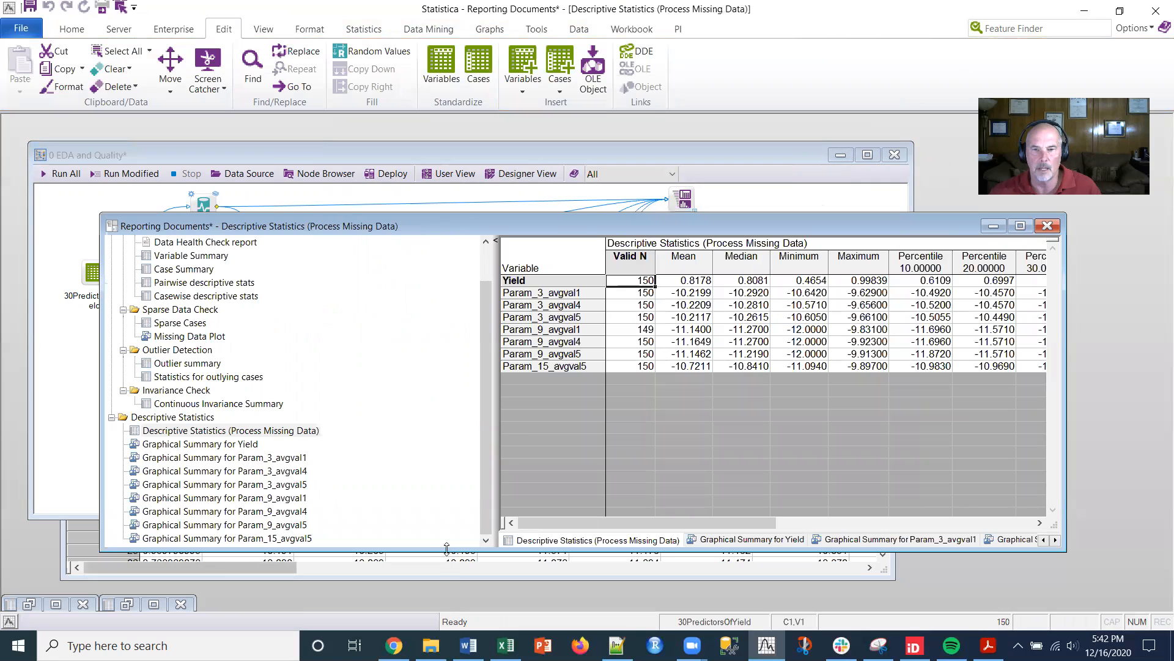
{"action": "left_click_drag", "start_coordinate": [450, 549], "coordinate": [450, 608]}
{"action": "left_click", "coordinate": [214, 485]}
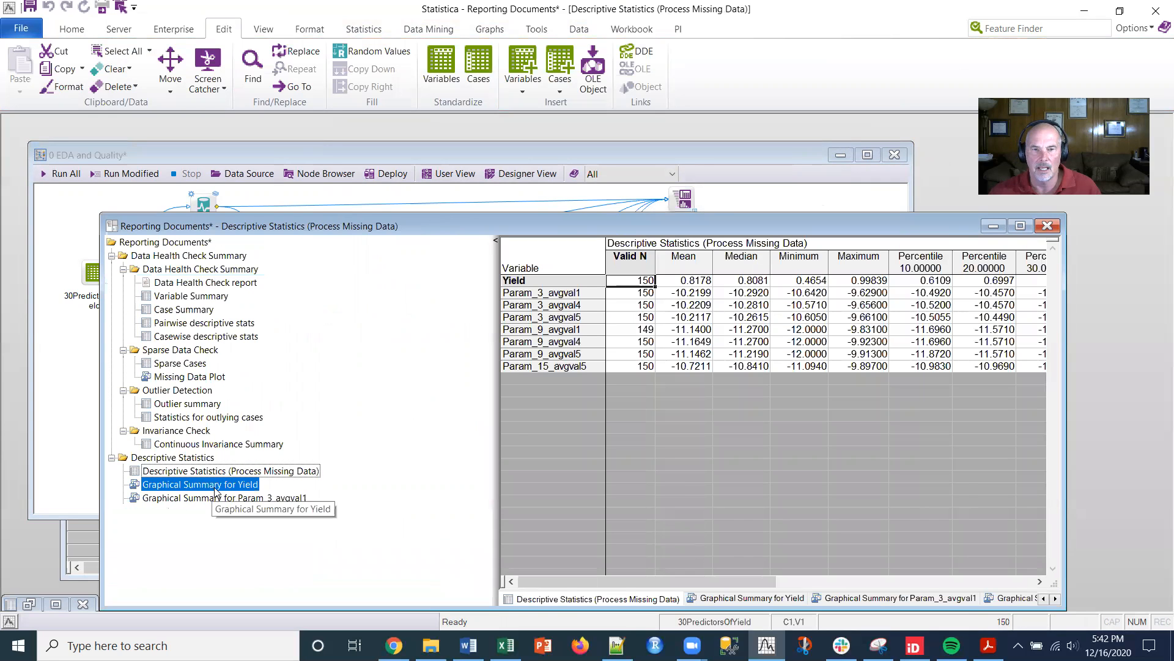
{"action": "key", "text": "Down"}
{"action": "key", "text": "Down"}
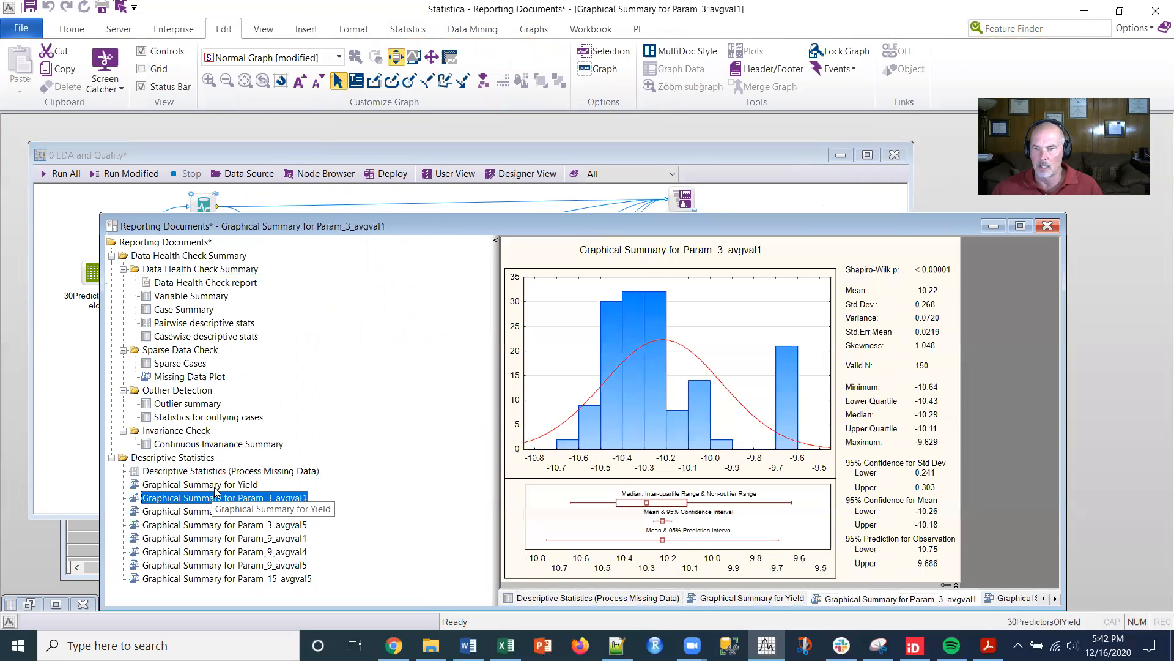
{"action": "key", "text": "Down"}
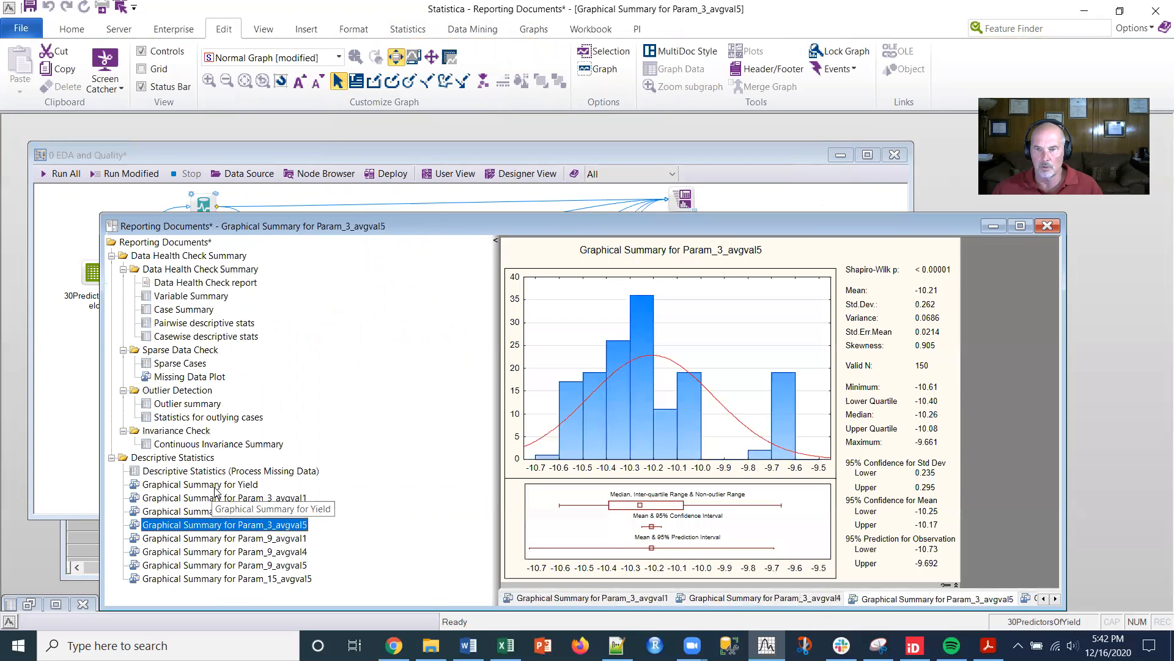
{"action": "key", "text": "Down"}
{"action": "key", "text": "Down"}
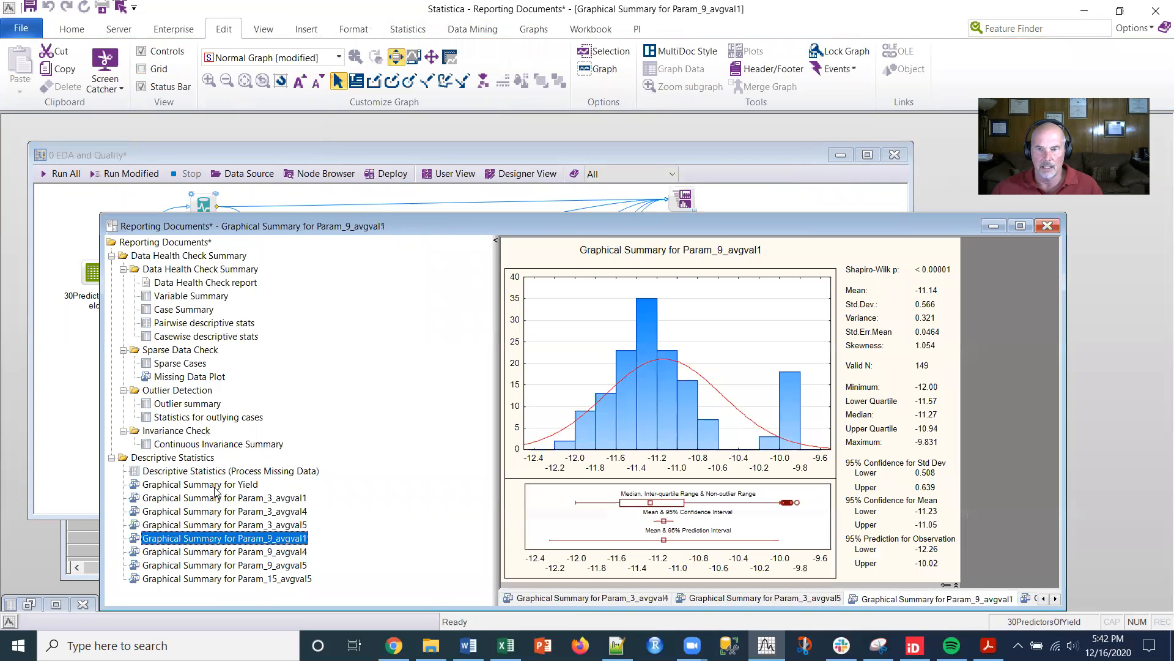
{"action": "key", "text": "Down"}
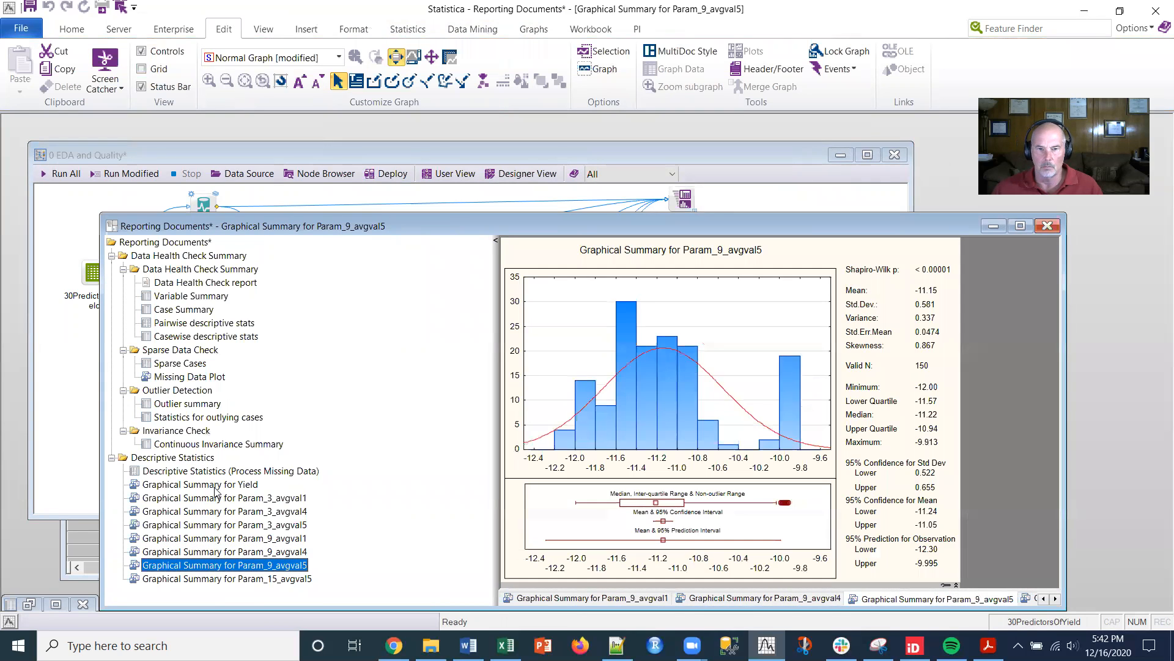
{"action": "key", "text": "Down"}
{"action": "key", "text": "Up"}
{"action": "key", "text": "Up"}
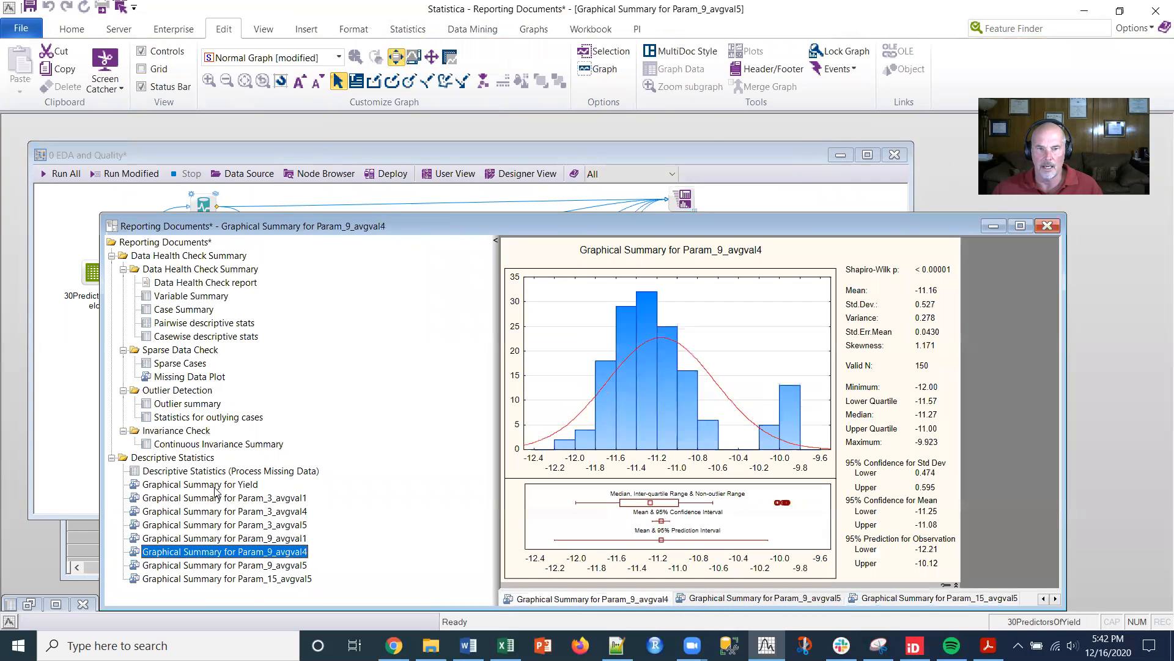
Return to the workspace and inspect the Descriptive Statistics node's output data across the percentile columns in an enlarged sheet, minimizing it when done.
{"action": "left_click", "coordinate": [520, 148]}
{"action": "left_click", "coordinate": [444, 242]}
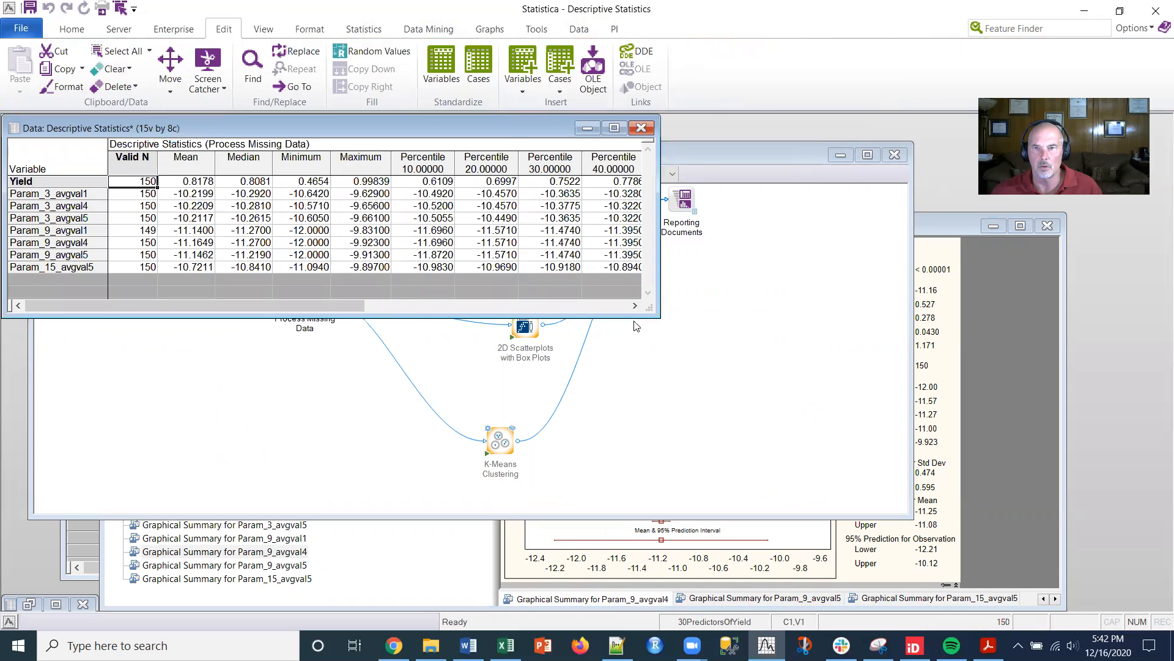
{"action": "left_click_drag", "start_coordinate": [652, 314], "coordinate": [951, 482]}
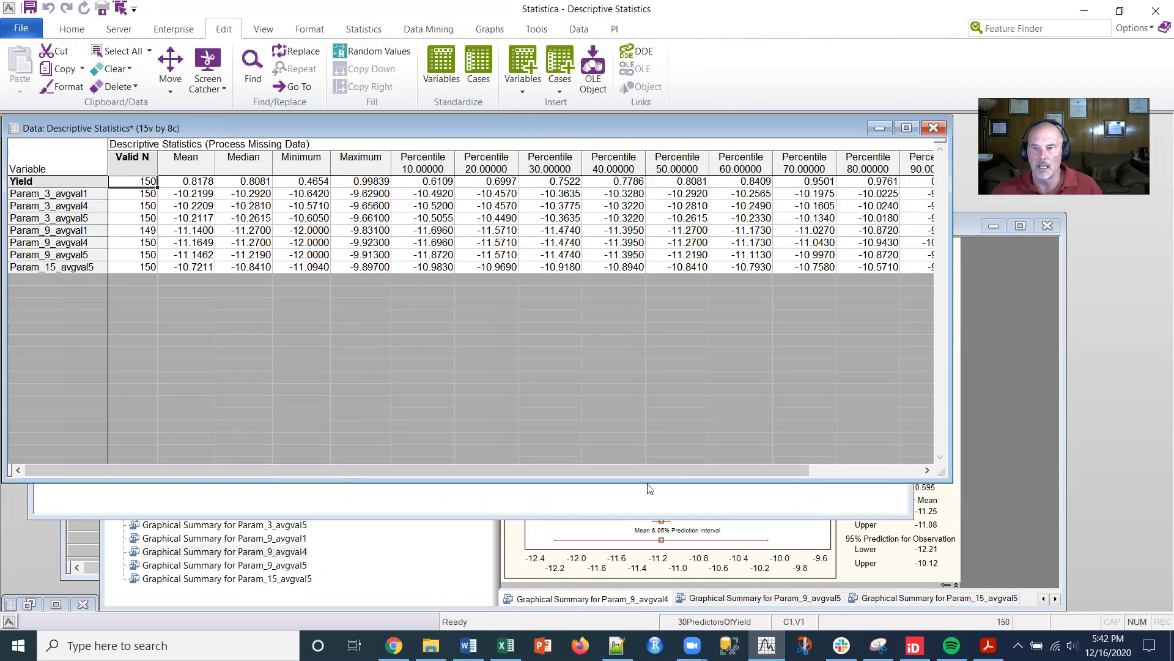
{"action": "mouse_move", "coordinate": [704, 464]}
{"action": "left_mouse_down"}
{"action": "mouse_move", "coordinate": [723, 463]}
{"action": "mouse_move", "coordinate": [713, 463]}
{"action": "left_mouse_up"}
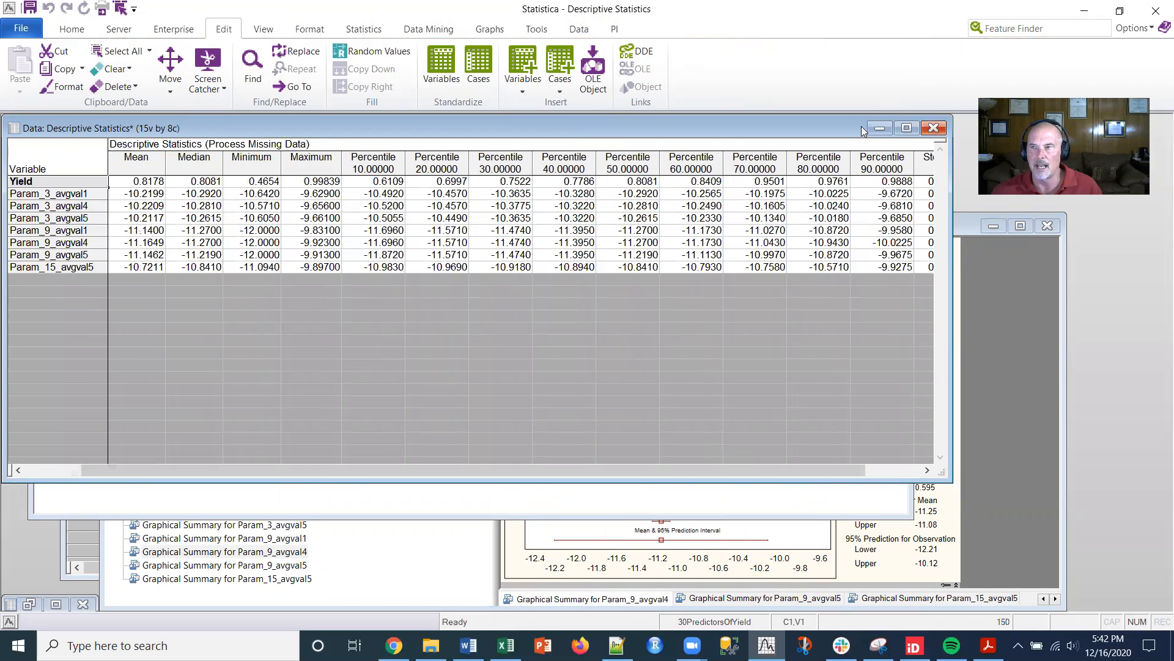
{"action": "left_click", "coordinate": [880, 127]}
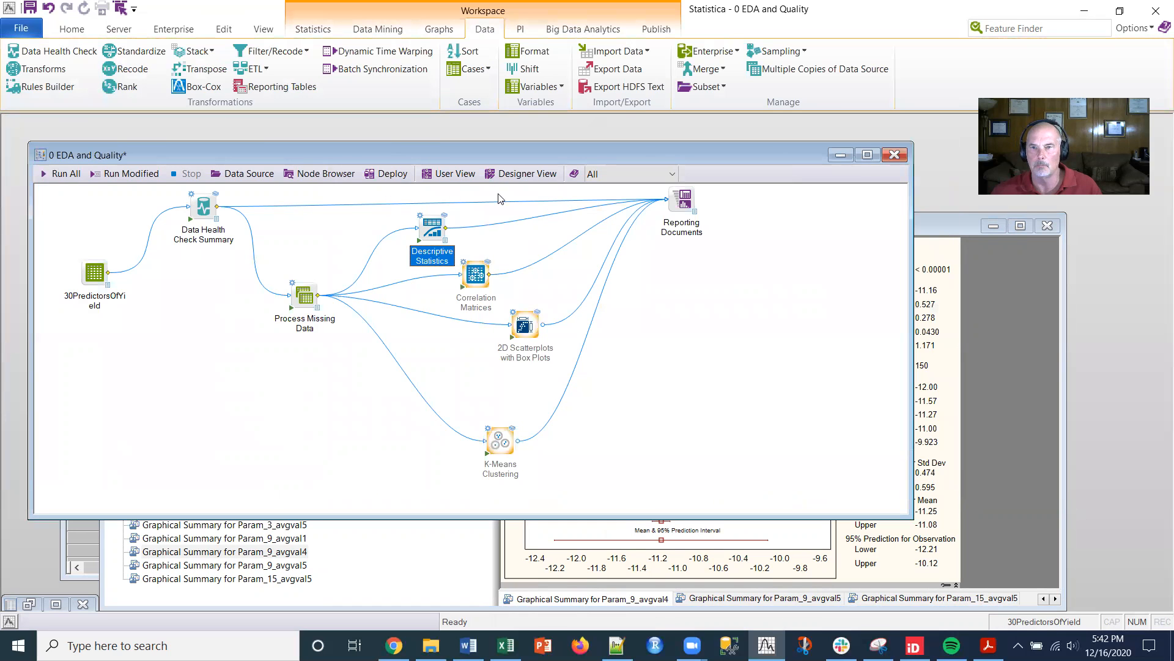
Keep variables 1-5, Yield through Param_9_avgval1, as the one variable list of the Correlation Matrices node, then accept its settings and run it.
{"action": "double_click", "coordinate": [475, 275]}
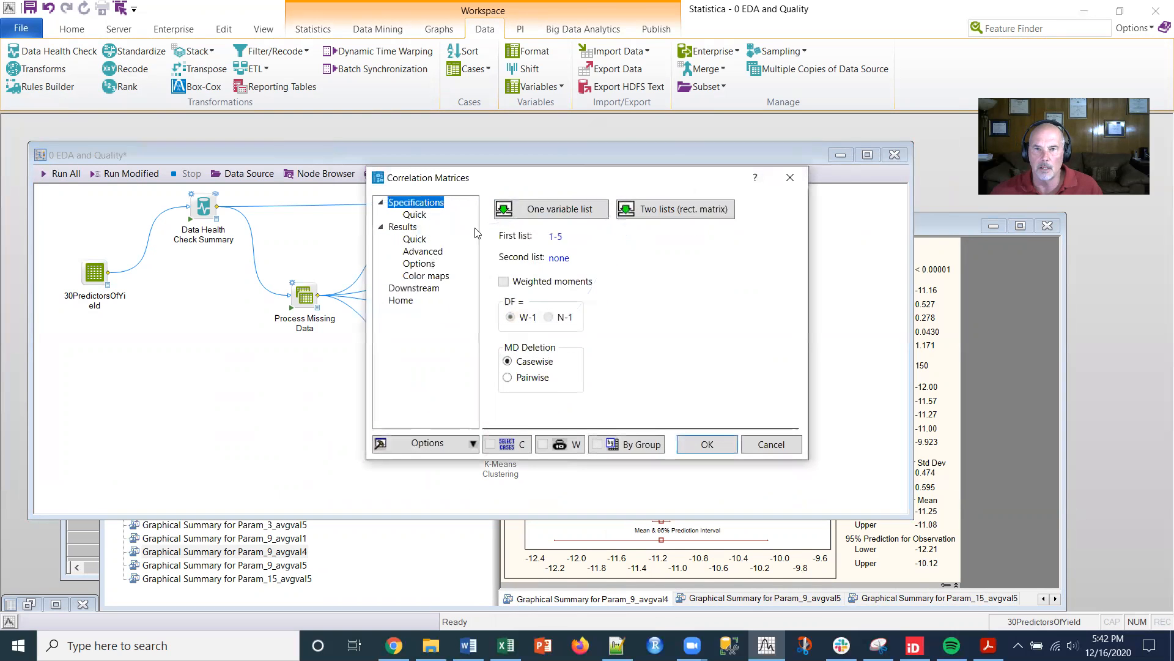
{"action": "left_click", "coordinate": [552, 211]}
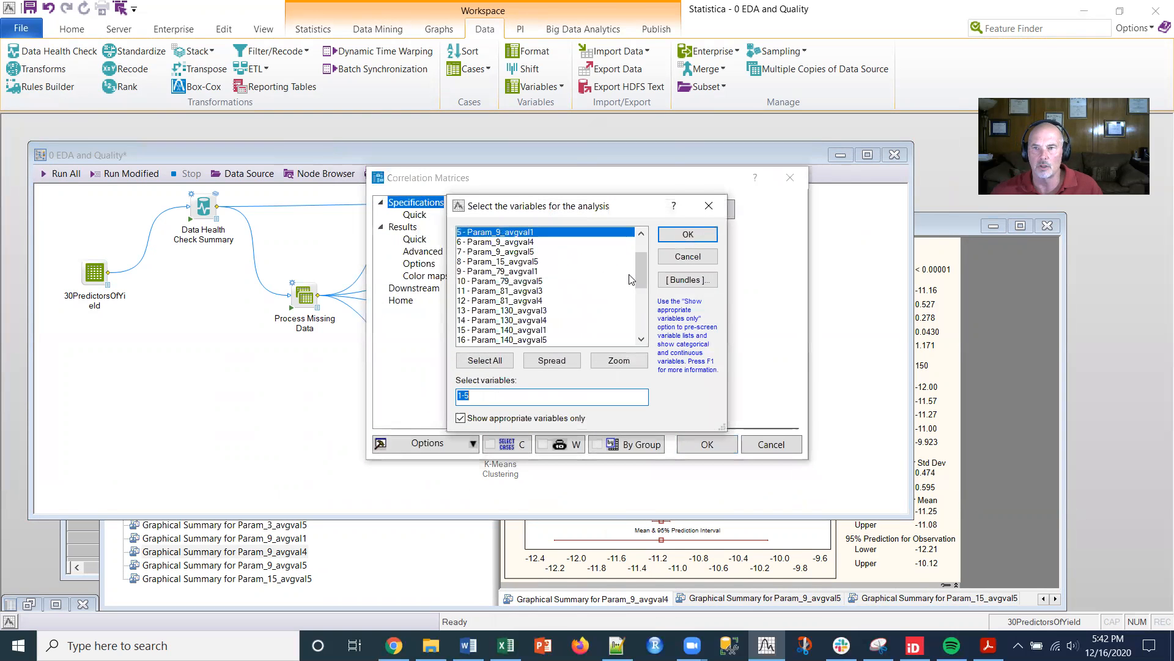
{"action": "scroll", "coordinate": [631, 279], "scroll_direction": "up", "scroll_amount": 2}
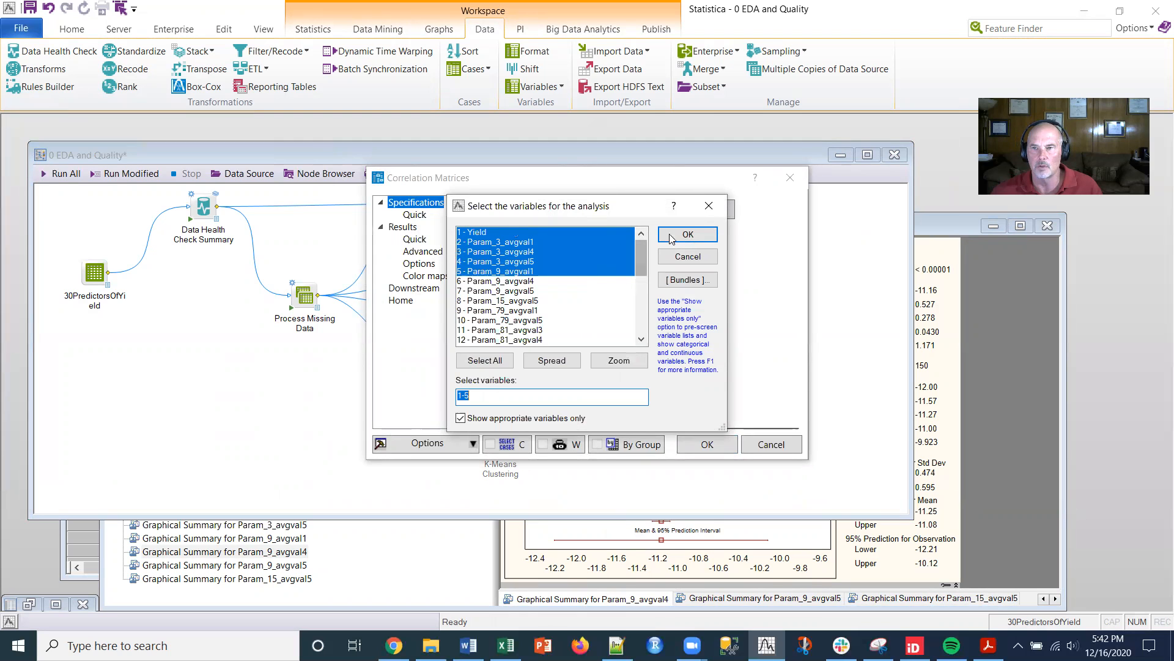
{"action": "left_click", "coordinate": [671, 236]}
{"action": "left_click", "coordinate": [711, 449]}
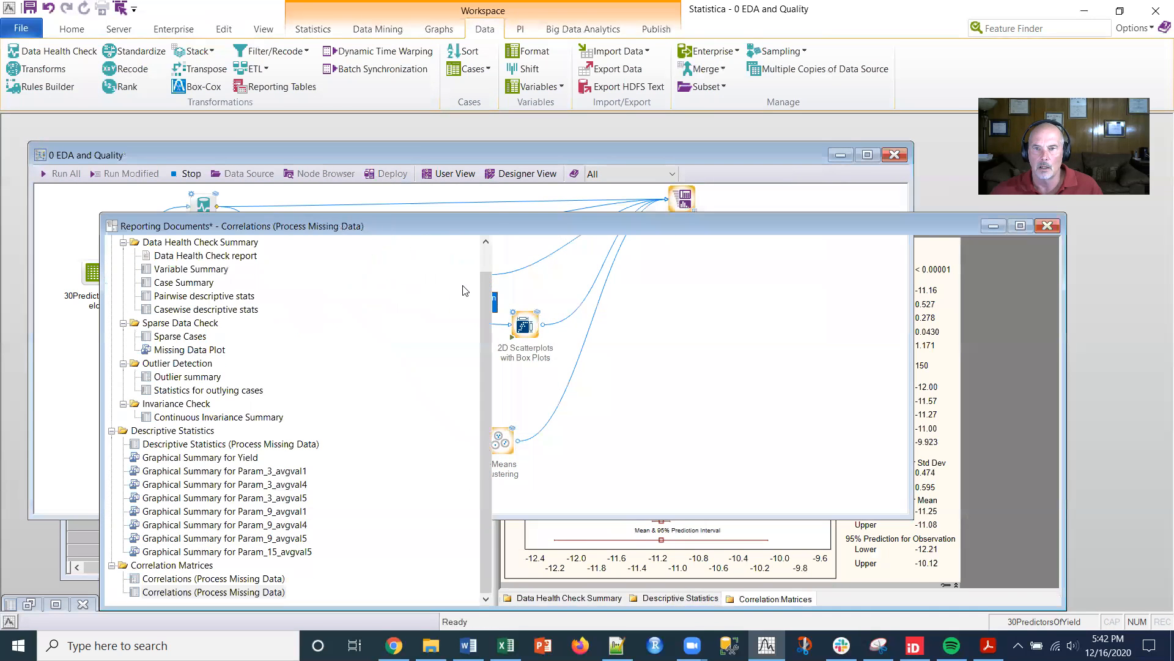
Examine the correlation table and the color map of correlations under Correlation Matrices in the Reporting Documents workbook.
{"action": "left_click", "coordinate": [195, 585]}
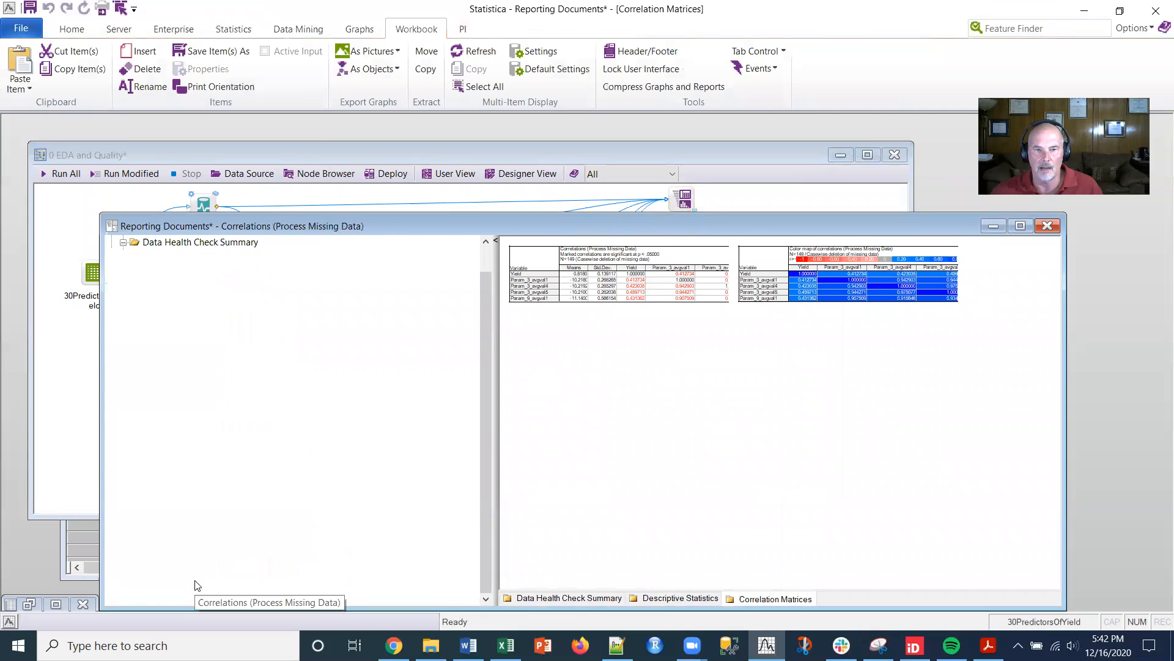
{"action": "mouse_move", "coordinate": [717, 583]}
{"action": "left_mouse_down"}
{"action": "mouse_move", "coordinate": [871, 578]}
{"action": "mouse_move", "coordinate": [730, 580]}
{"action": "left_mouse_up"}
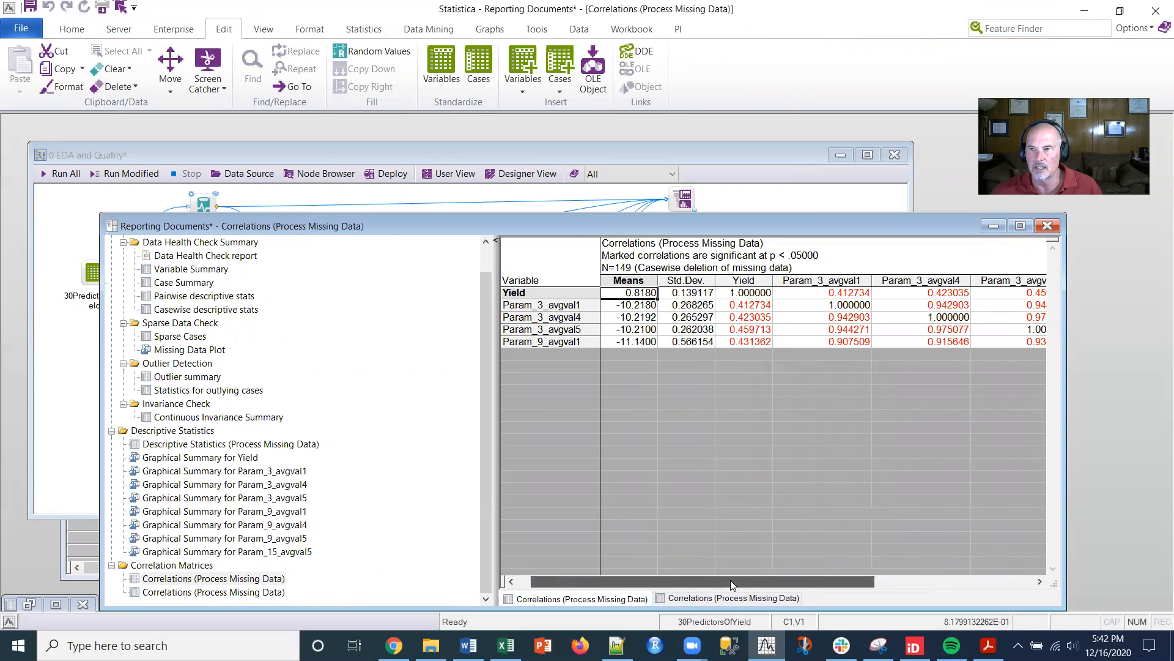
{"action": "left_click", "coordinate": [240, 592]}
{"action": "mouse_move", "coordinate": [597, 583]}
{"action": "left_mouse_down"}
{"action": "mouse_move", "coordinate": [756, 591]}
{"action": "mouse_move", "coordinate": [608, 583]}
{"action": "left_mouse_up"}
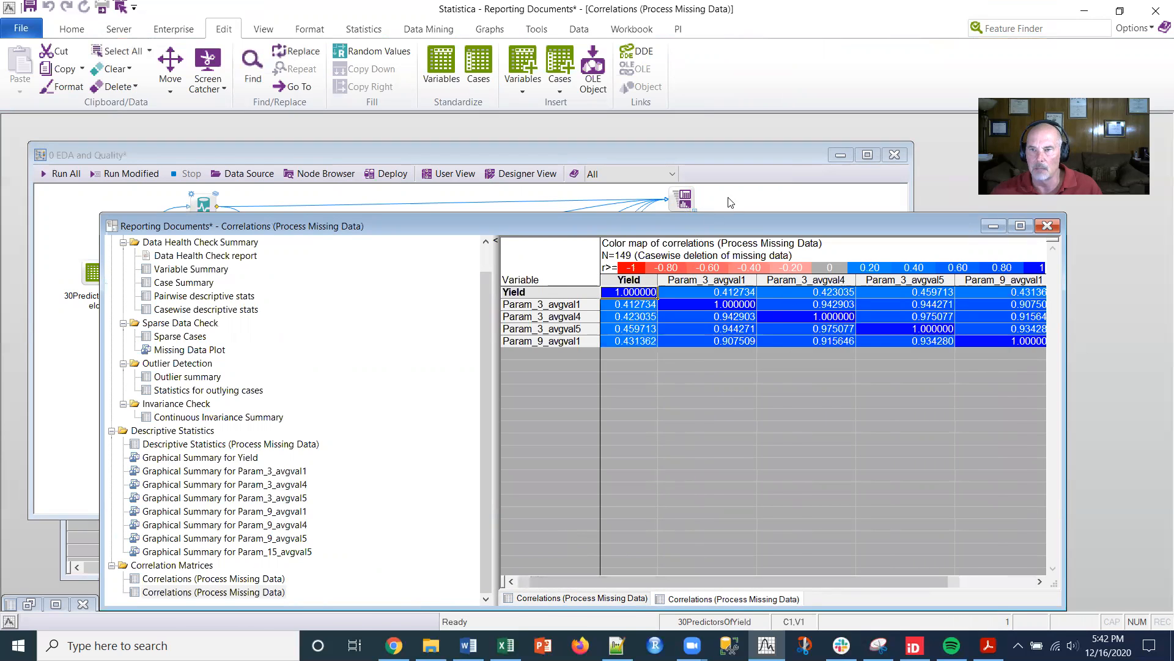
Run the workspace's 2D Scatterplots with Box Plots node with Yield as X and Param_3_avgval1 as Y, then minimize the resulting workbook.
{"action": "left_click", "coordinate": [744, 197]}
{"action": "double_click", "coordinate": [523, 329]}
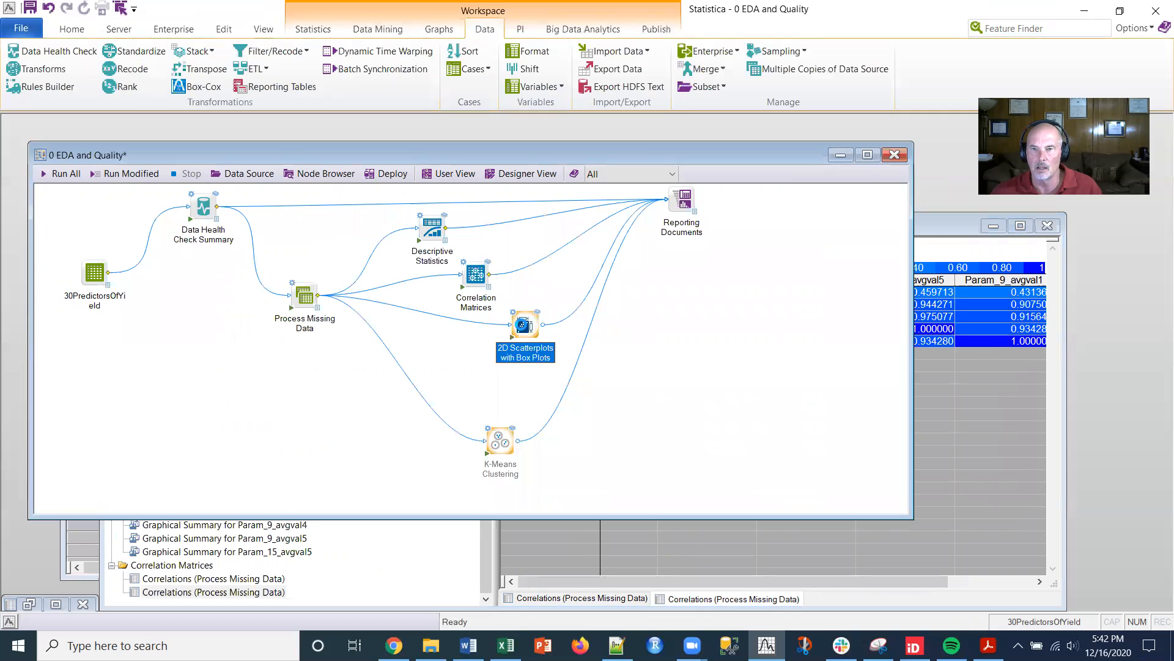
{"action": "left_click", "coordinate": [532, 174]}
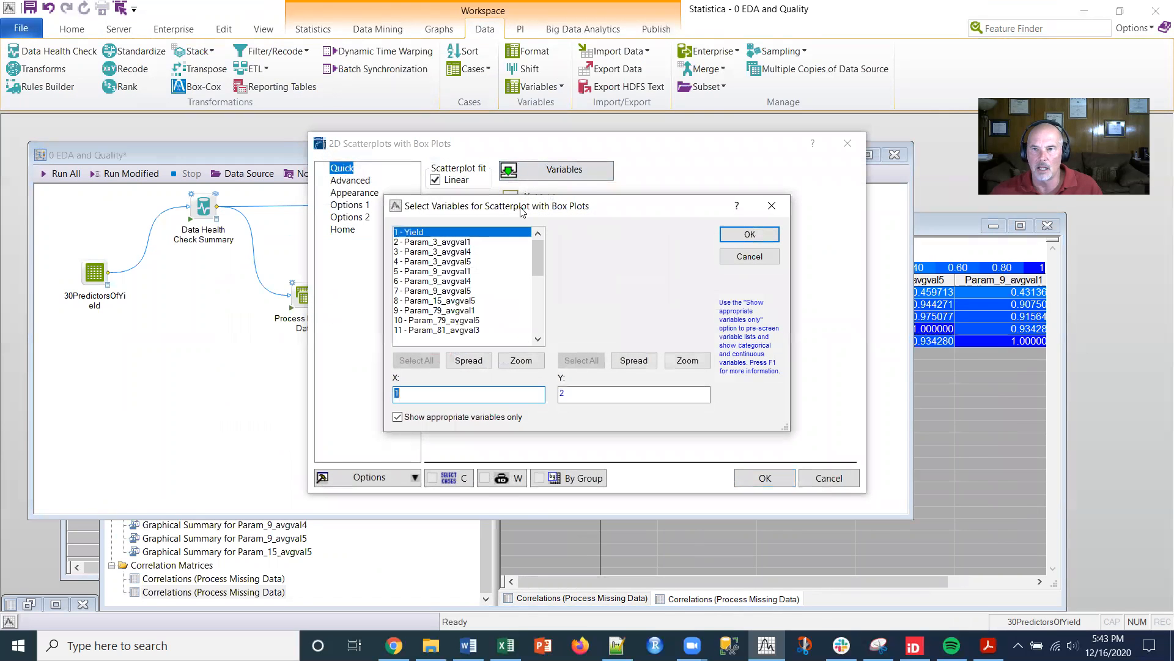
{"action": "left_click", "coordinate": [749, 235]}
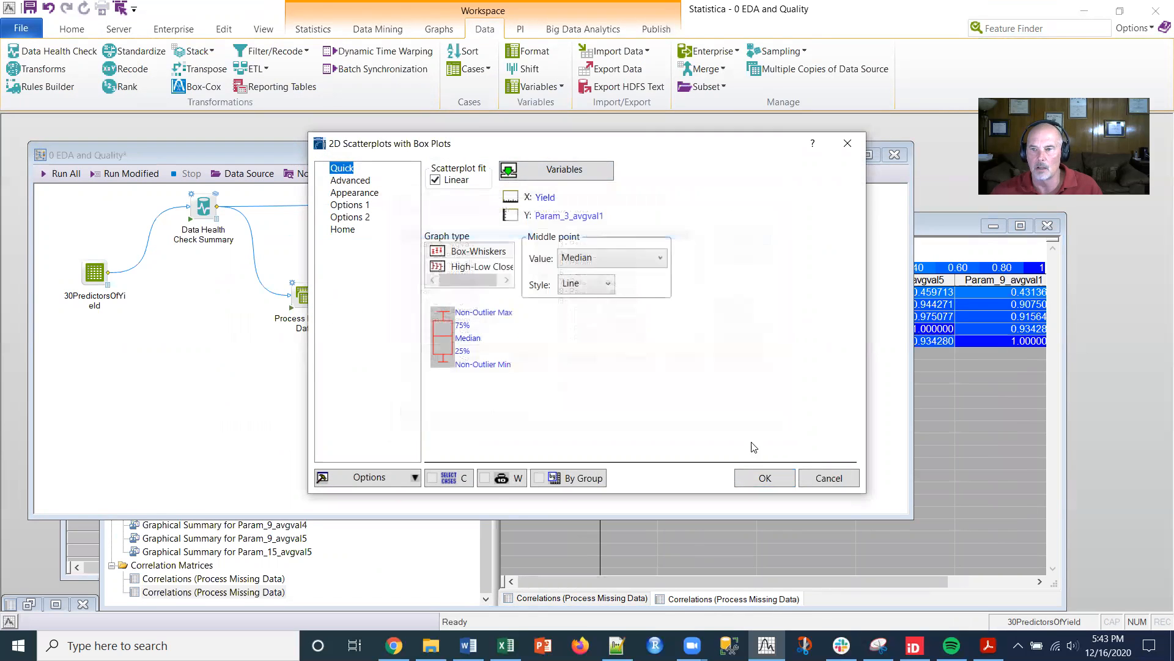
{"action": "left_click", "coordinate": [763, 478]}
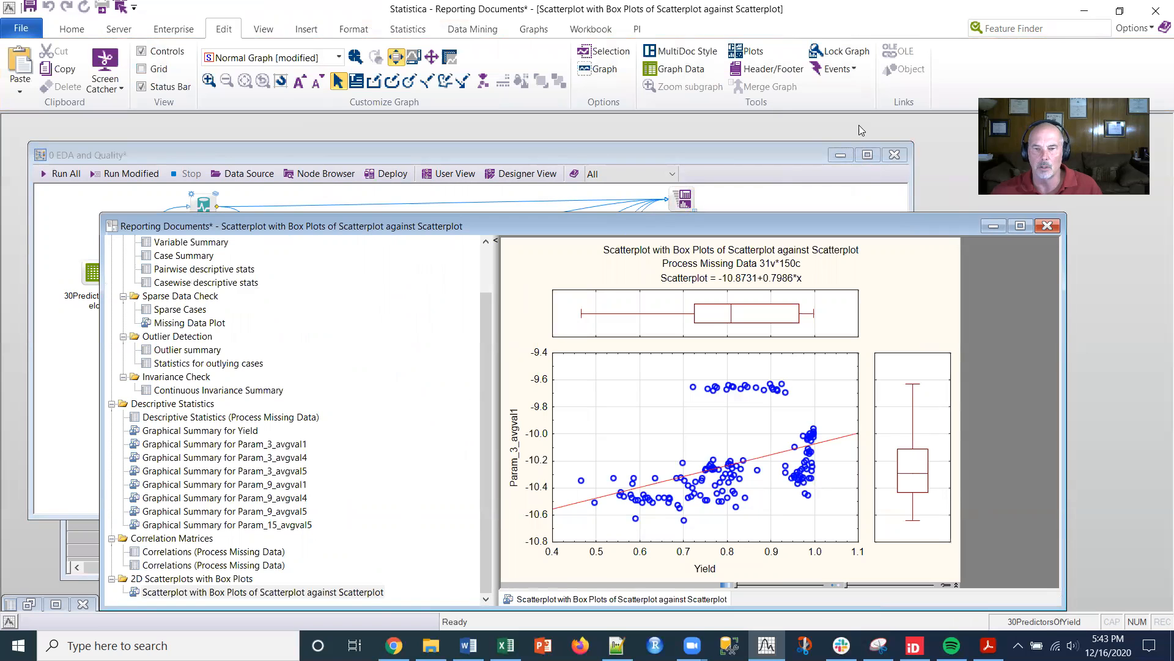
{"action": "left_click", "coordinate": [994, 228]}
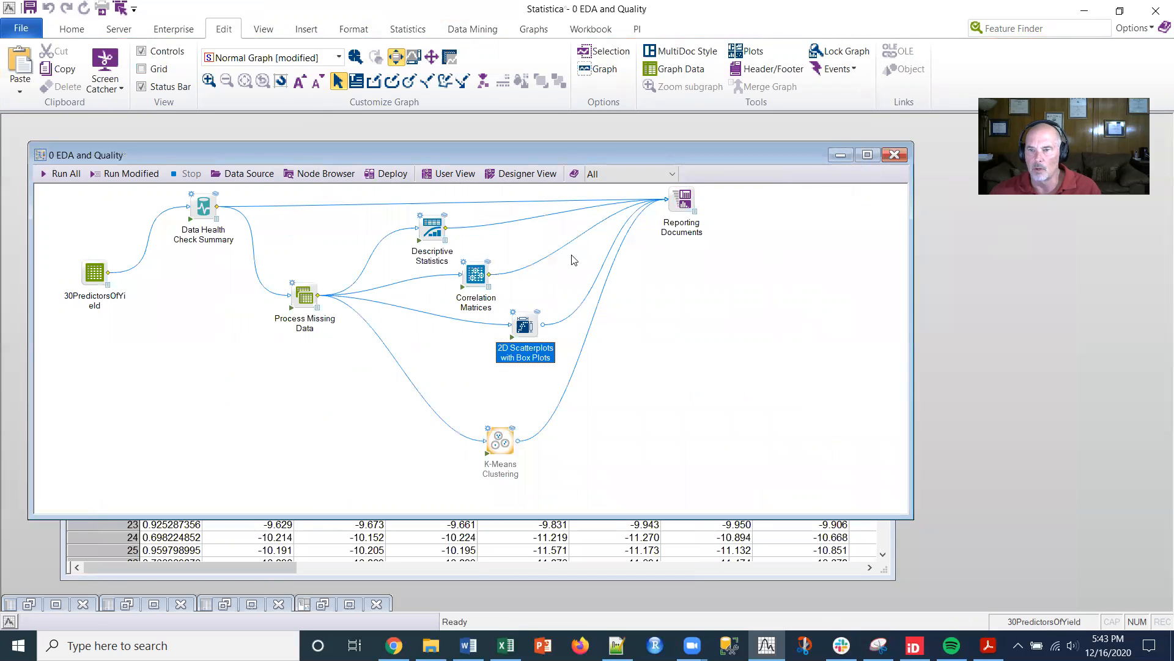
Keep variables 2-22 selected for the K-Means Clustering node, then accept its settings and run it.
{"action": "double_click", "coordinate": [493, 438]}
{"action": "left_click", "coordinate": [511, 207]}
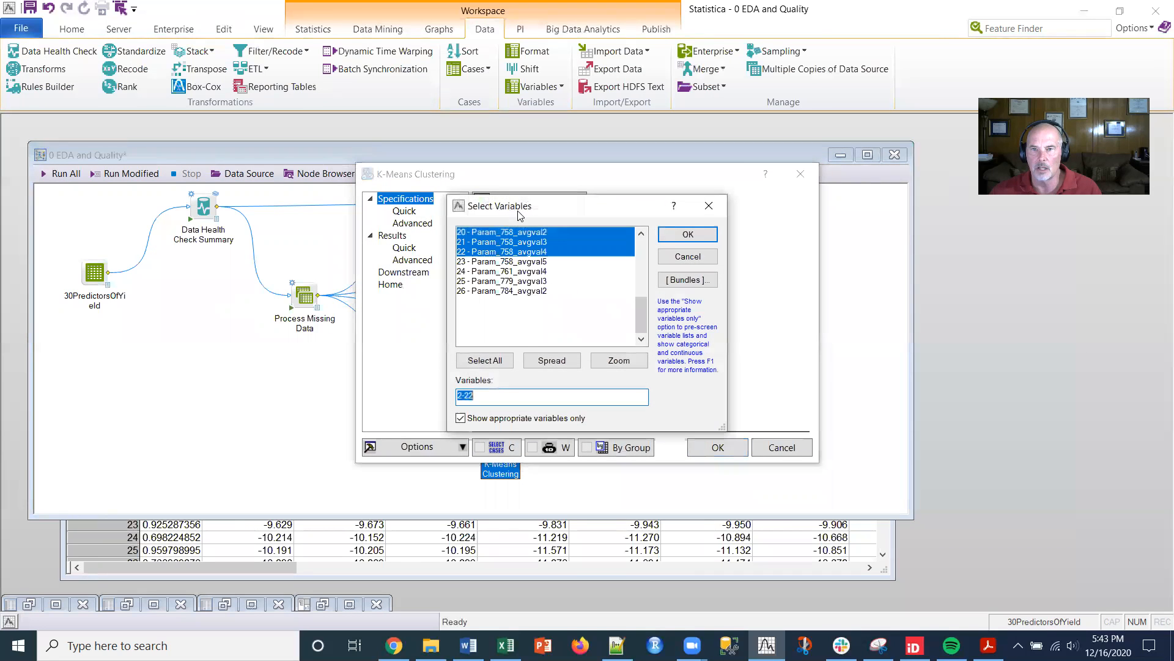
{"action": "left_click", "coordinate": [697, 234]}
{"action": "left_click", "coordinate": [718, 447]}
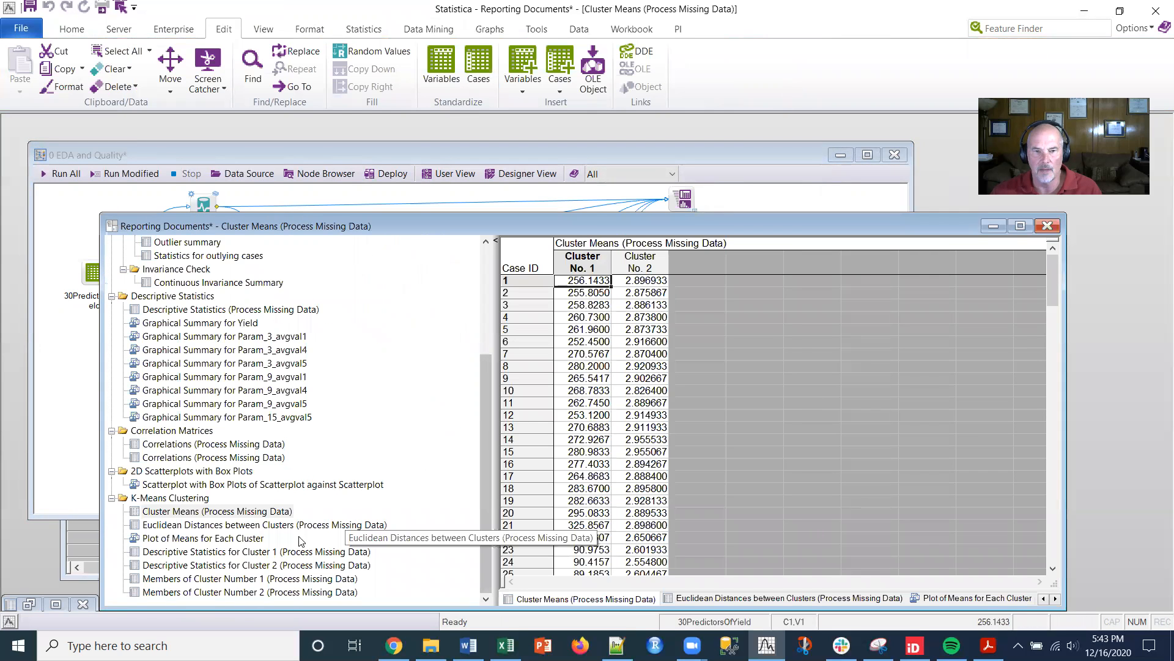
Examine the K-Means cluster means, Euclidean distances, plot of means and descriptive statistics for clusters 1 and 2, then minimize the workbook.
{"action": "left_click", "coordinate": [227, 512]}
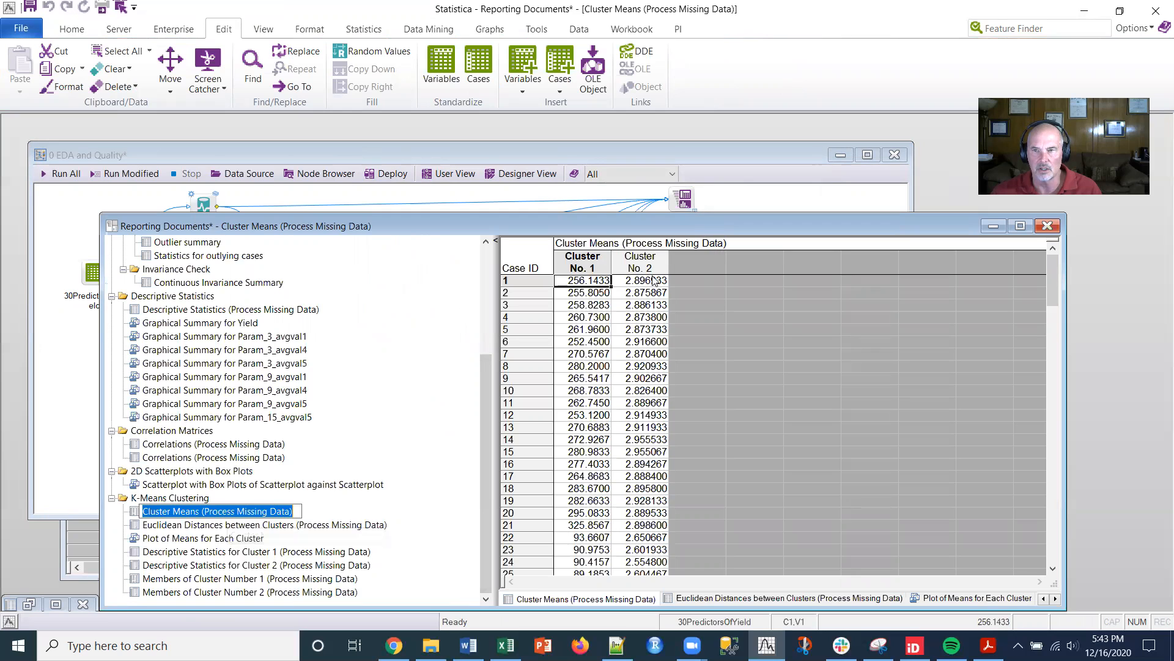
{"action": "scroll", "coordinate": [303, 467], "scroll_direction": "up", "scroll_amount": 2}
{"action": "scroll", "coordinate": [188, 541], "scroll_direction": "down", "scroll_amount": 2}
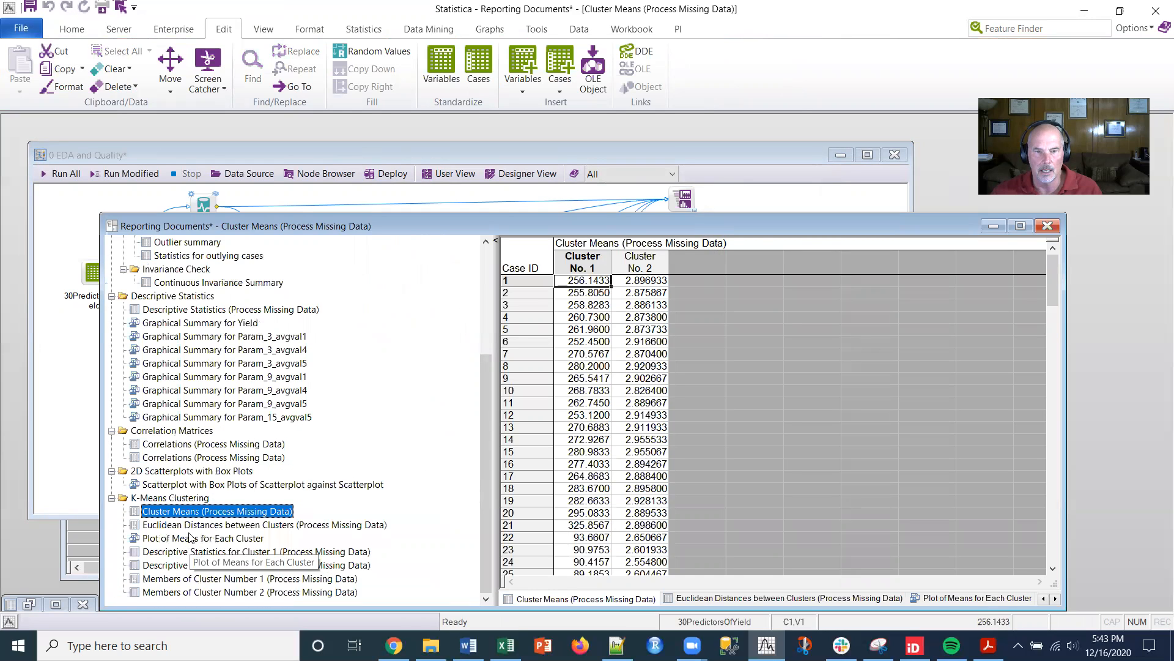
{"action": "left_click", "coordinate": [197, 525]}
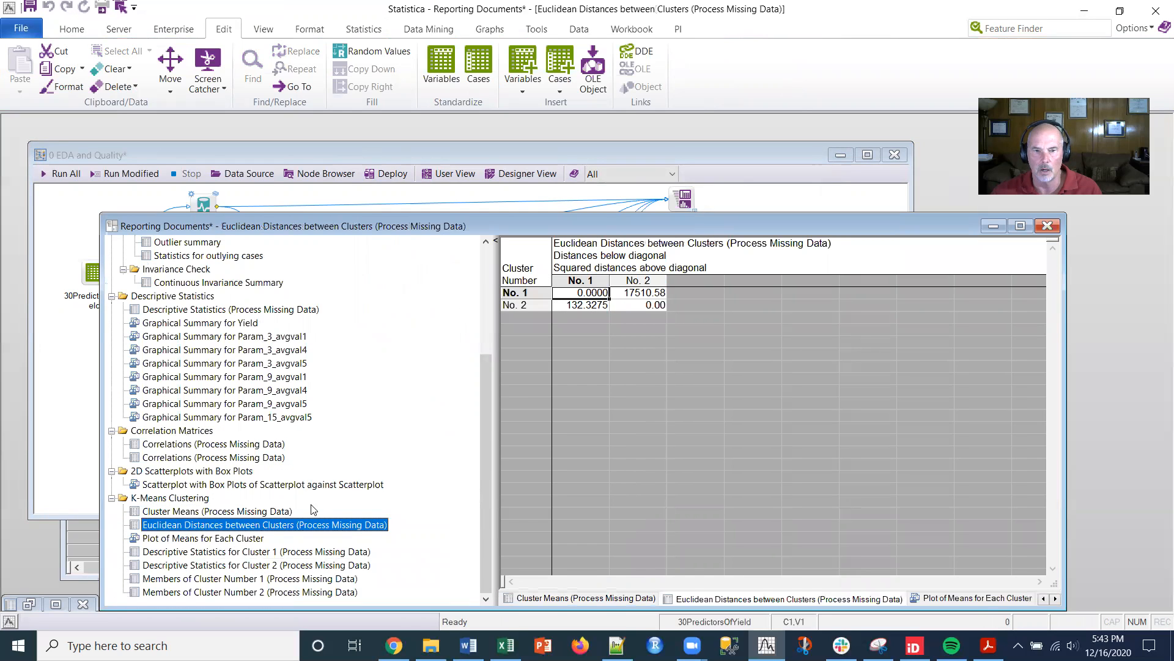
{"action": "left_click", "coordinate": [198, 539]}
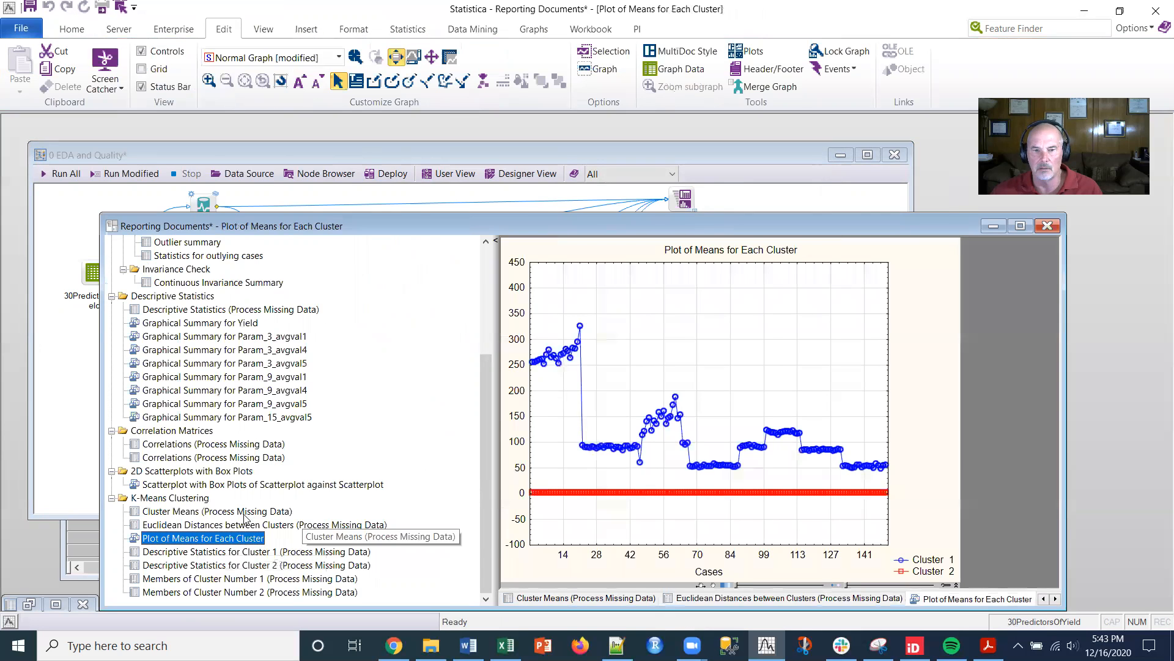
{"action": "left_click", "coordinate": [234, 551]}
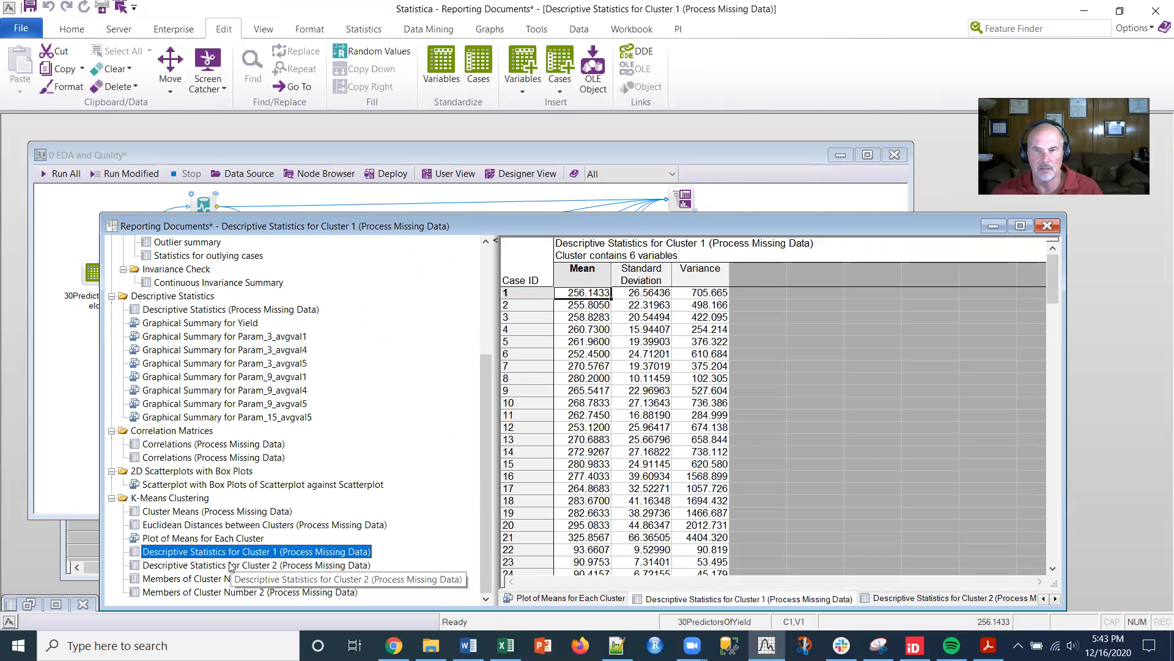
{"action": "left_click", "coordinate": [231, 566]}
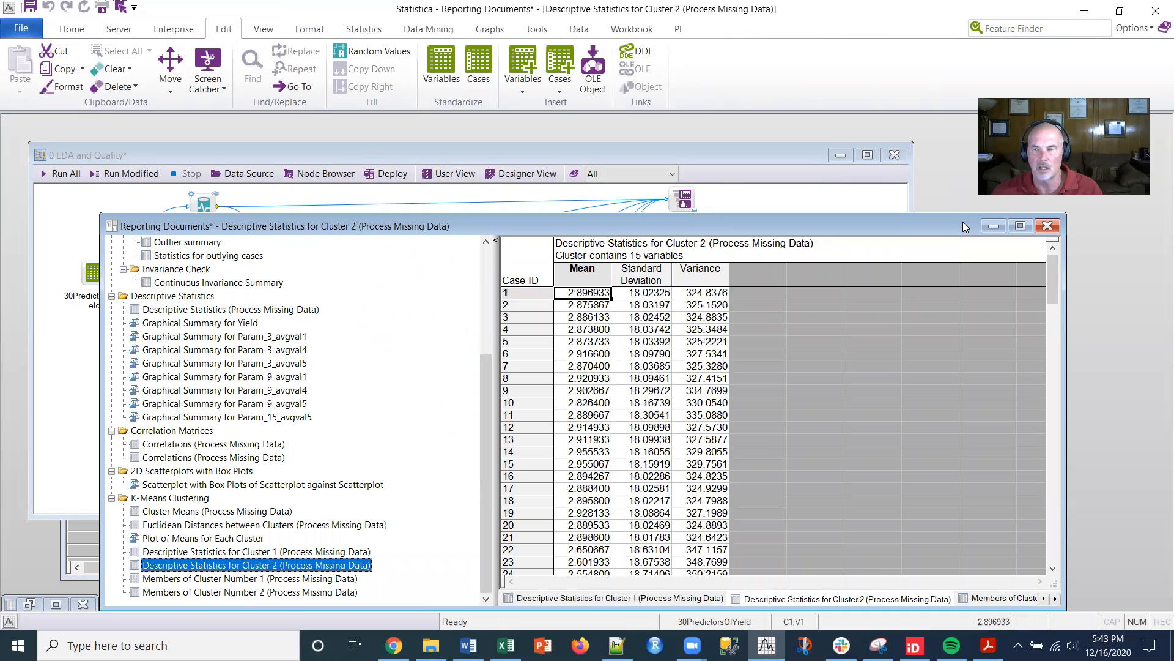
{"action": "left_click", "coordinate": [993, 226]}
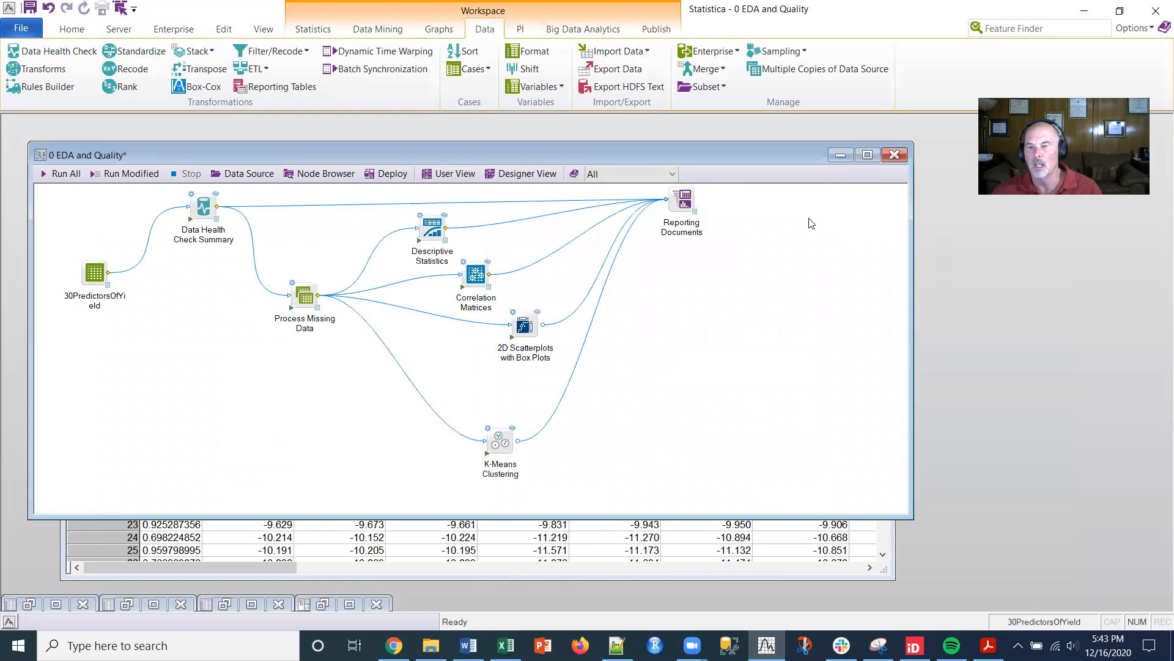